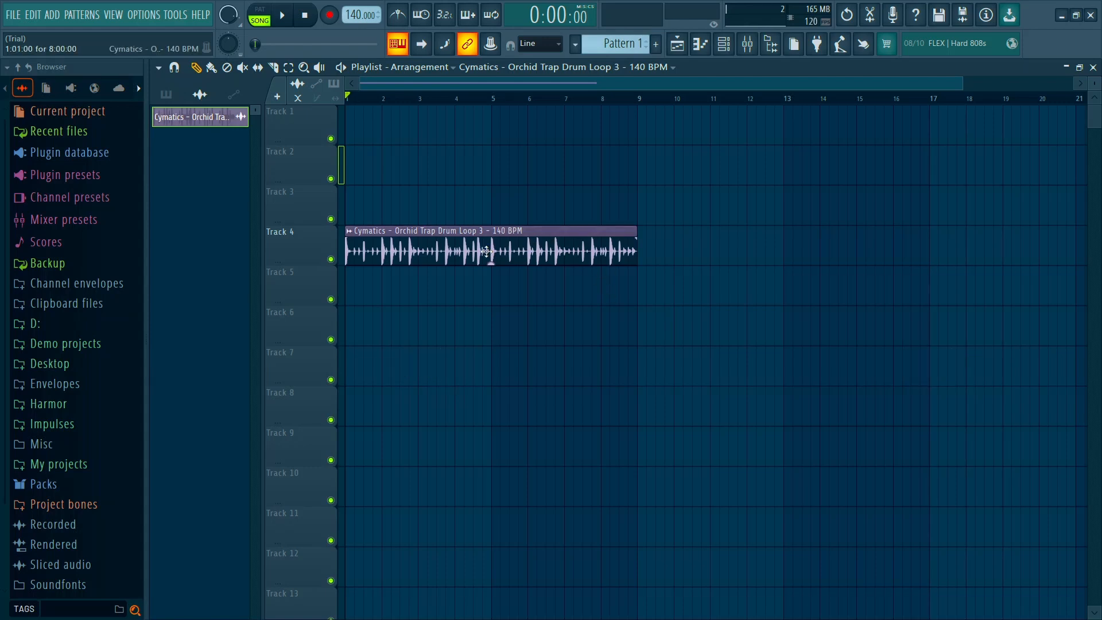
Move the drum loop clip down to Track 5 and play it back
drag(488, 253, 489, 305)
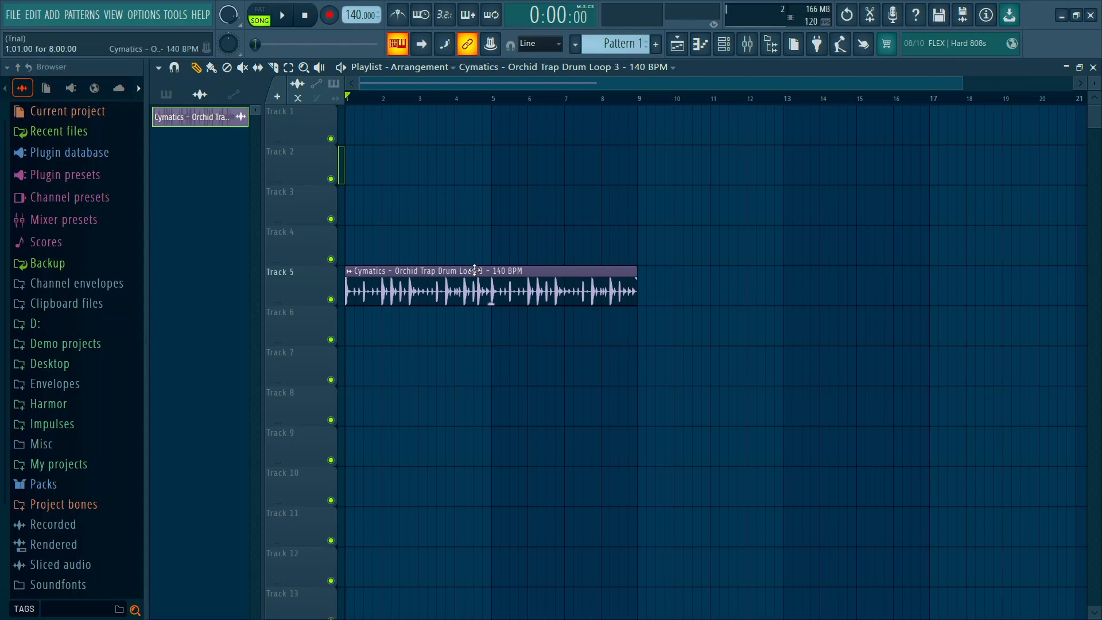
key(space)
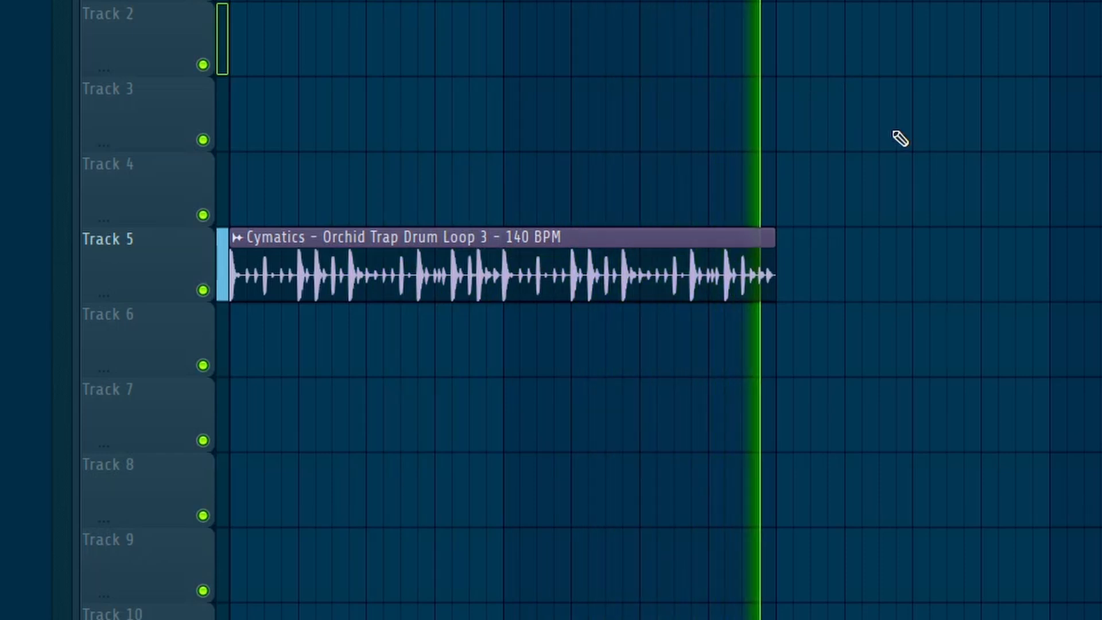
key(space)
Open the drum loop's channel settings to view them, close them, and play the loop again
double_click(497, 288)
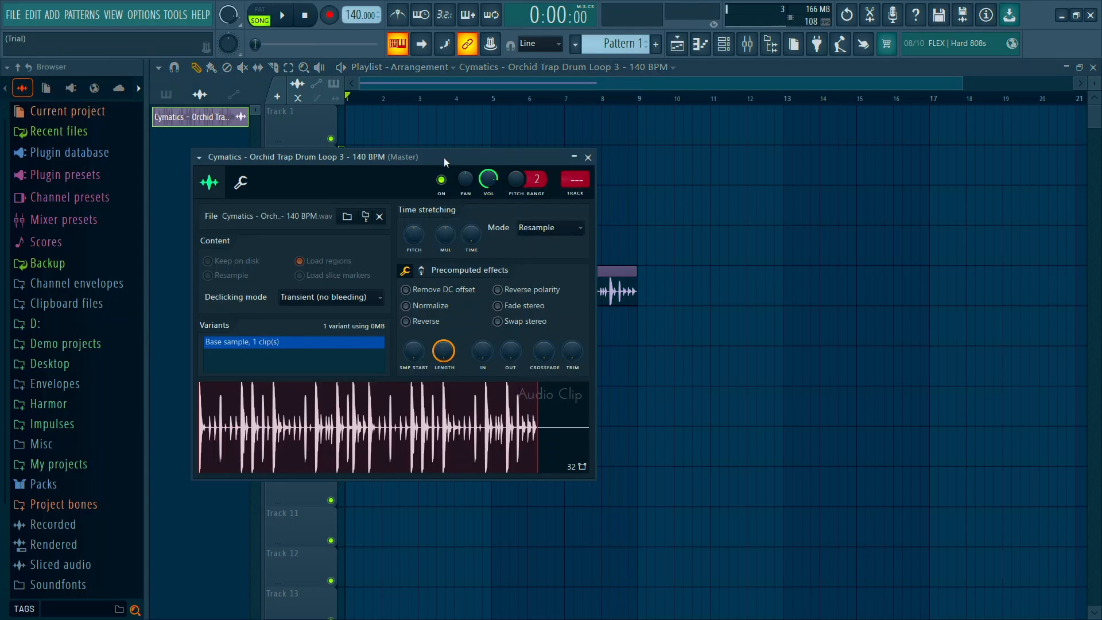
drag(444, 157, 517, 189)
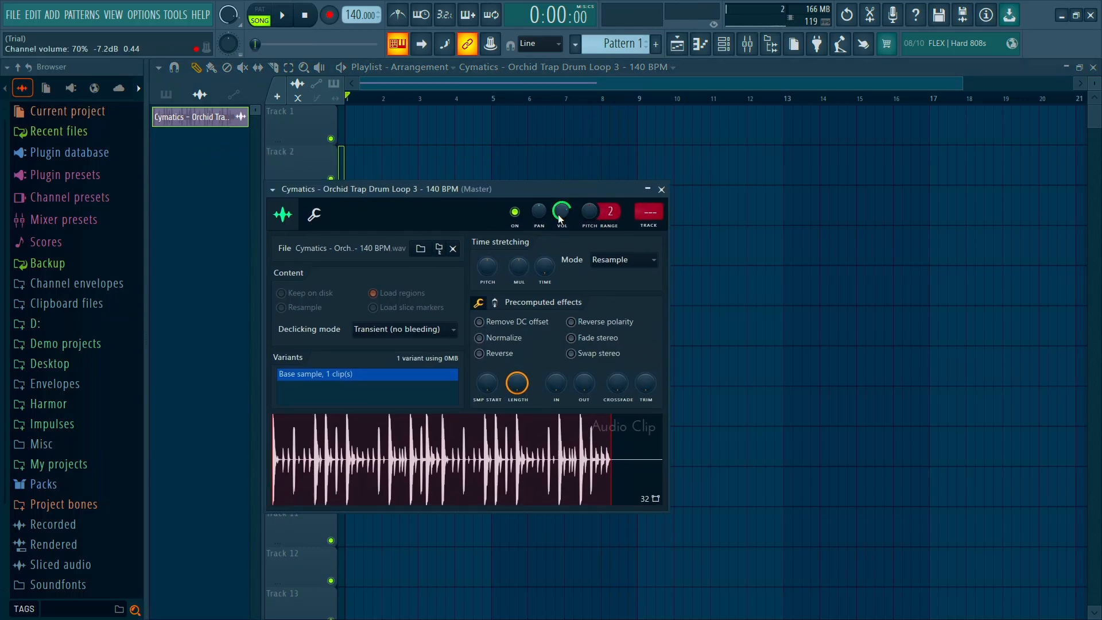
click(662, 190)
key(space)
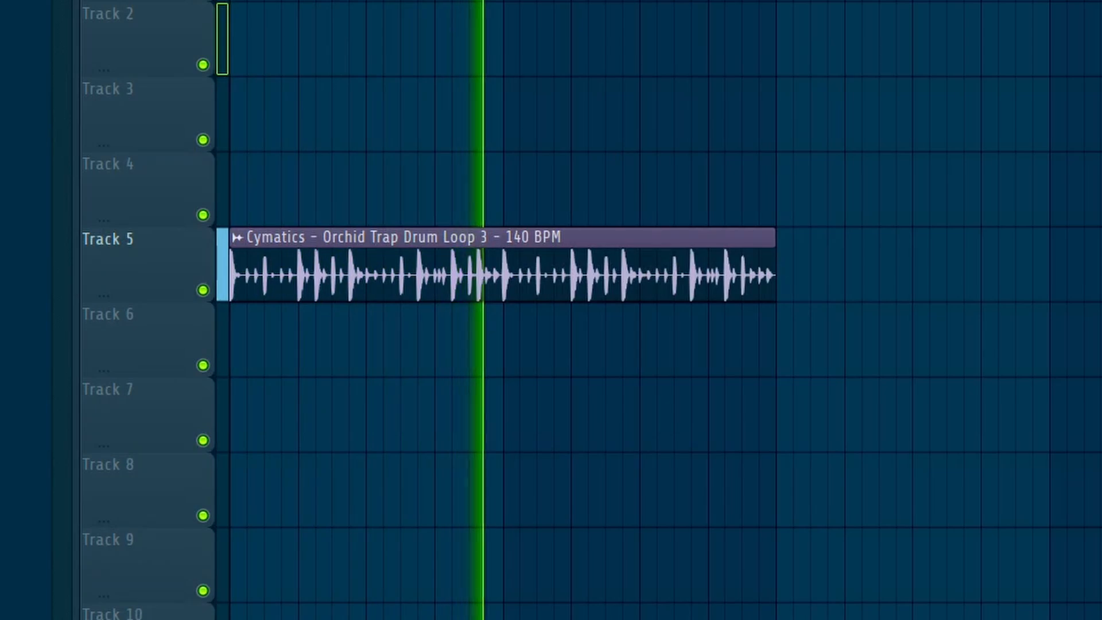
key(space)
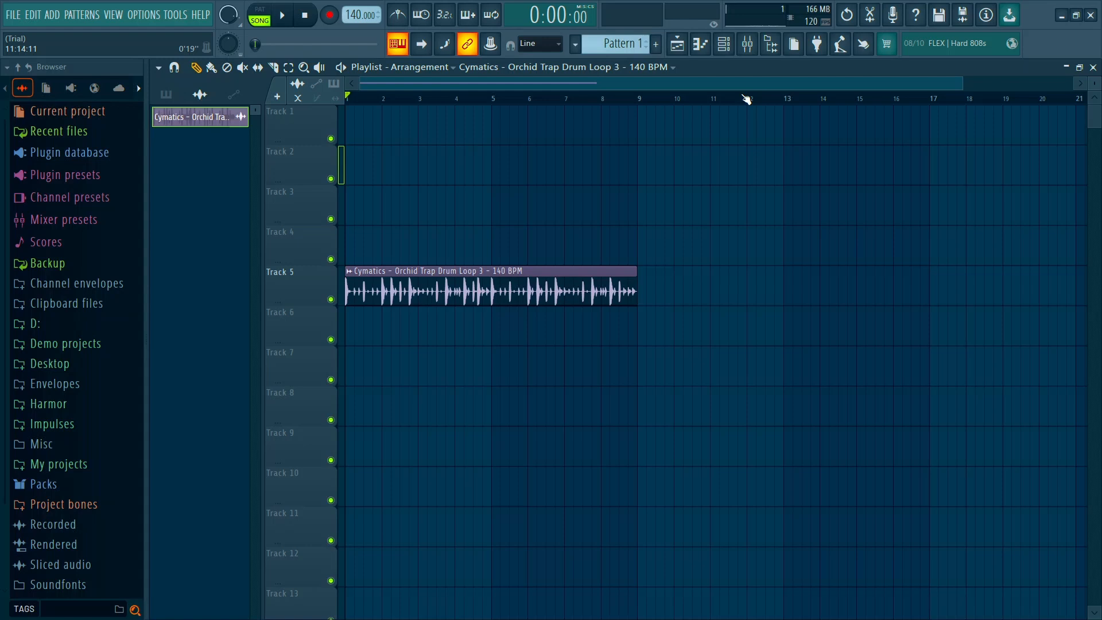
Show the mixer and route the drum loop channel to Insert 1
click(748, 54)
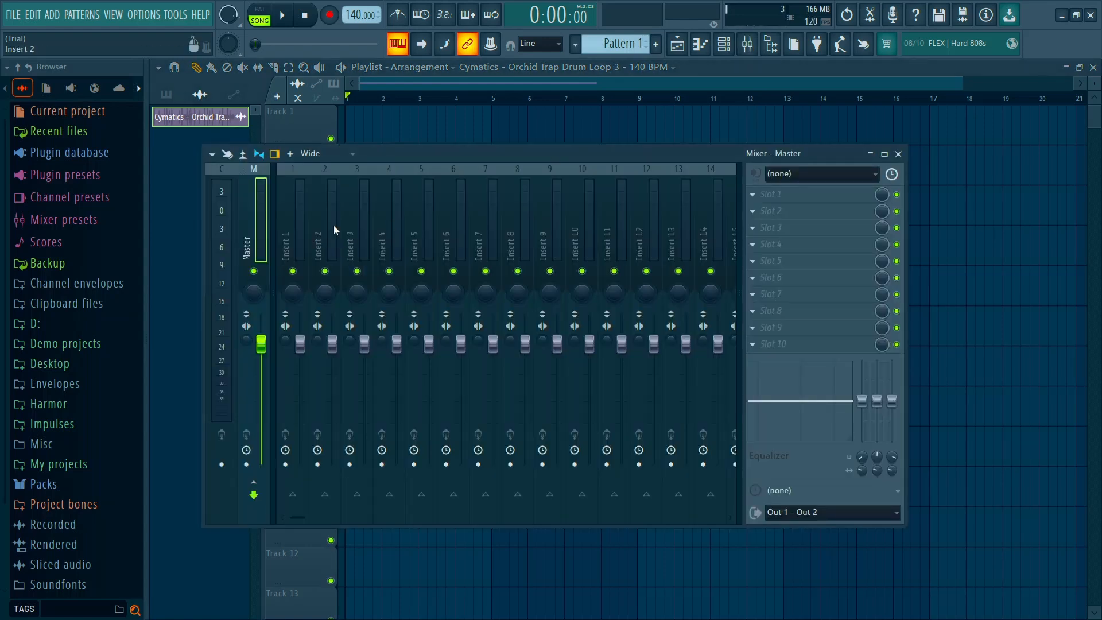
click(300, 216)
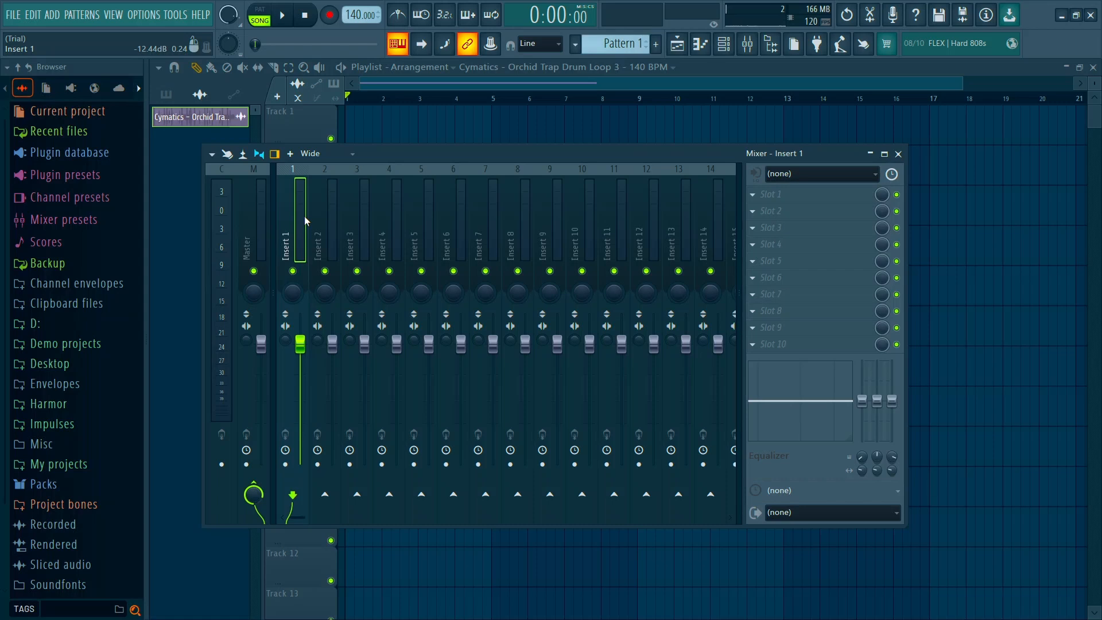
key(ctrl+l)
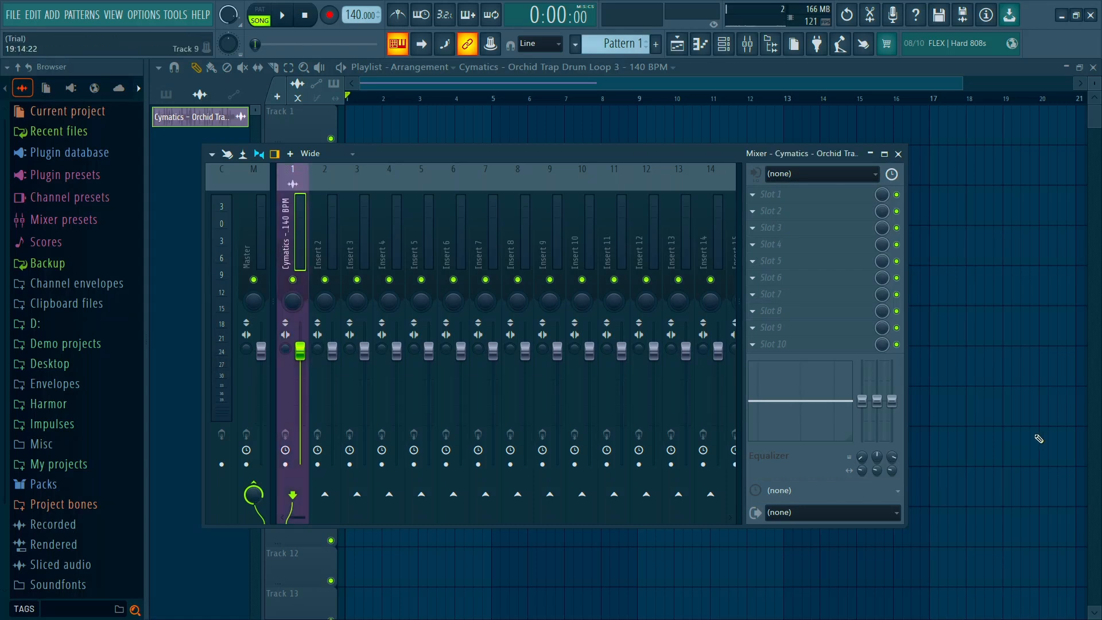
Widen the mixer window to show 16 inserts and place it below the drum loop clip
drag(905, 343, 965, 340)
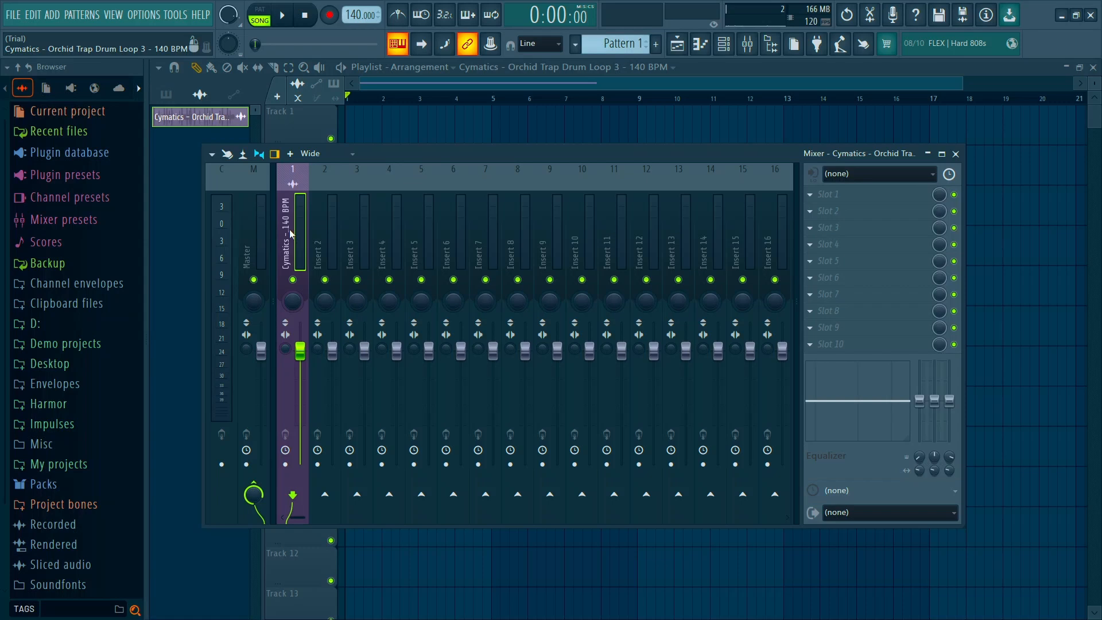
drag(537, 153, 557, 223)
scroll(534, 190, down, 3)
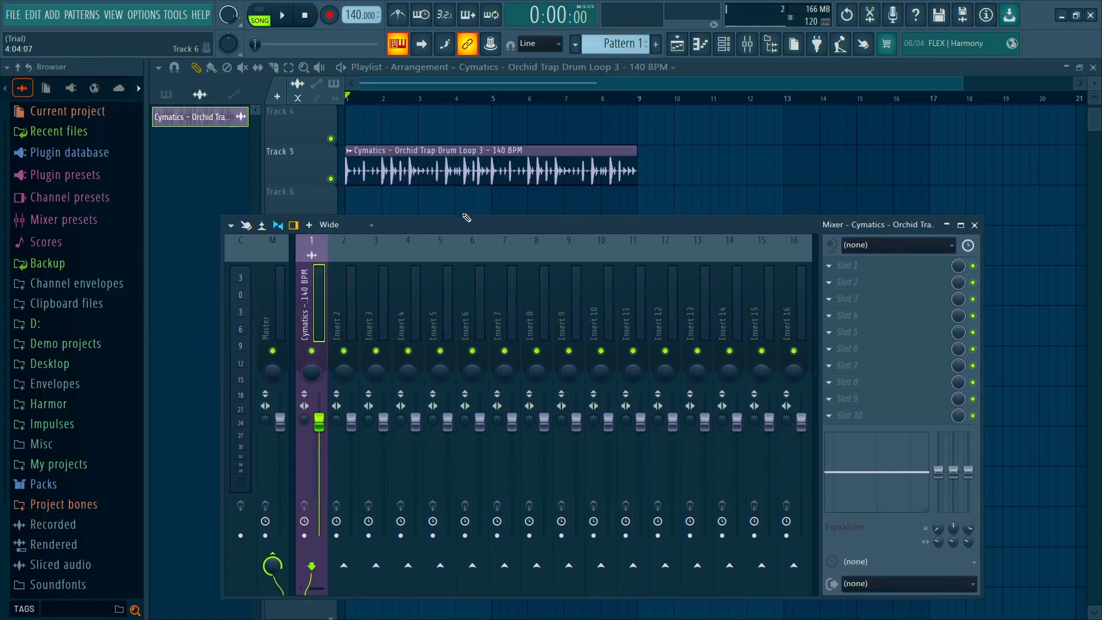
mouse_move(477, 227)
mouse_down()
mouse_move(484, 206)
mouse_move(487, 223)
mouse_up()
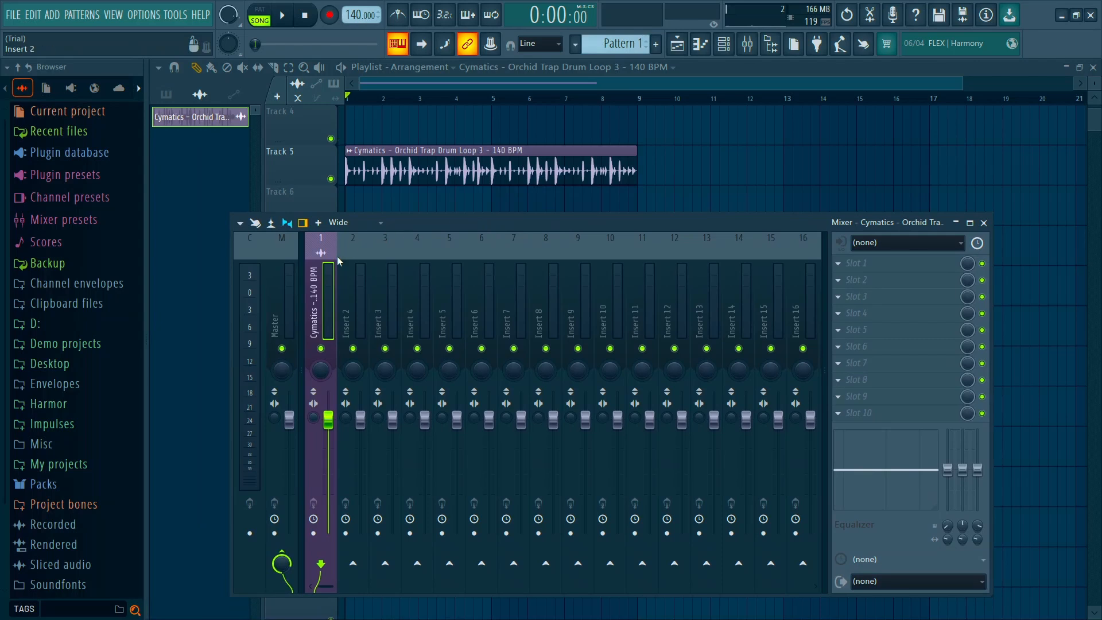
Play the drum loop to check its signal on Insert 1 and Master, then select Master
key(space)
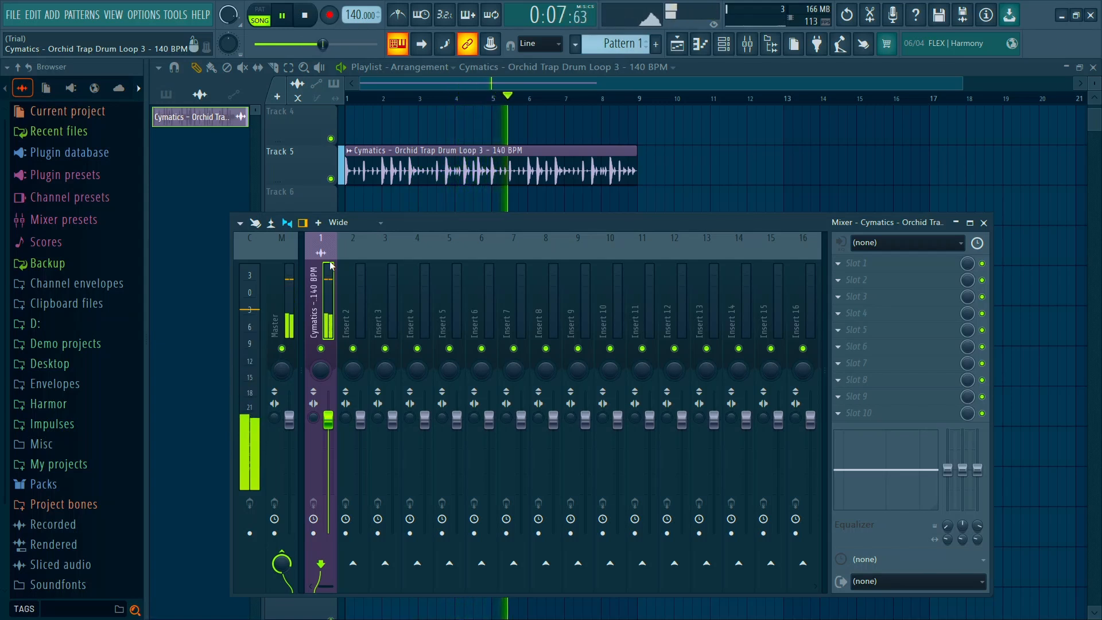
key(space)
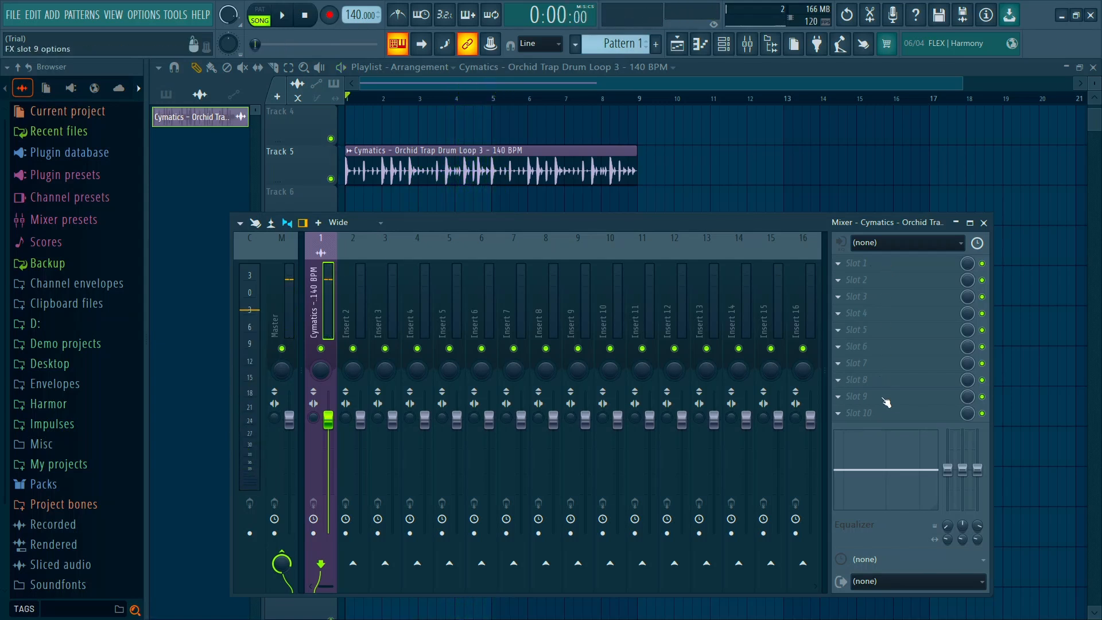
click(288, 321)
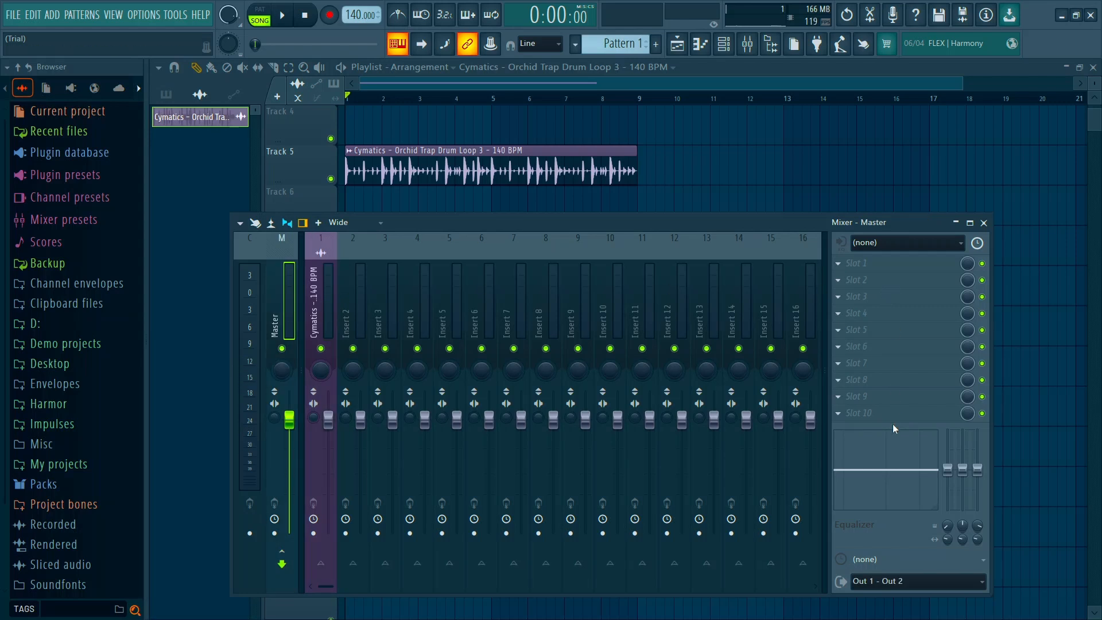
Disconnect the drum loop's mixer track from Master and play the loop to check the meters
click(322, 298)
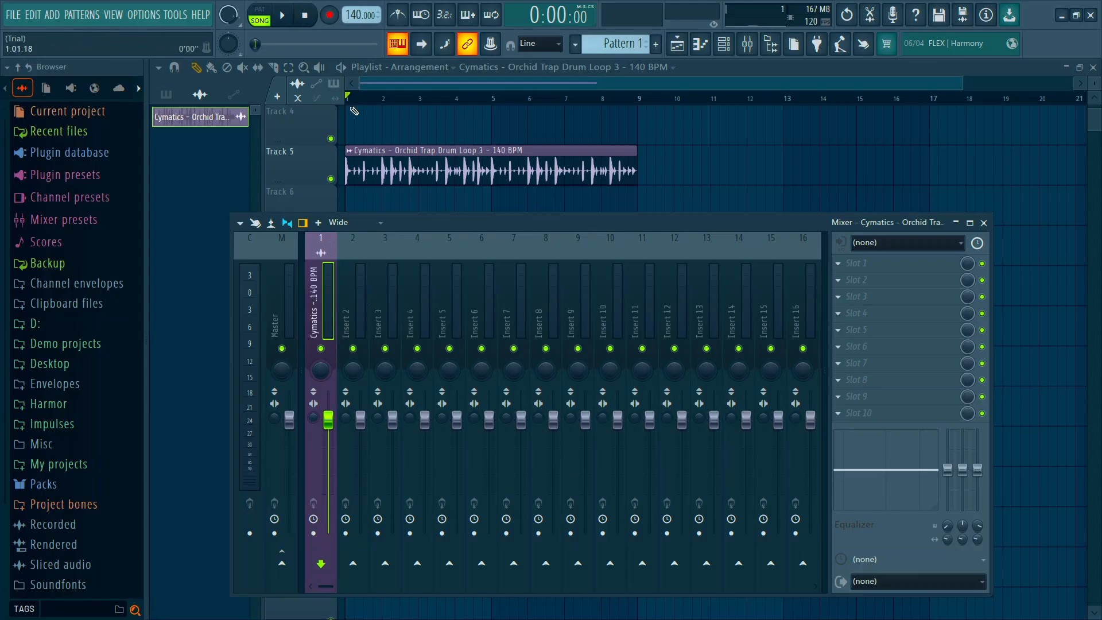
key(space)
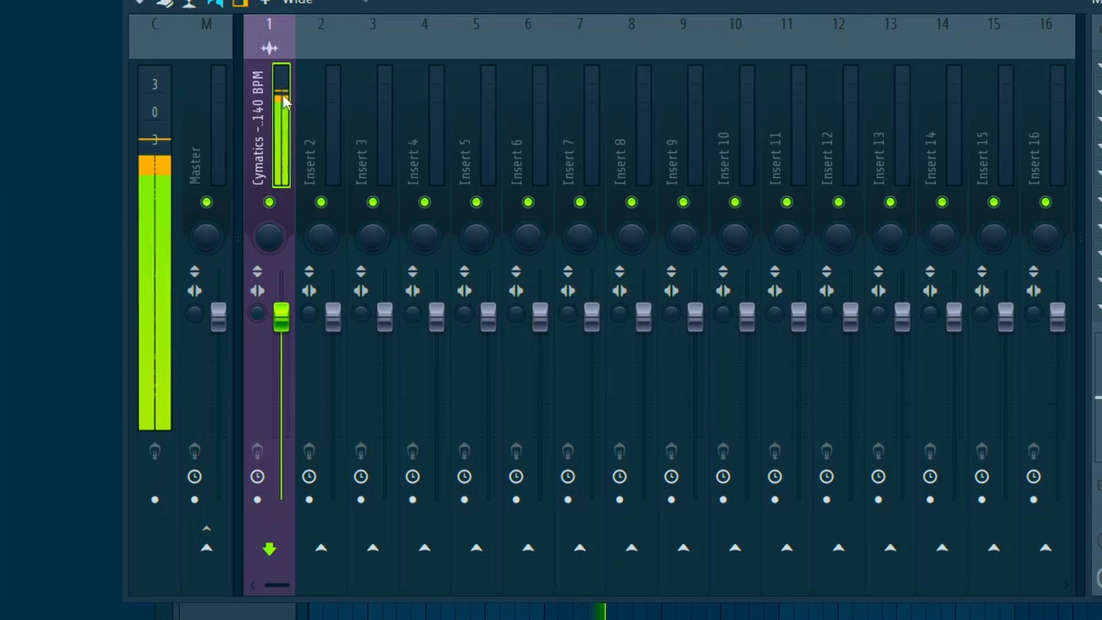
click(343, 285)
key(space)
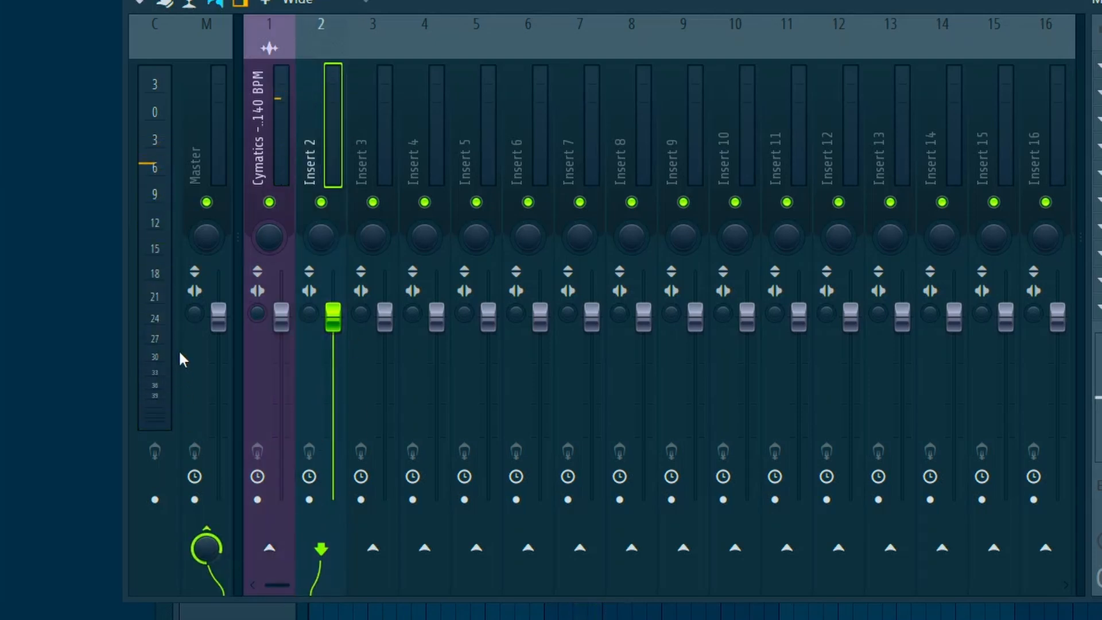
click(201, 156)
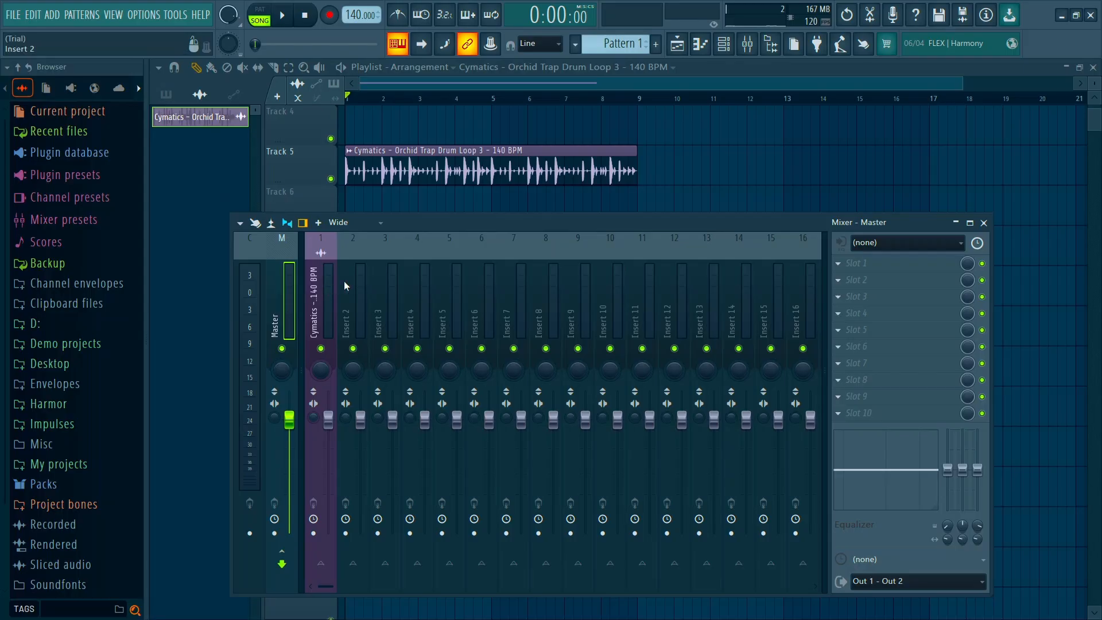
click(387, 277)
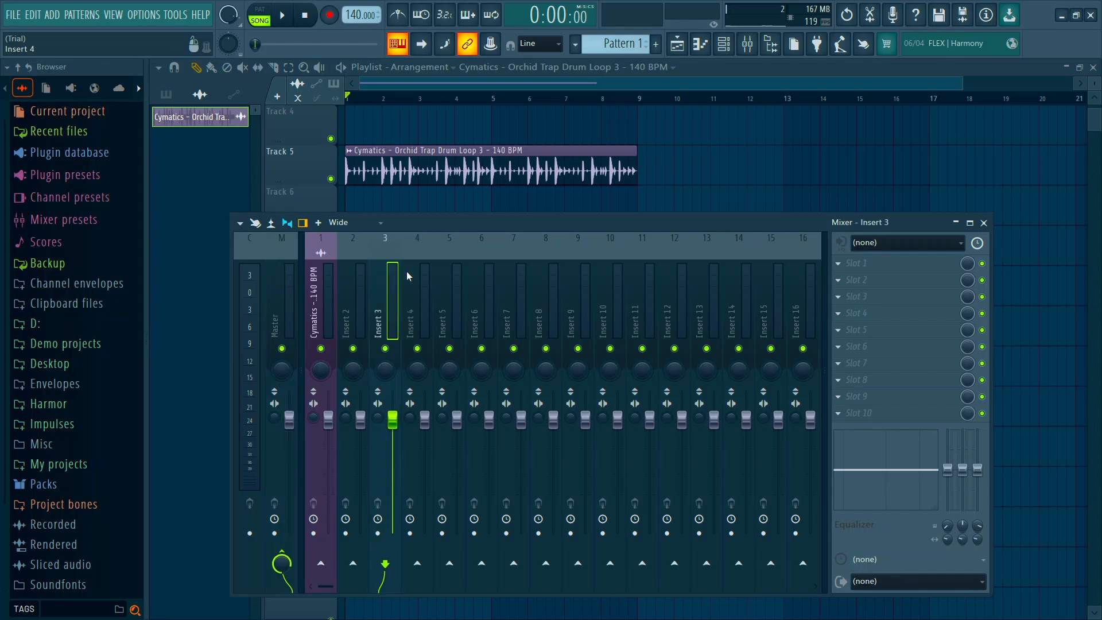
click(425, 272)
click(682, 273)
click(739, 273)
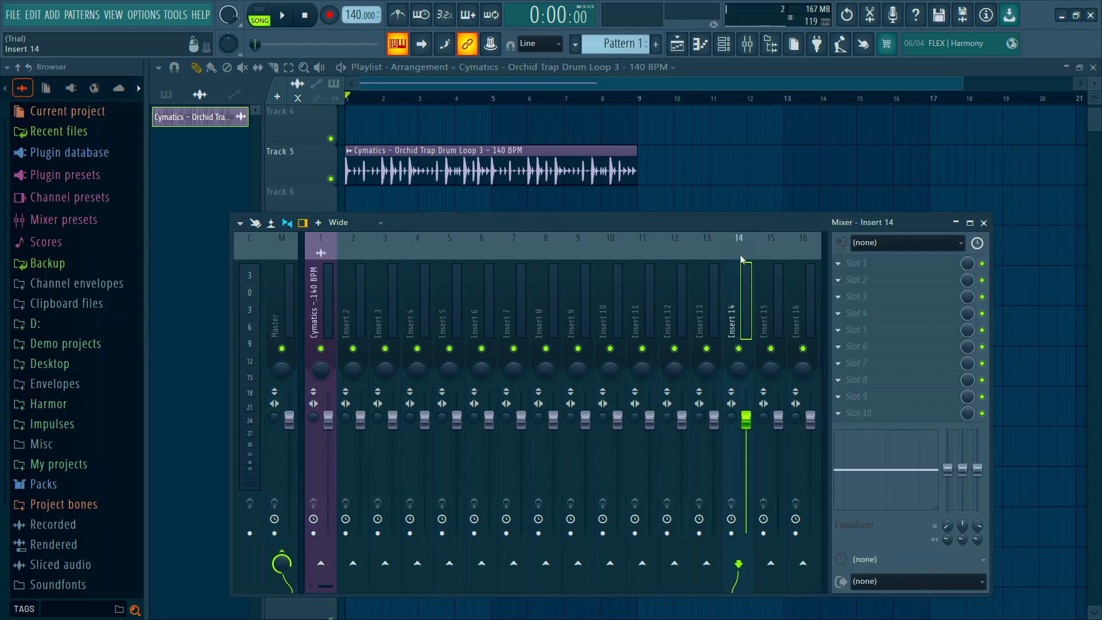
click(521, 273)
Rename the drum loop's mixer track as Drum and colour it red
click(321, 304)
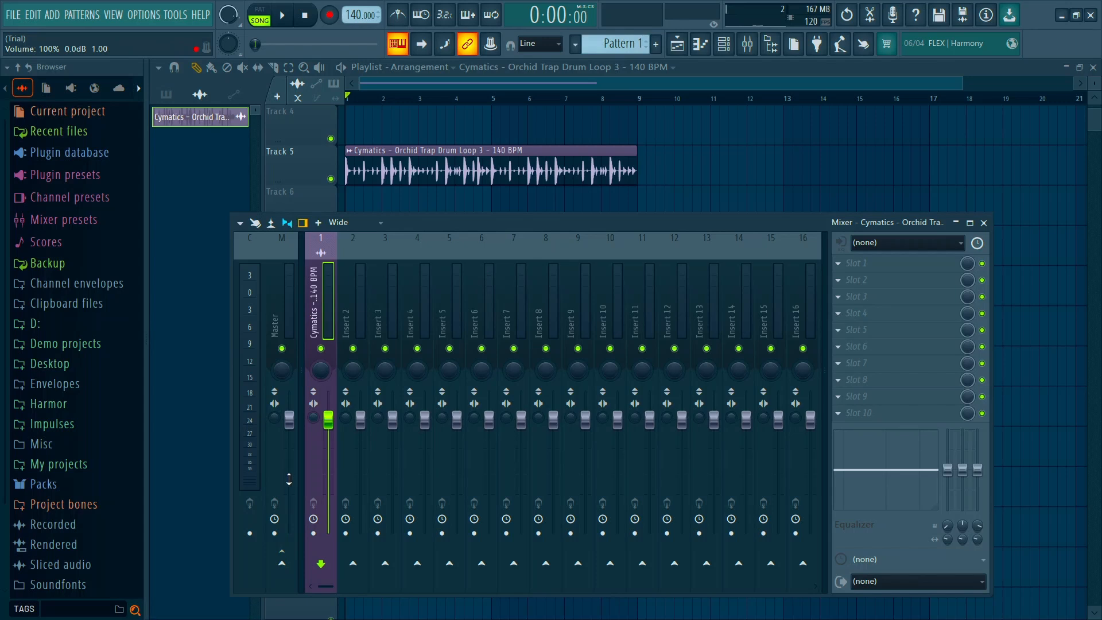
right_click(330, 308)
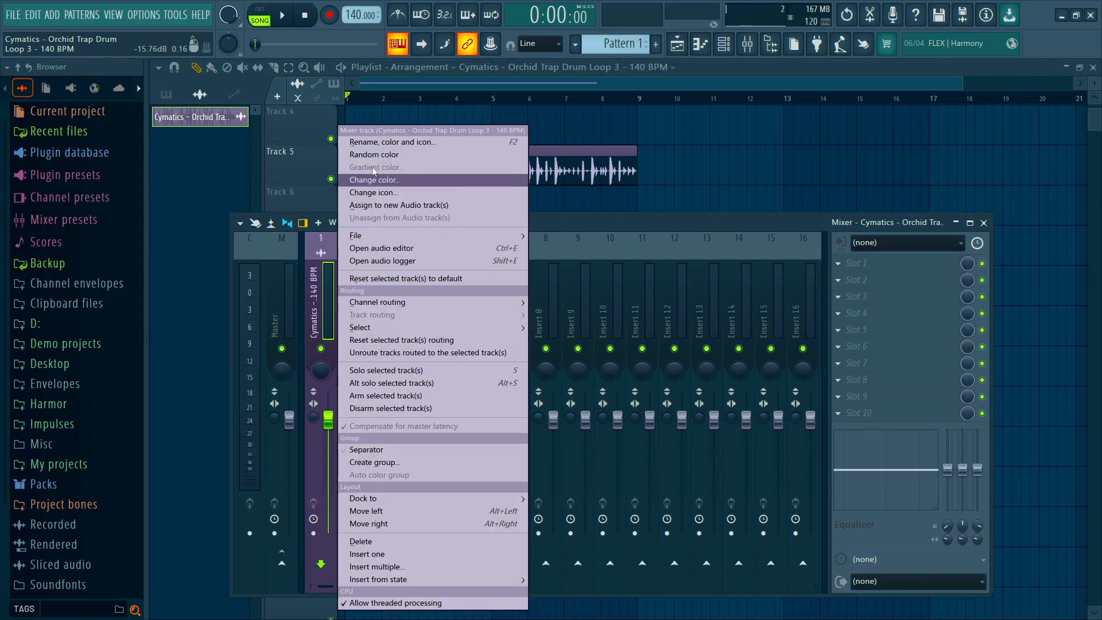
click(379, 142)
text(Drum)
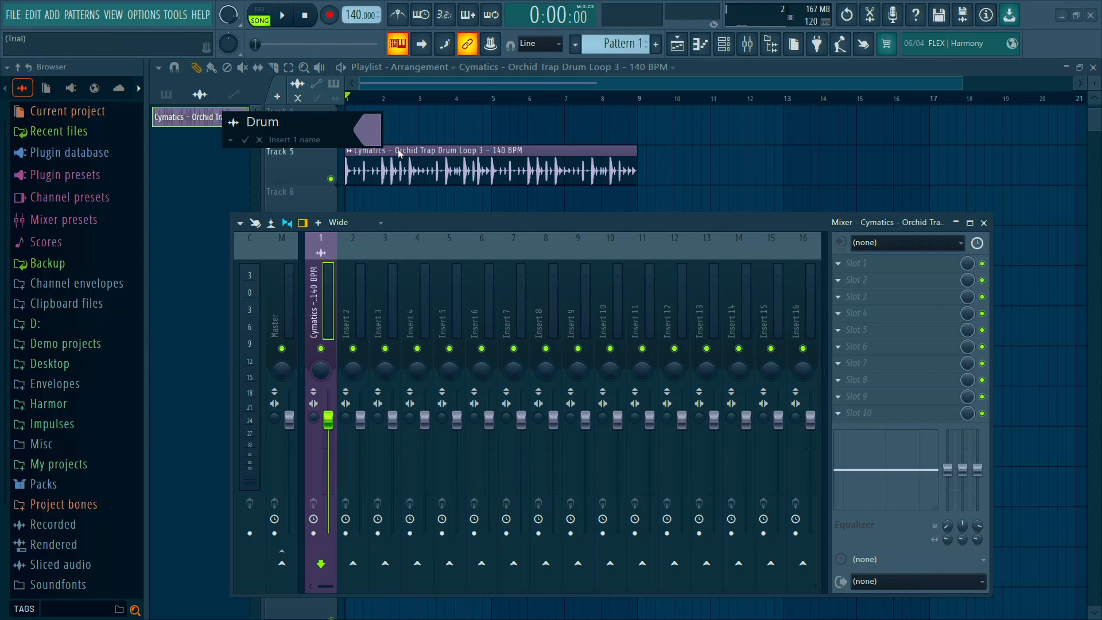
click(368, 129)
click(409, 280)
key(Return)
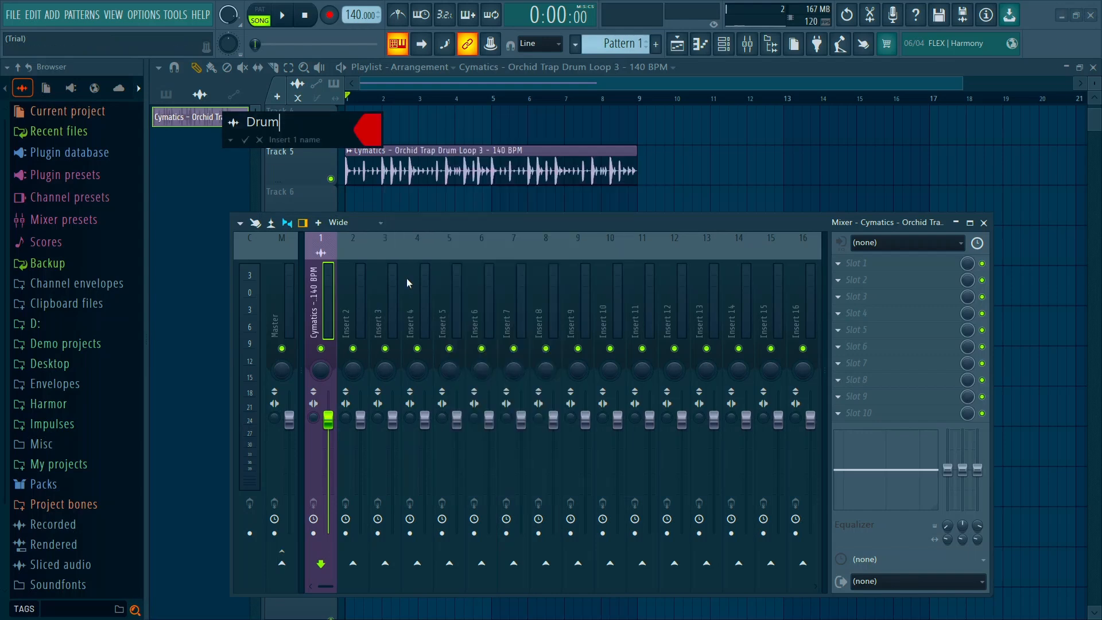
key(Return)
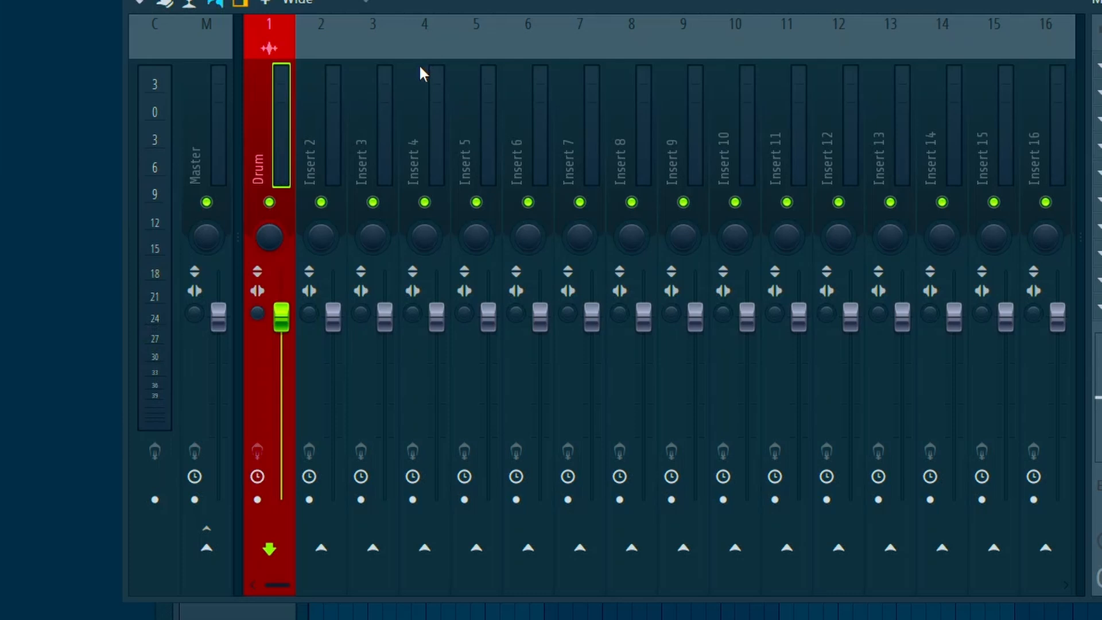
click(329, 87)
click(394, 76)
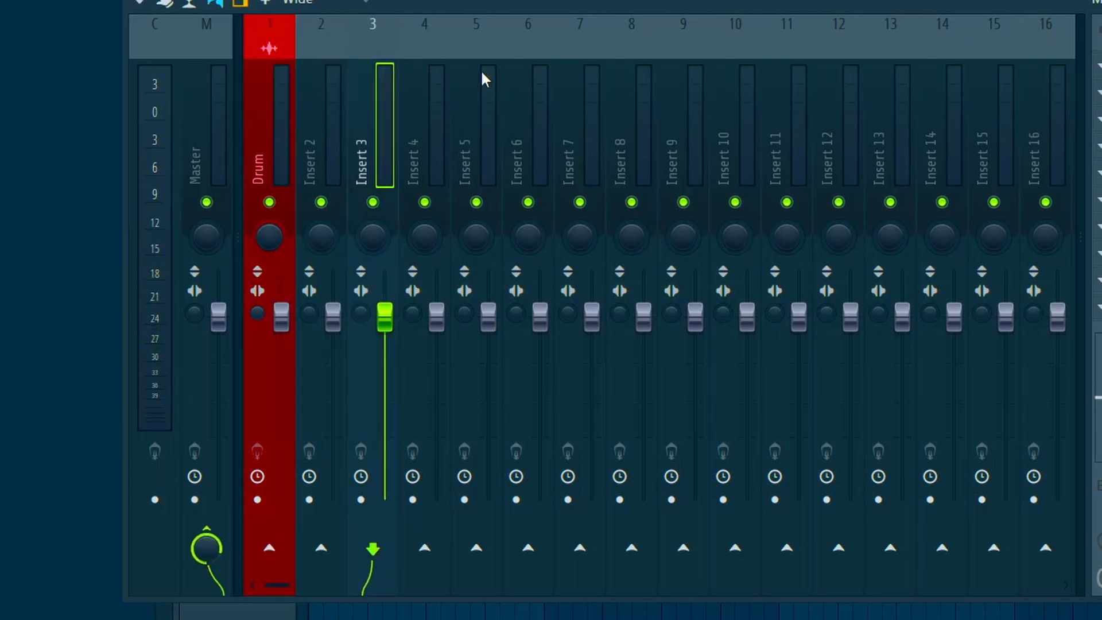
click(497, 64)
click(754, 64)
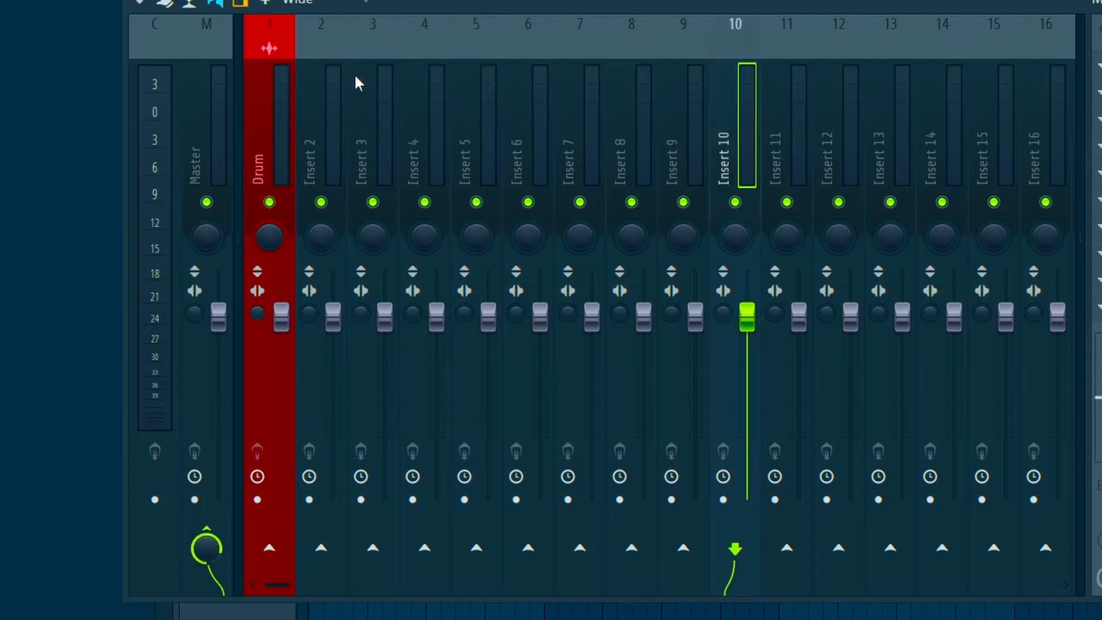
click(371, 82)
click(436, 83)
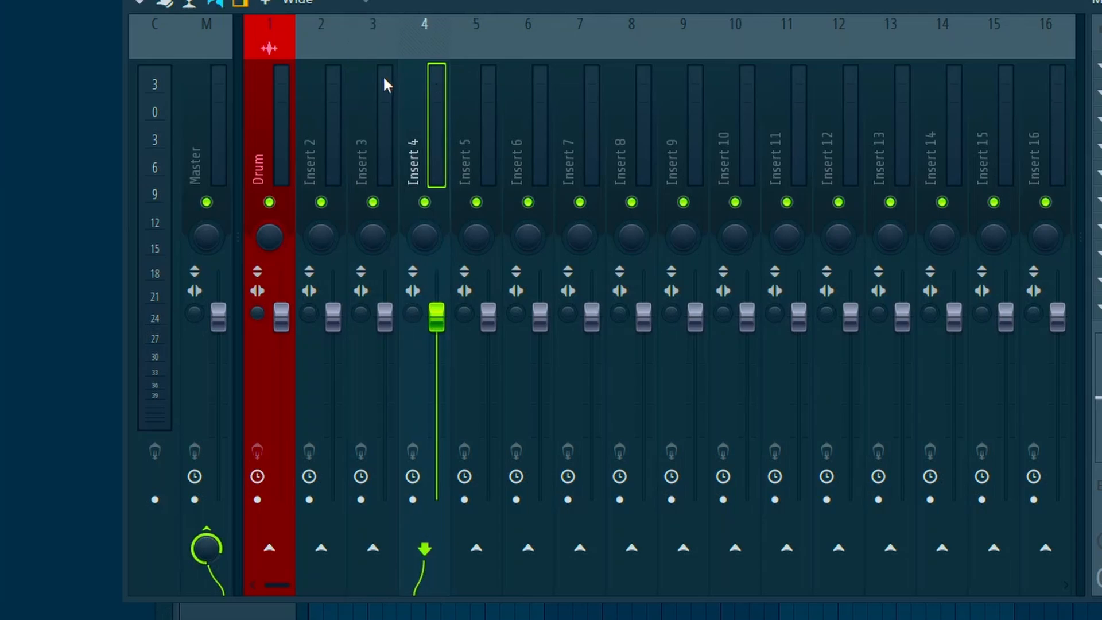
Rename mixer track Insert 3 as Dry and give it the olive colour #9F9F35
click(386, 85)
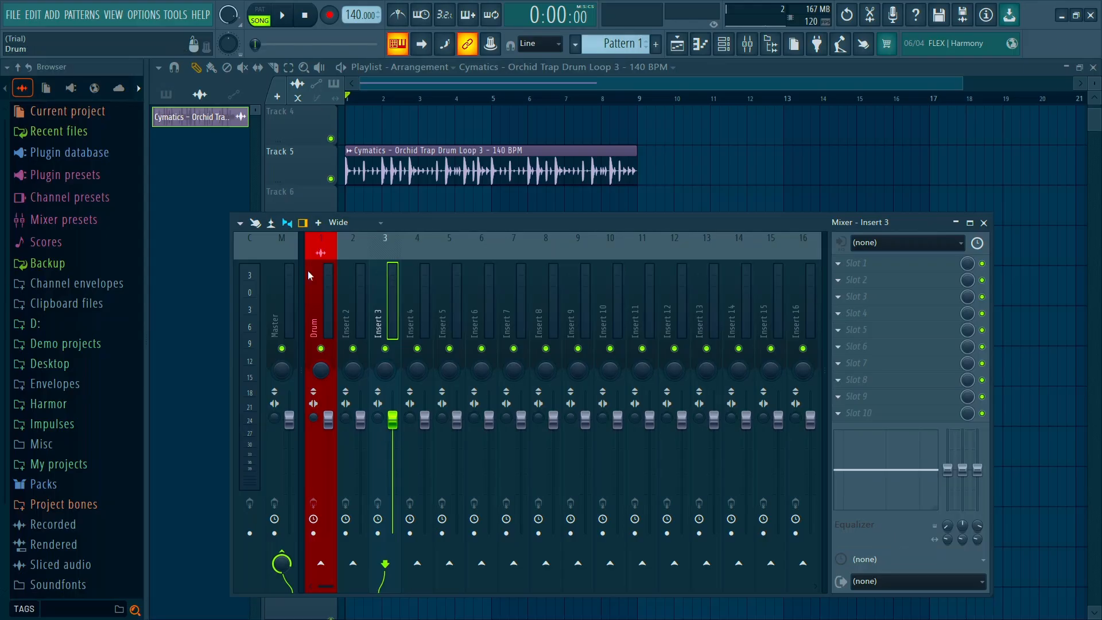
right_click(379, 276)
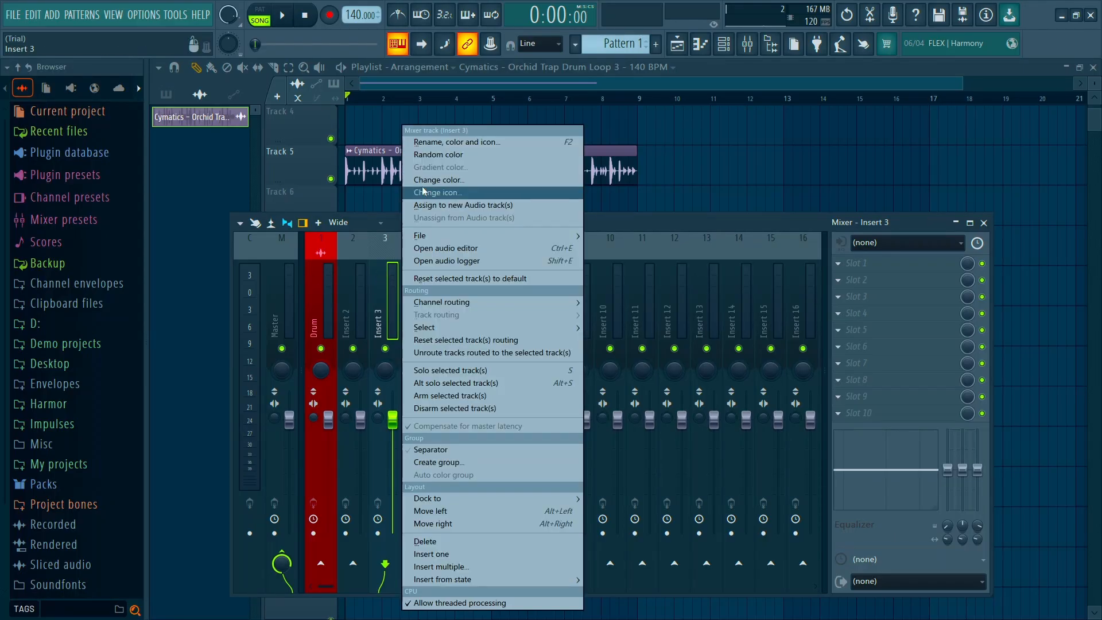
click(430, 142)
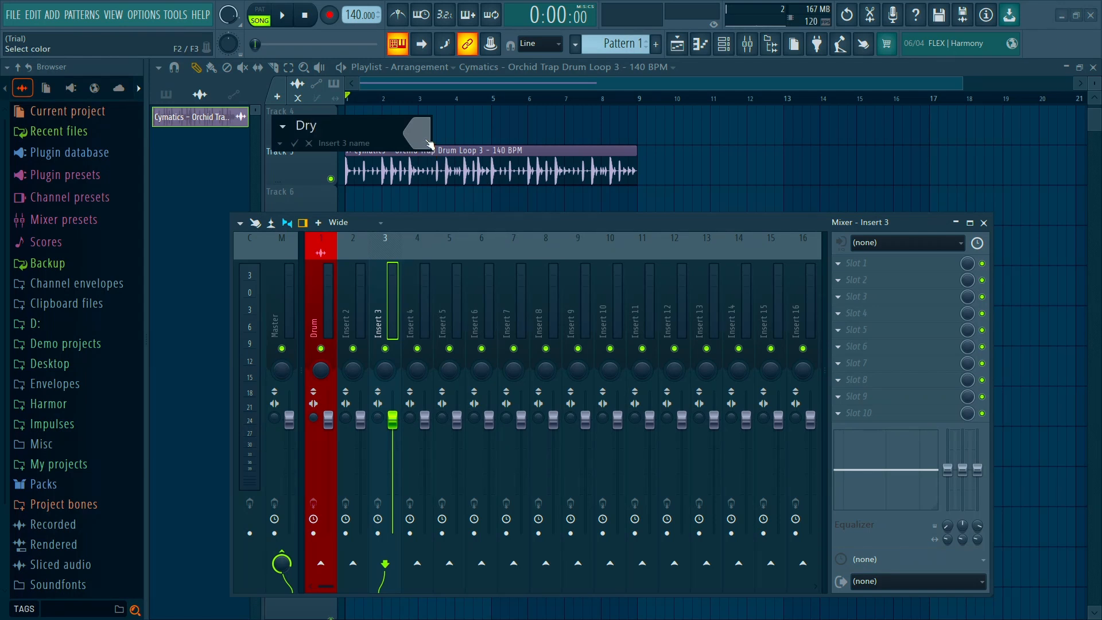
click(429, 148)
click(489, 273)
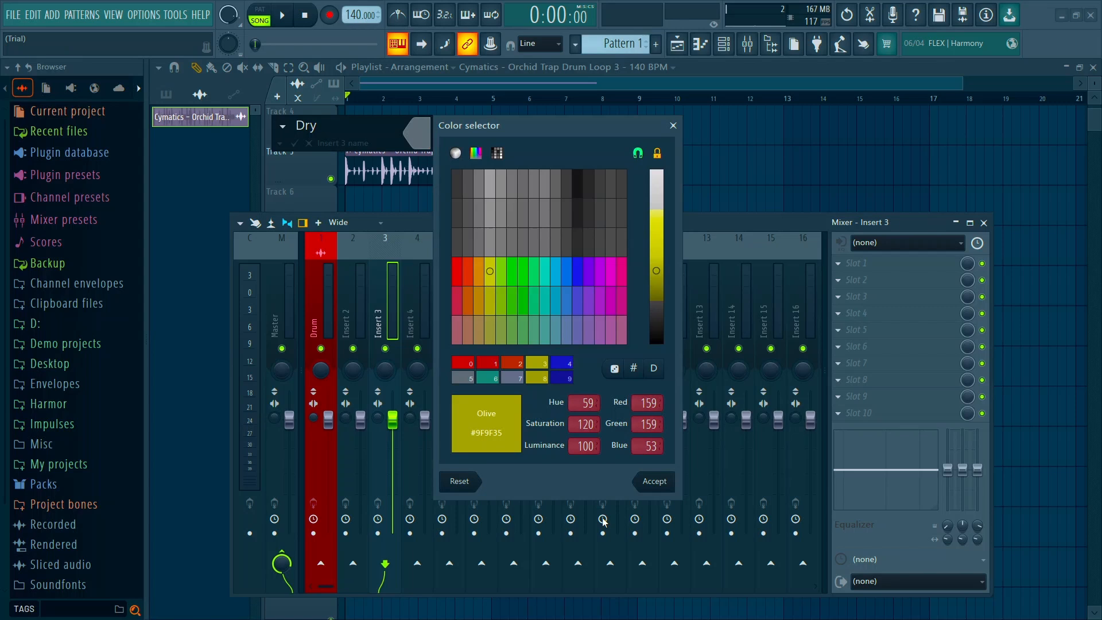
click(654, 481)
click(295, 143)
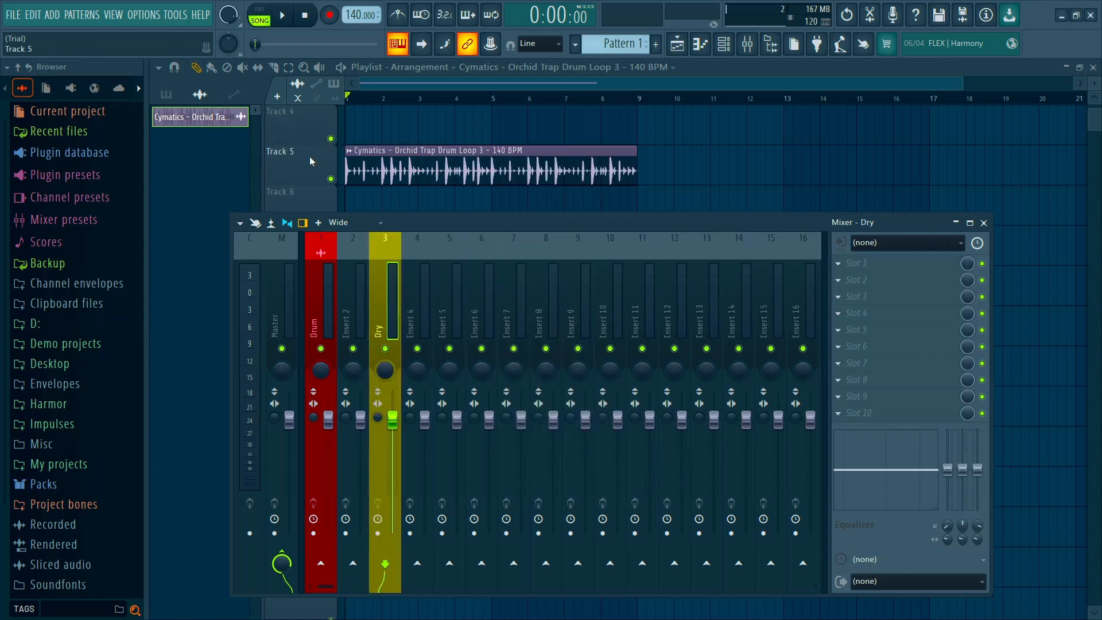
Rename mixer track Insert 4 as Wet and colour it blue
click(425, 284)
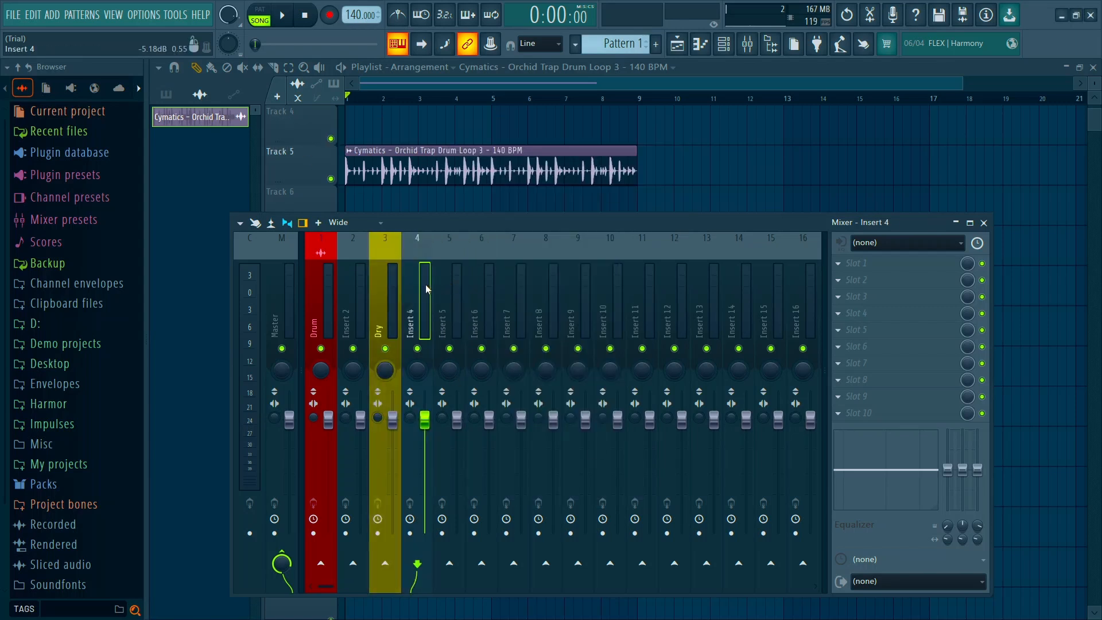
right_click(425, 285)
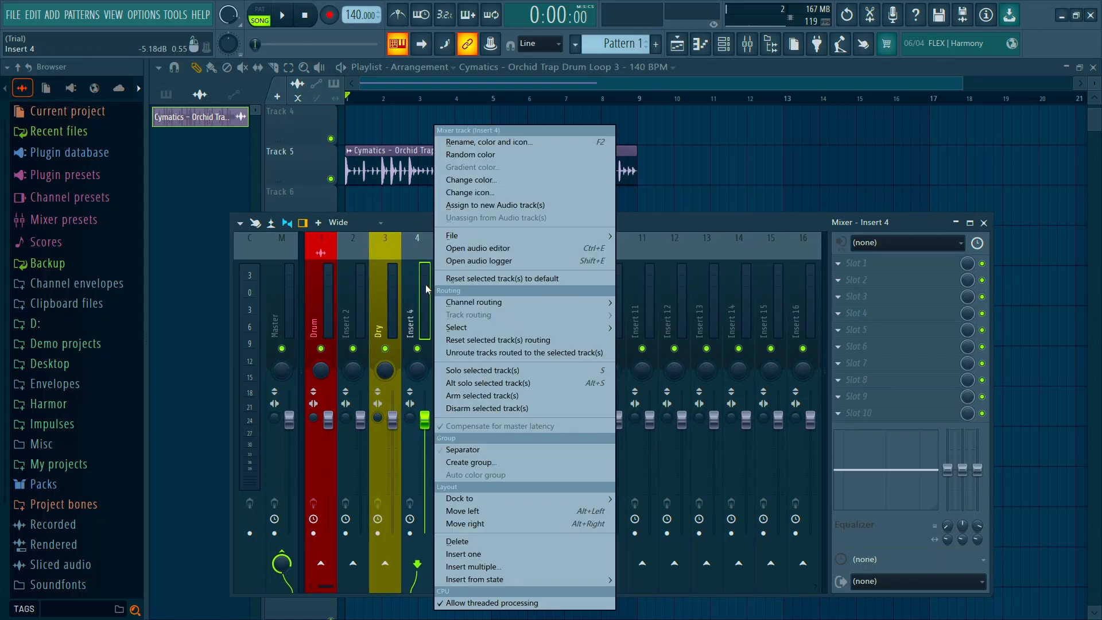
click(458, 143)
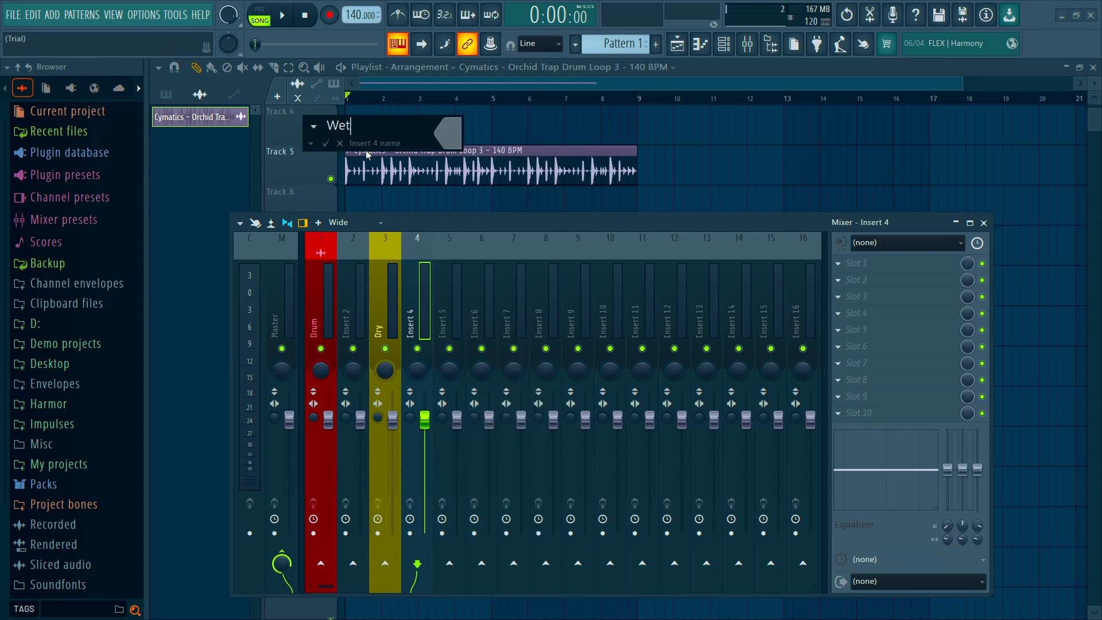
click(457, 136)
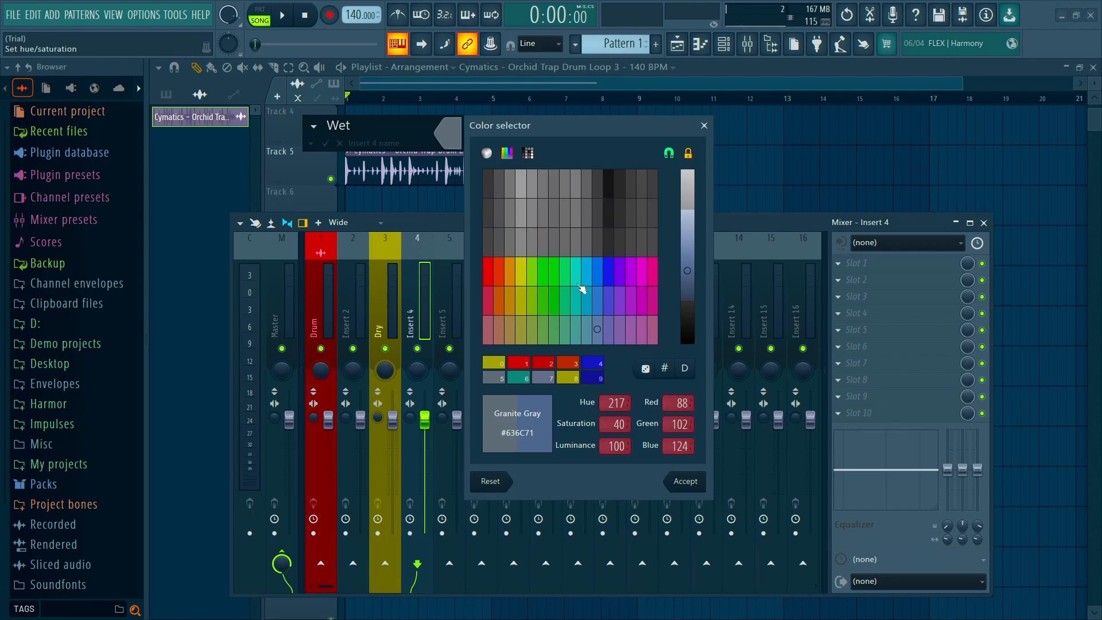
click(613, 284)
click(698, 482)
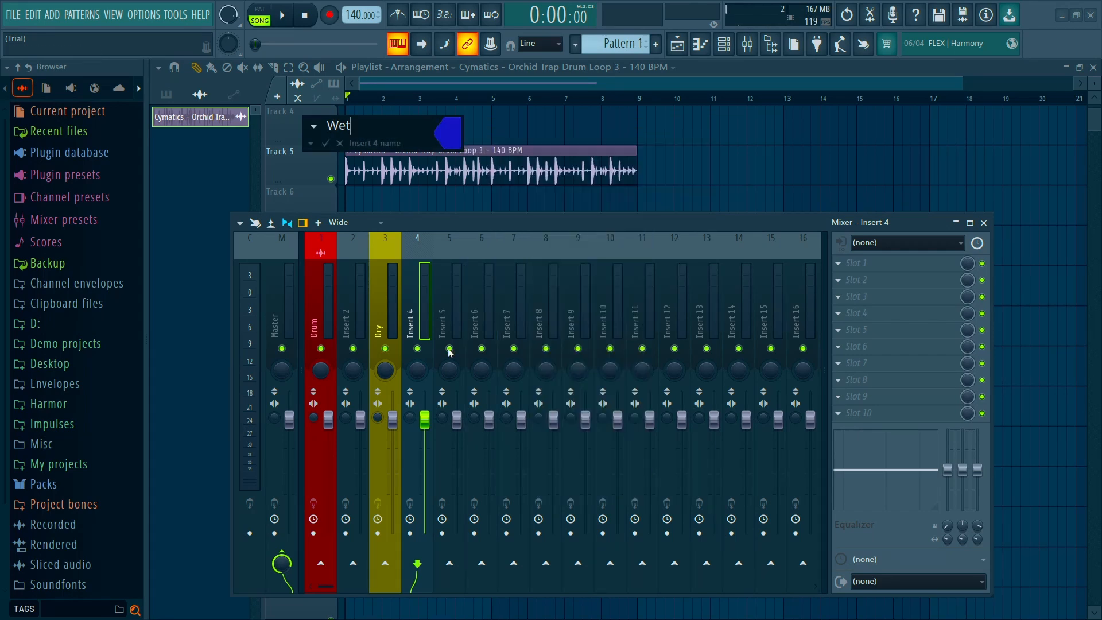
click(326, 144)
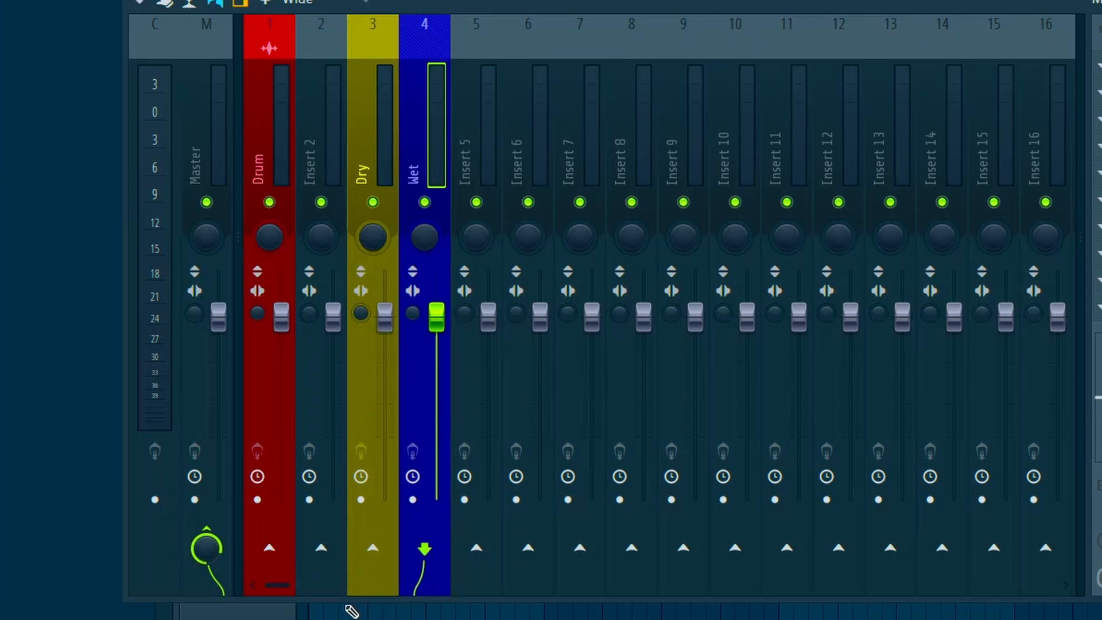
Route the Drum track to both the Dry and Wet tracks, playing the loop to check the signal
click(370, 239)
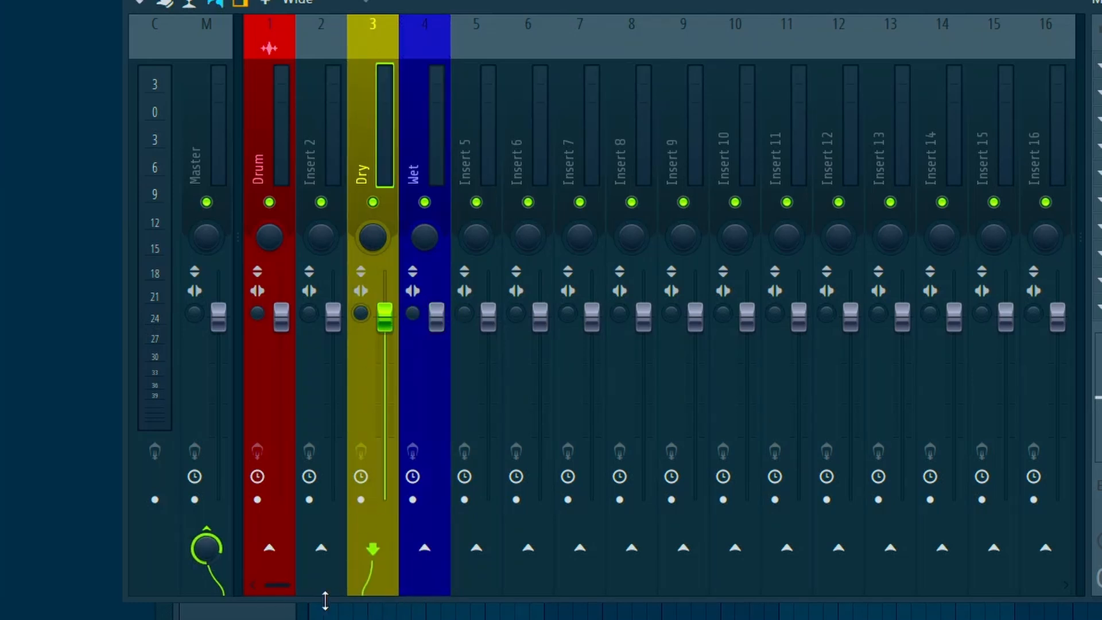
click(281, 137)
key(space)
click(285, 78)
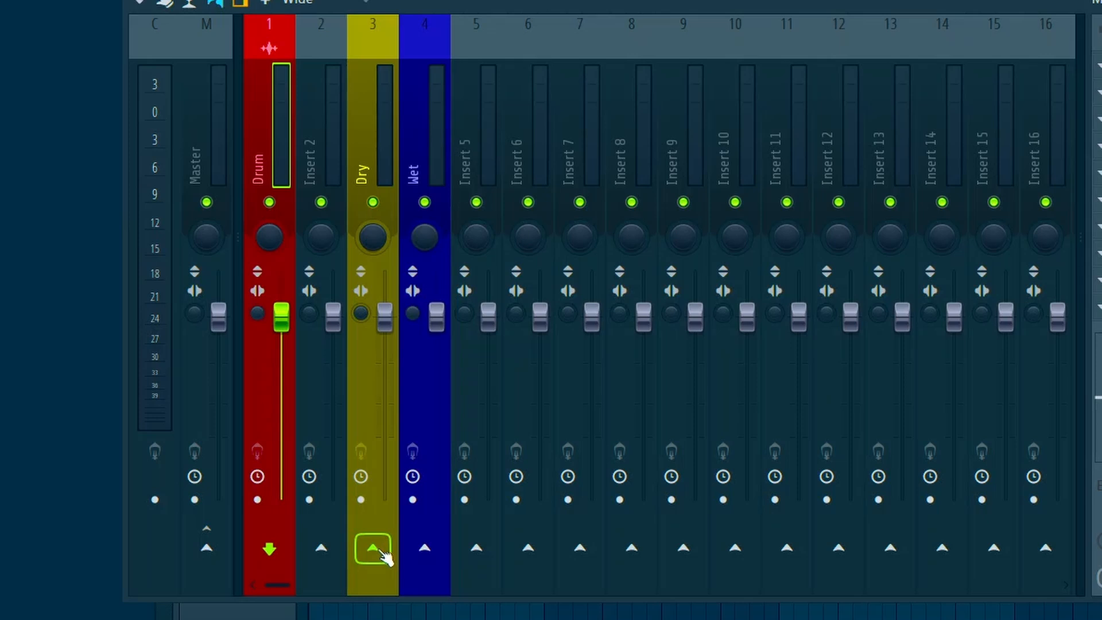
click(374, 550)
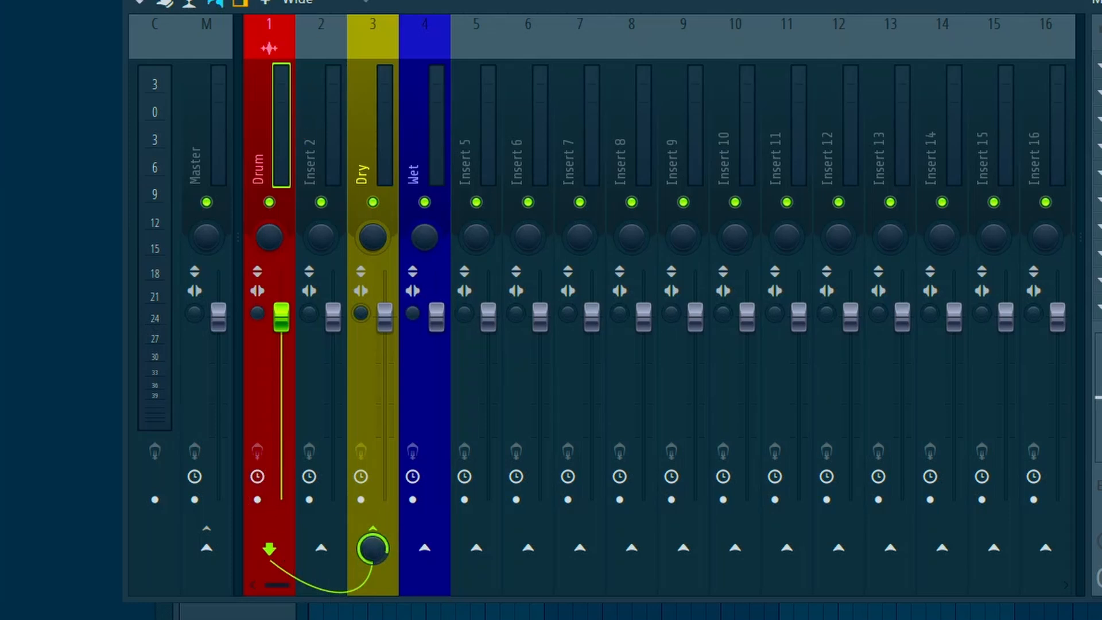
key(space)
click(434, 549)
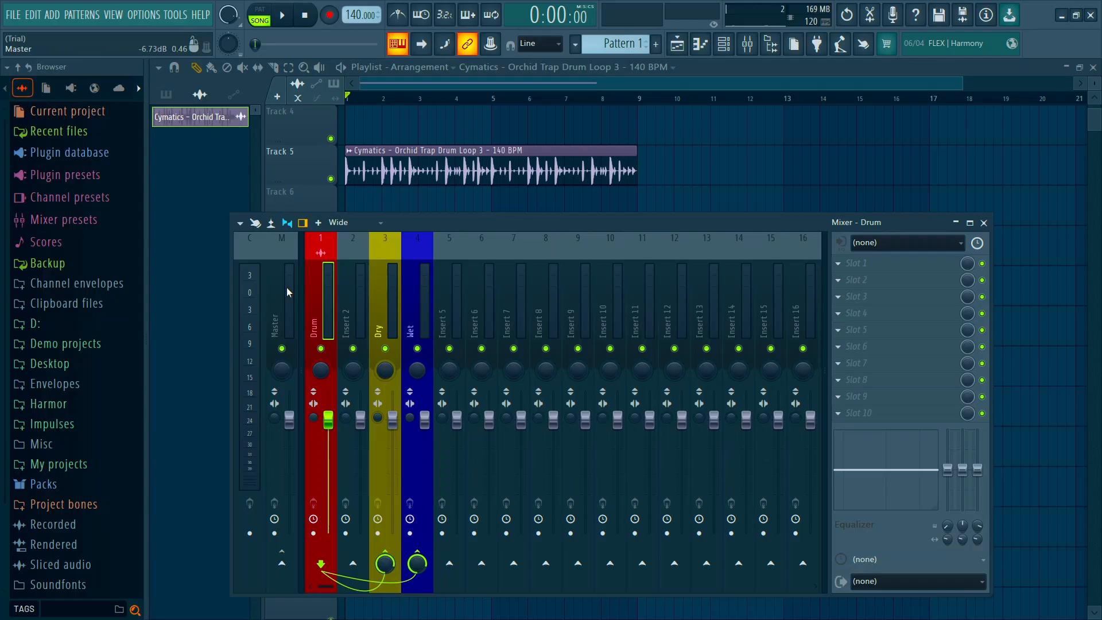
Select Master and play the loop to check the combined Dry and Wet level on the meters
click(219, 112)
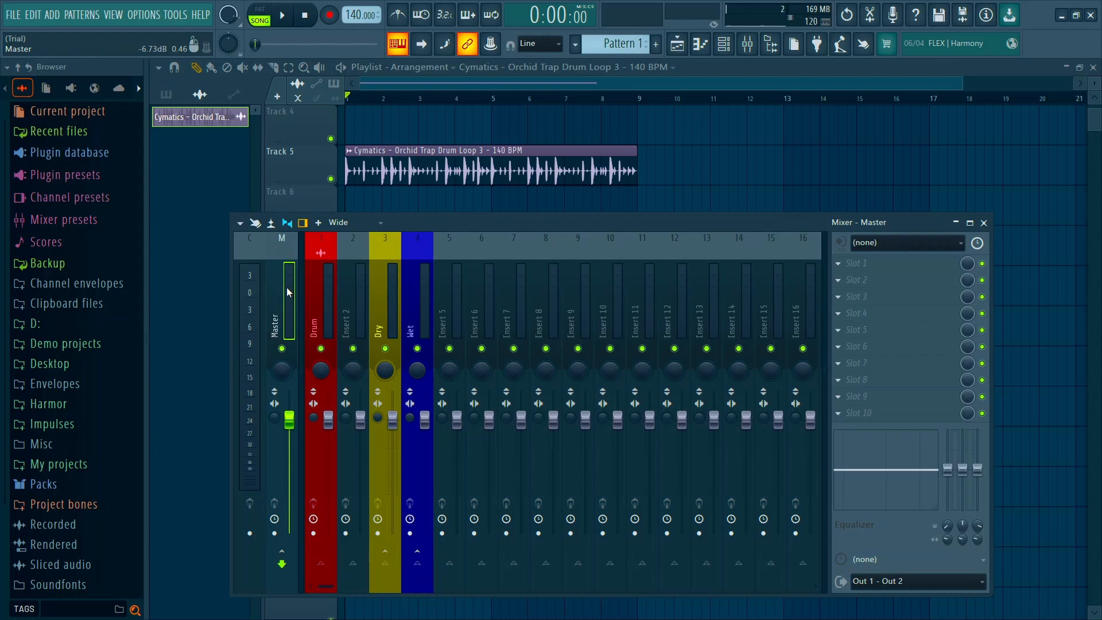
key(space)
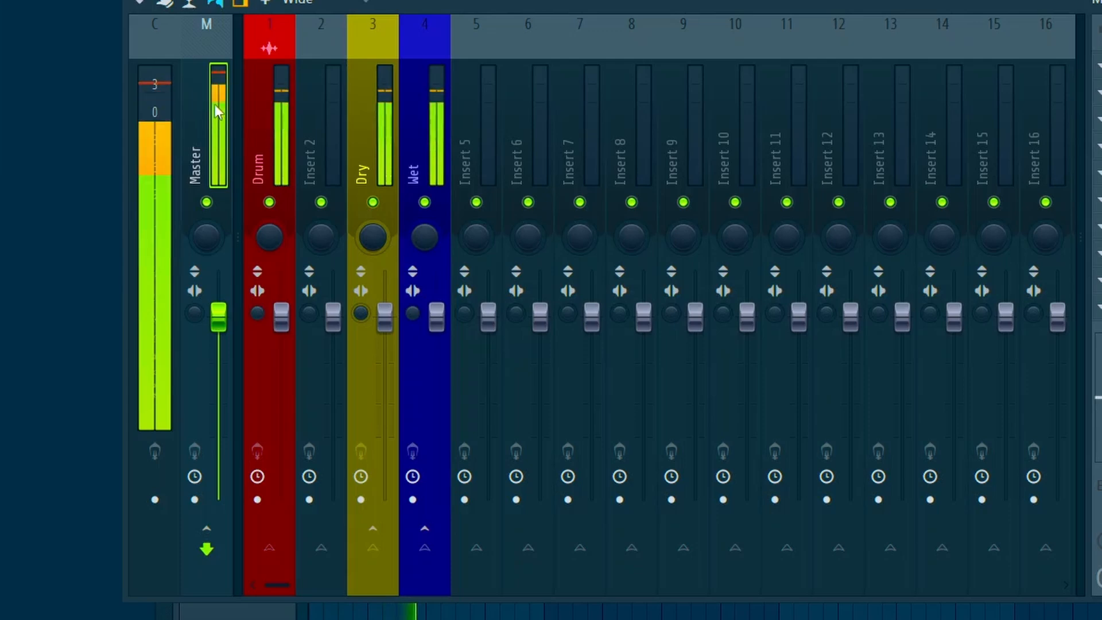
key(space)
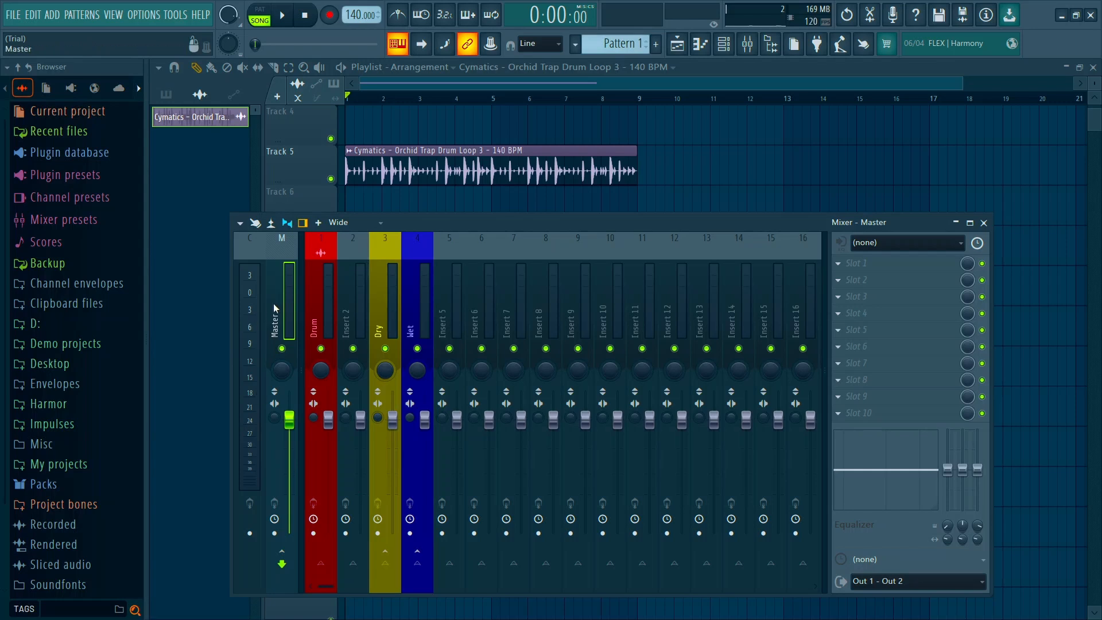
Examine the routing and effect slots of the Drum, Dry and Wet tracks by selecting each one in turn
click(388, 304)
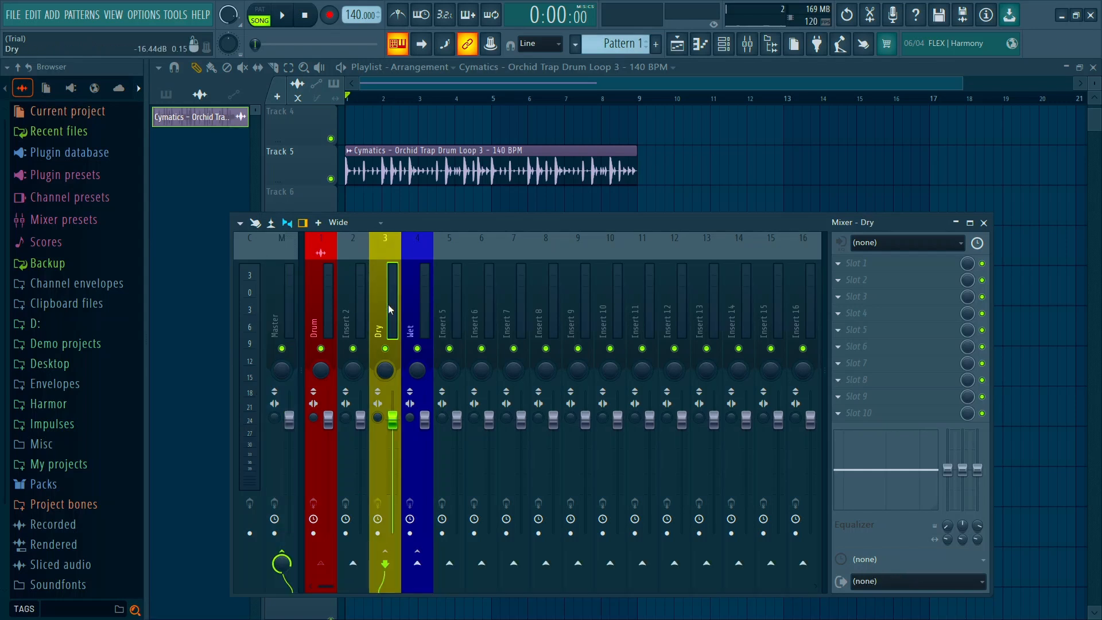
click(326, 268)
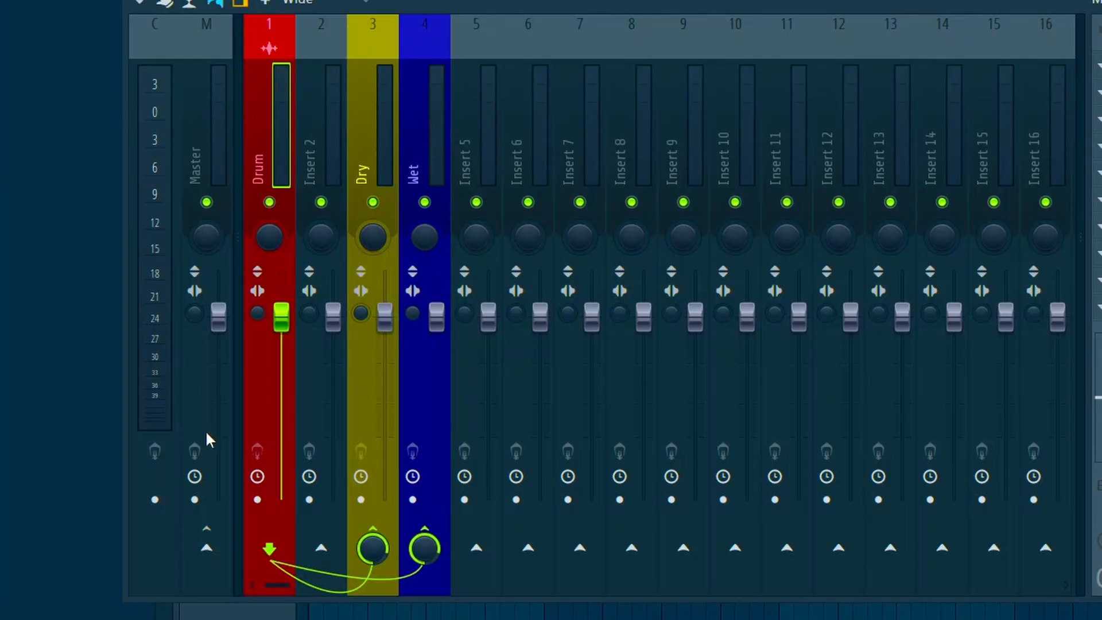
click(377, 139)
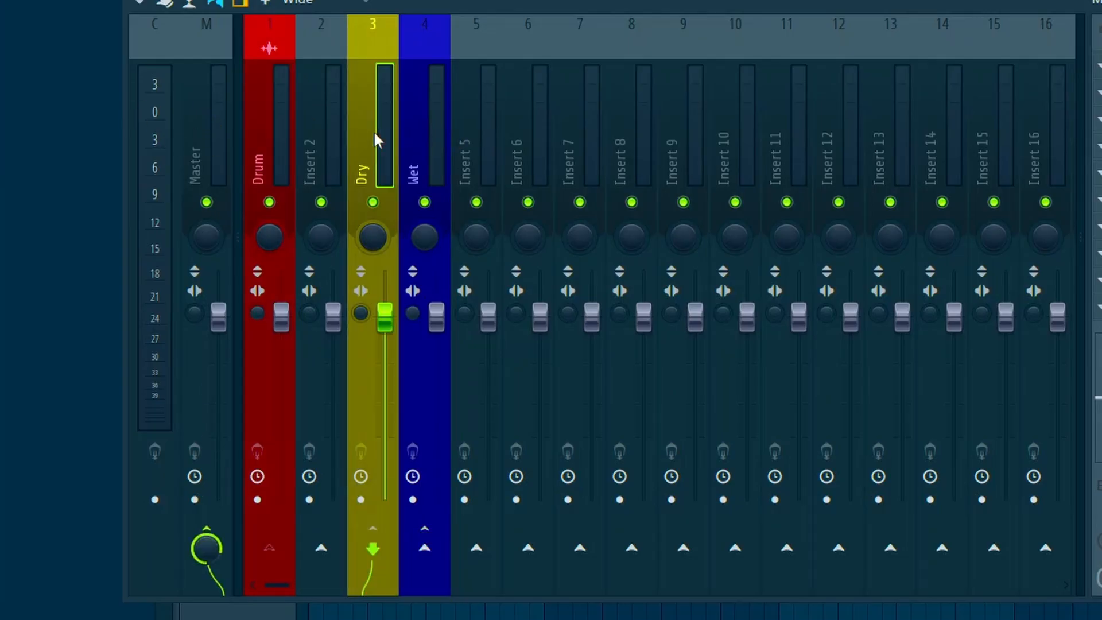
click(451, 141)
click(385, 141)
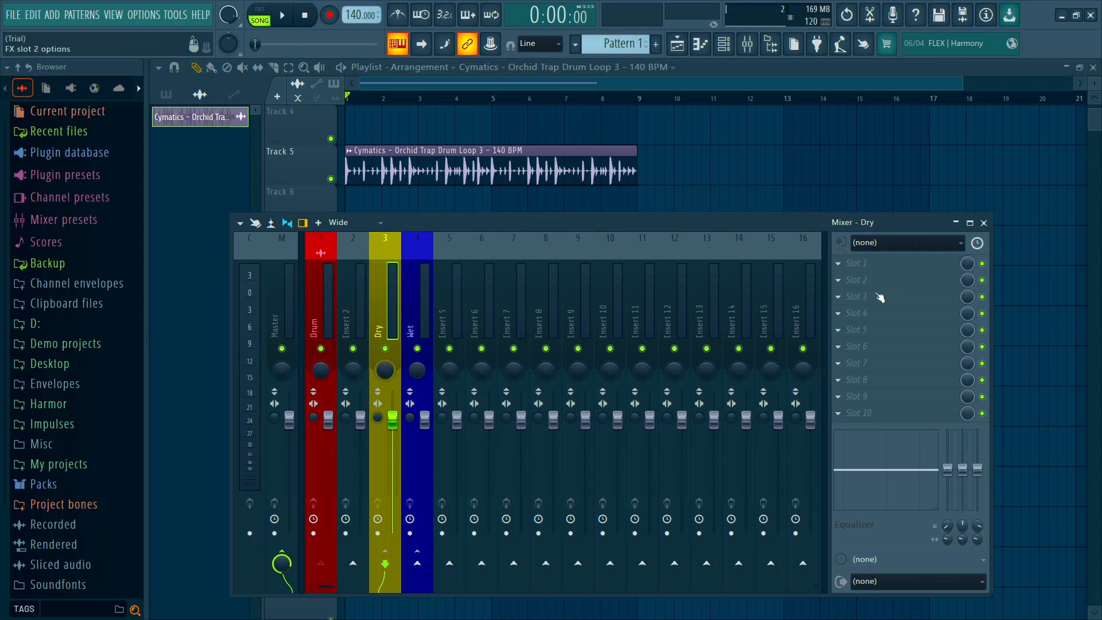
click(417, 304)
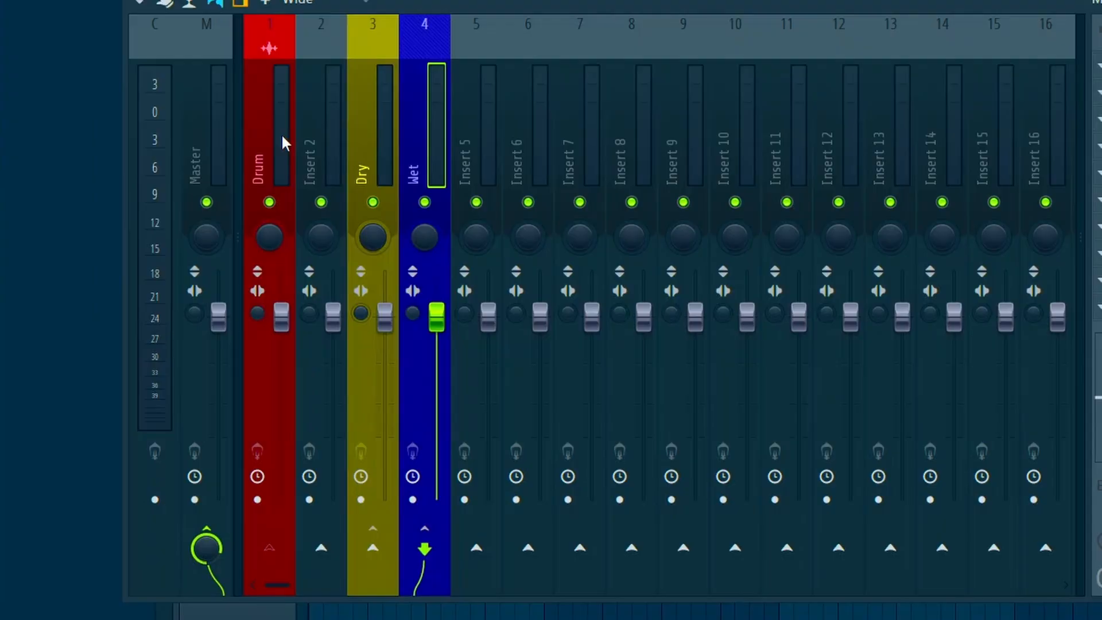
click(330, 310)
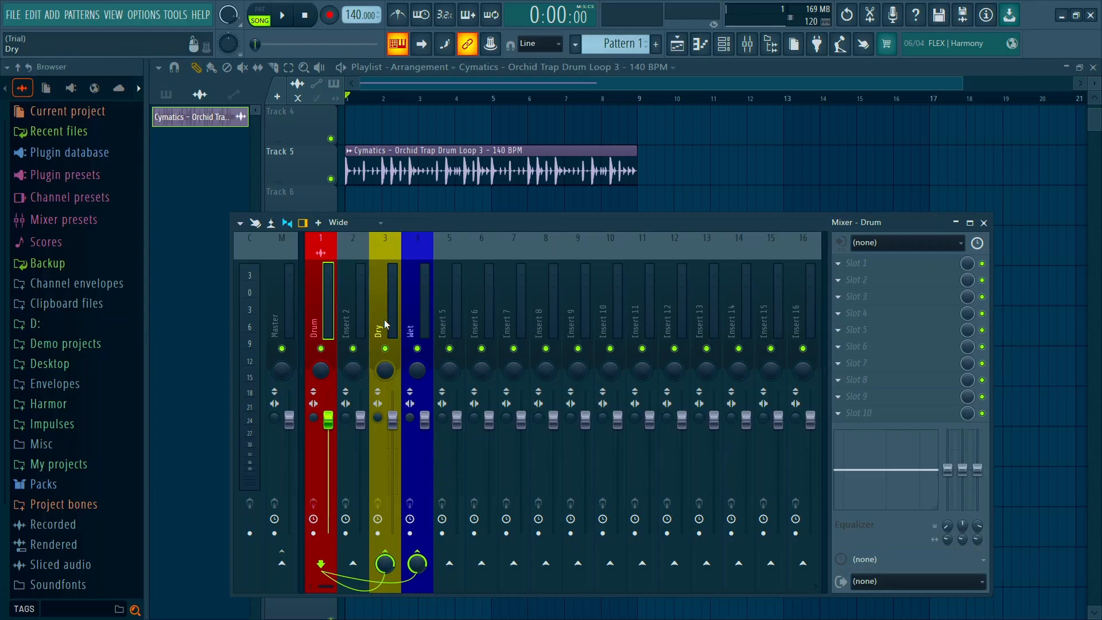
click(371, 164)
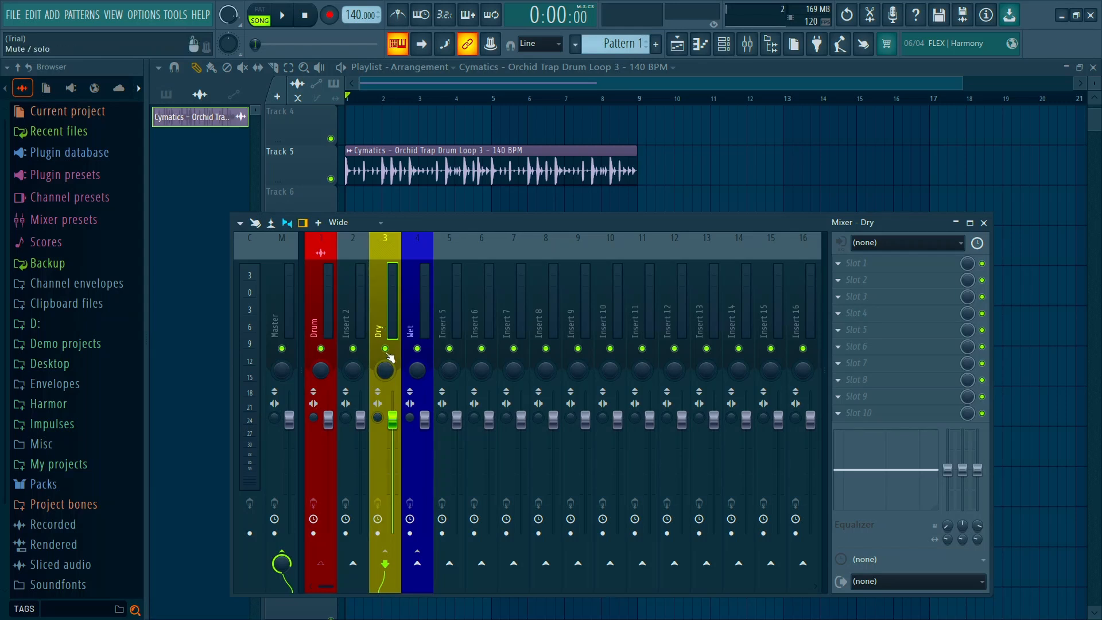
Load Fruity Limiter into the Wet track's first effect slot and switch it to compressor mode
click(416, 316)
click(859, 263)
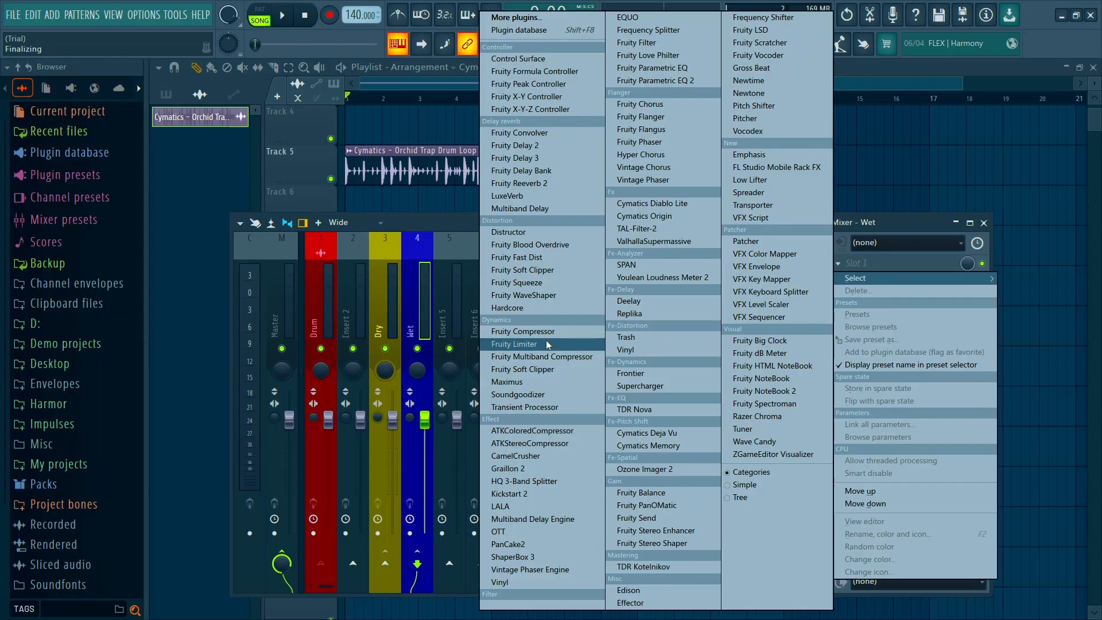
click(546, 343)
drag(419, 155, 552, 297)
click(446, 508)
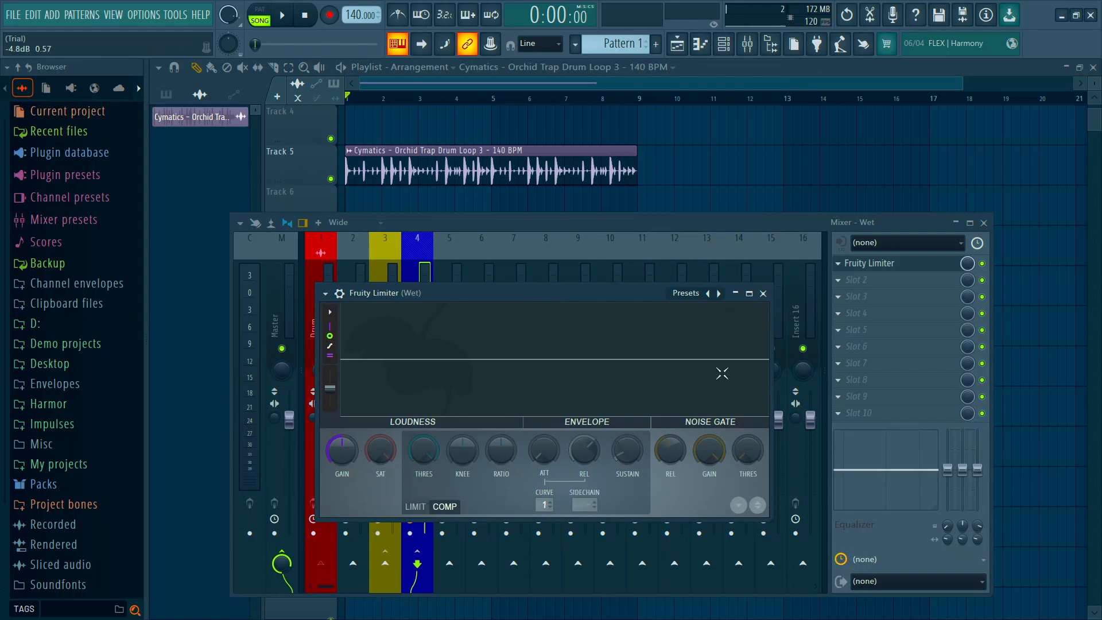
click(763, 293)
click(884, 282)
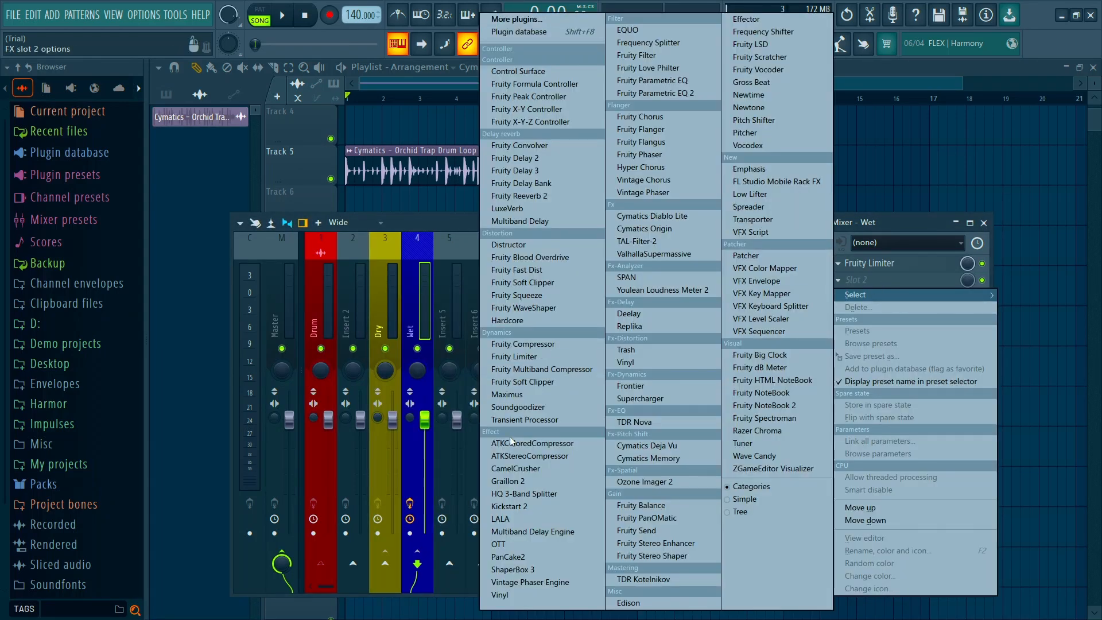
key(Escape)
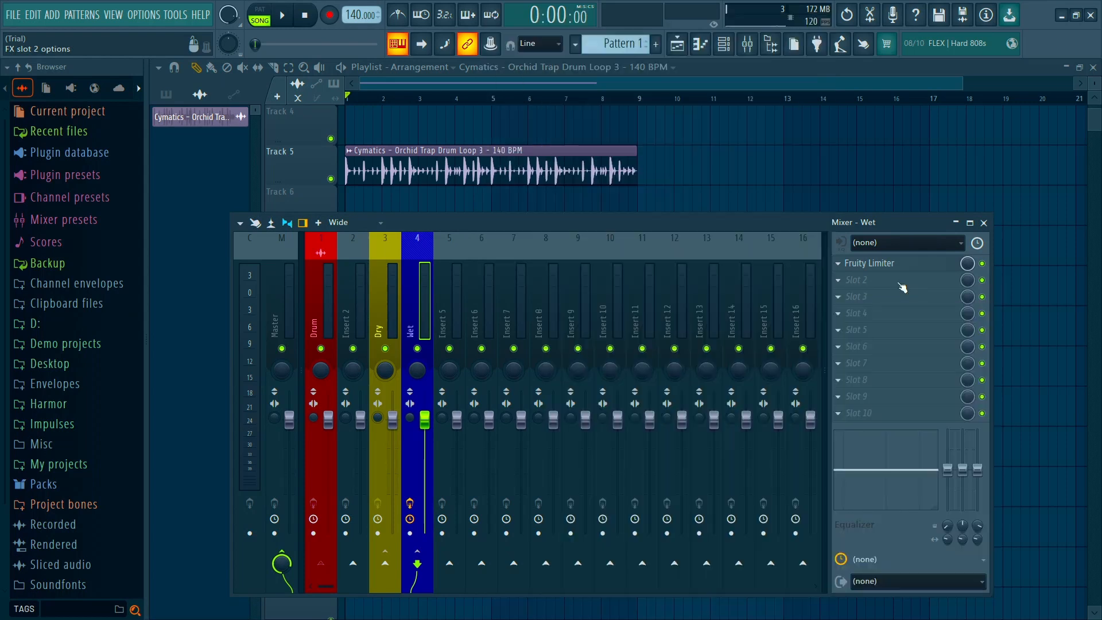
click(896, 264)
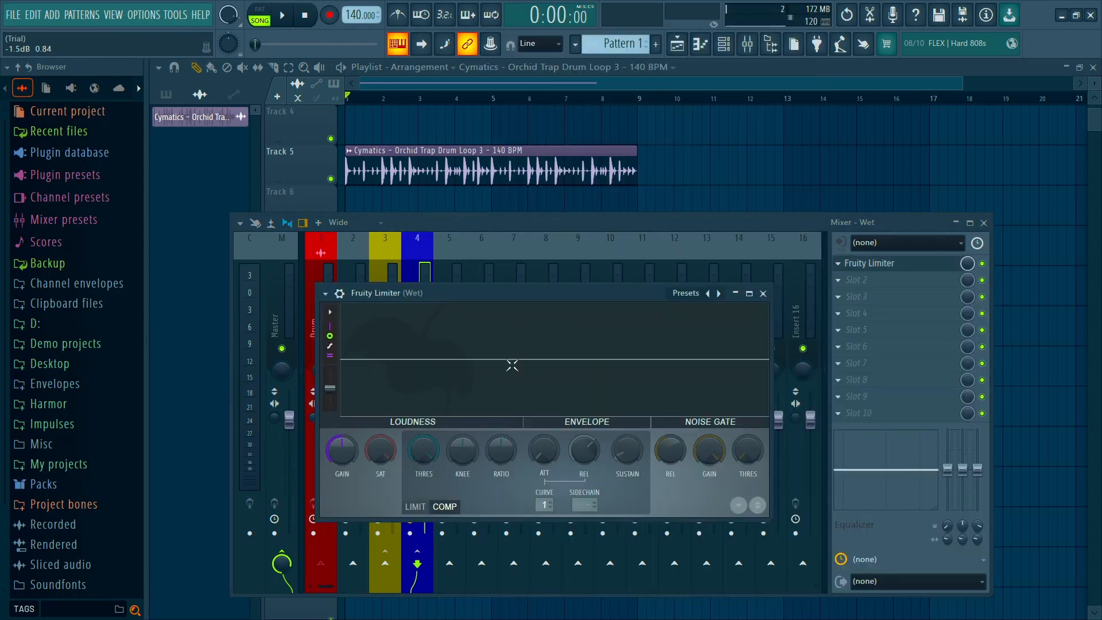
click(763, 294)
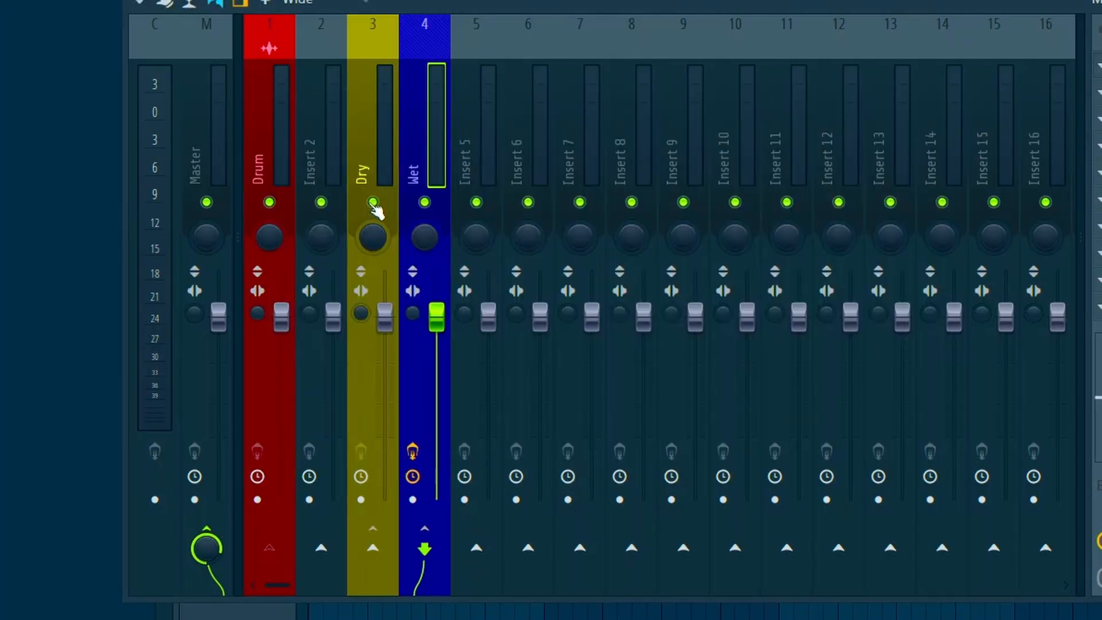
Mute the Dry track and play the loop to hear only the Wet signal
click(380, 202)
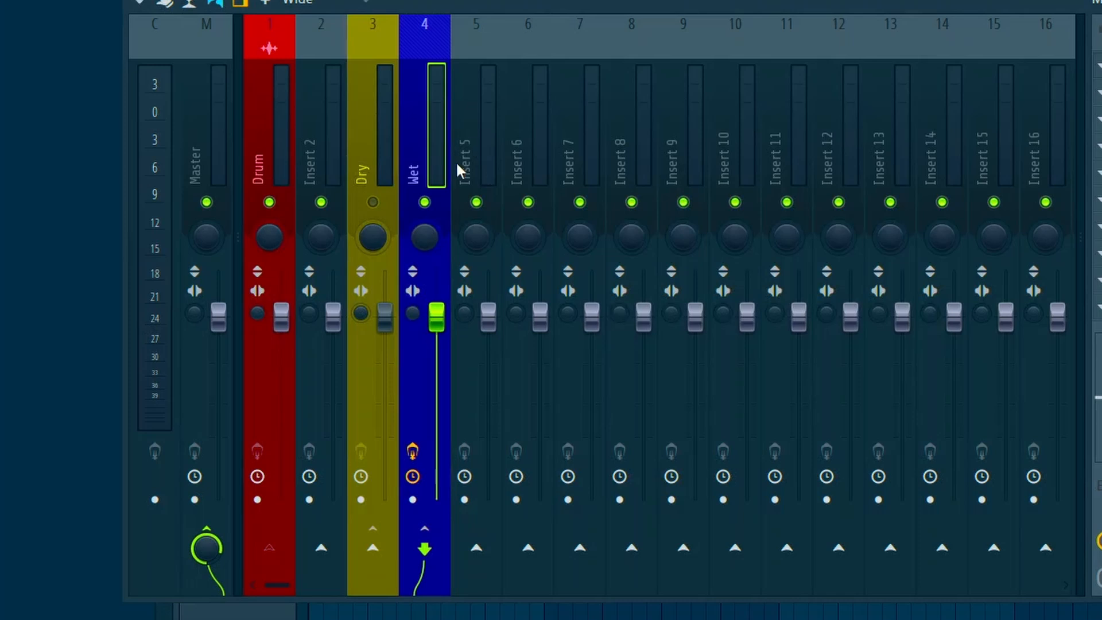
key(space)
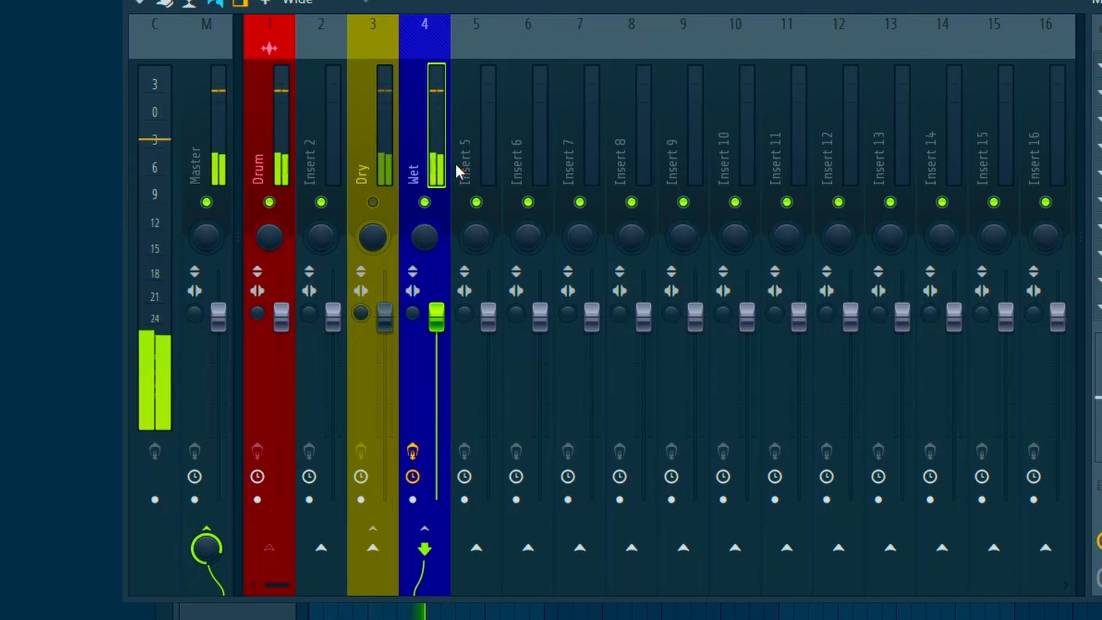
key(space)
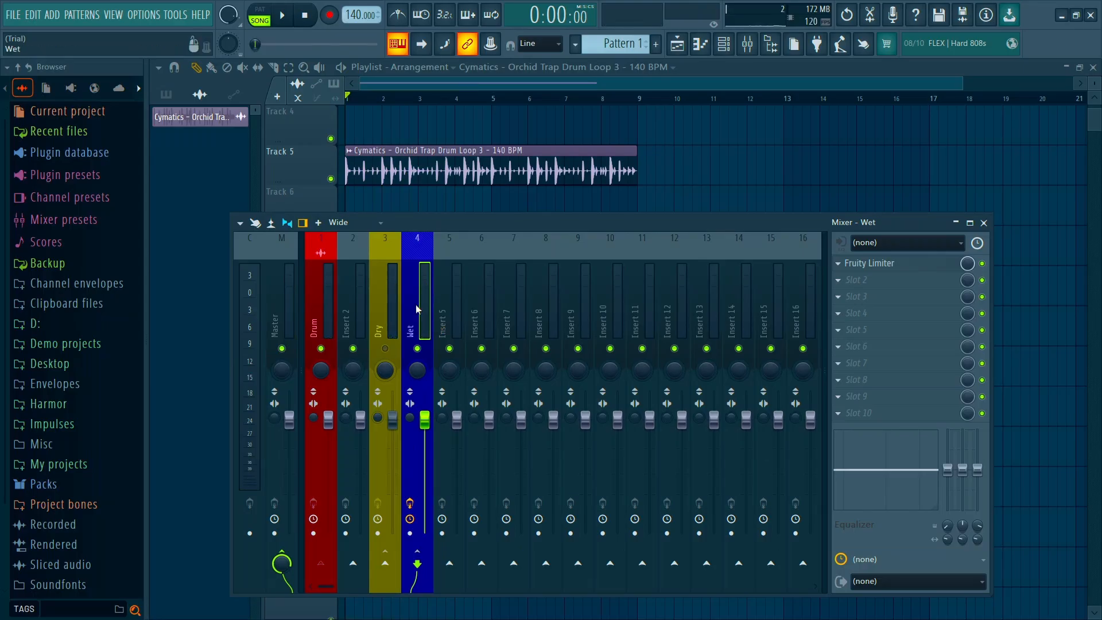
Open the Wet track's Fruity Limiter with the mixer closed and compare its limiter and compressor modes, ending on COMP
click(890, 269)
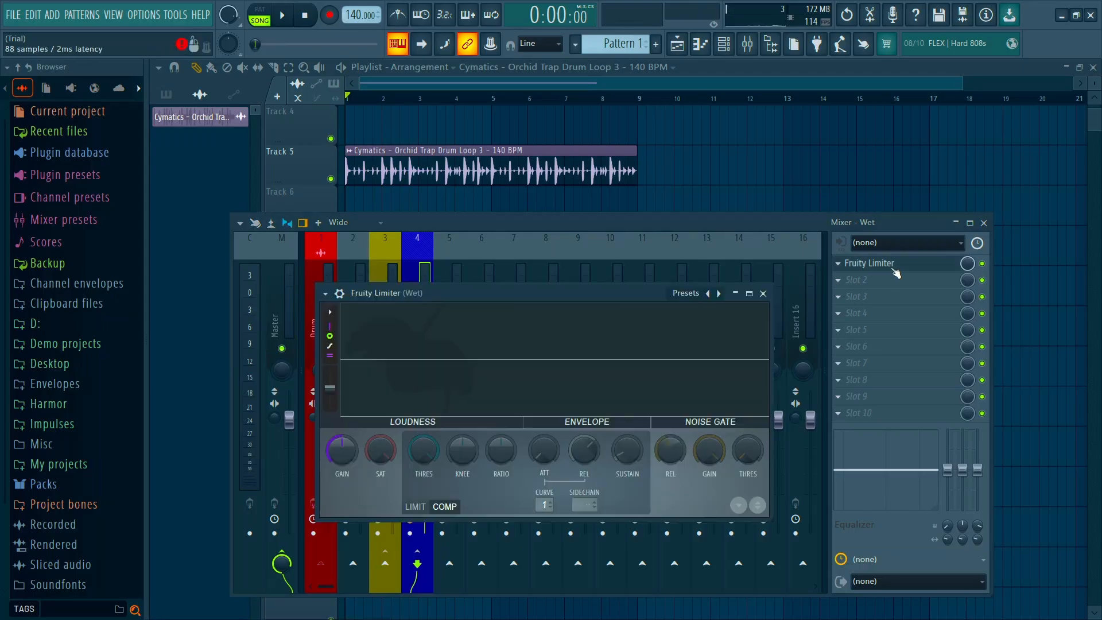
click(984, 223)
drag(525, 297, 566, 277)
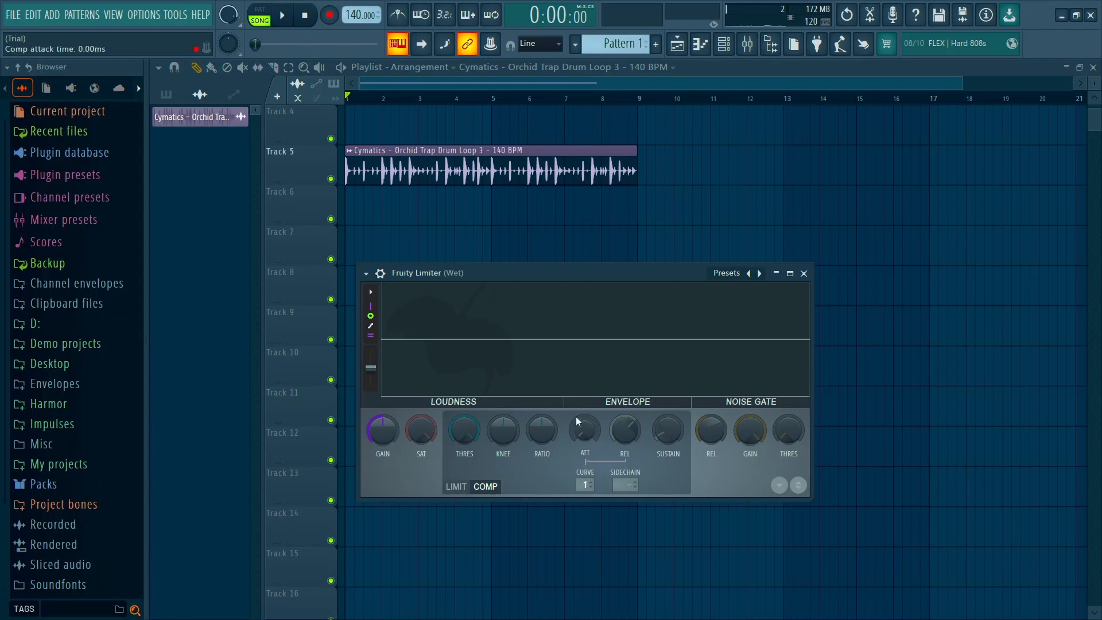
click(463, 485)
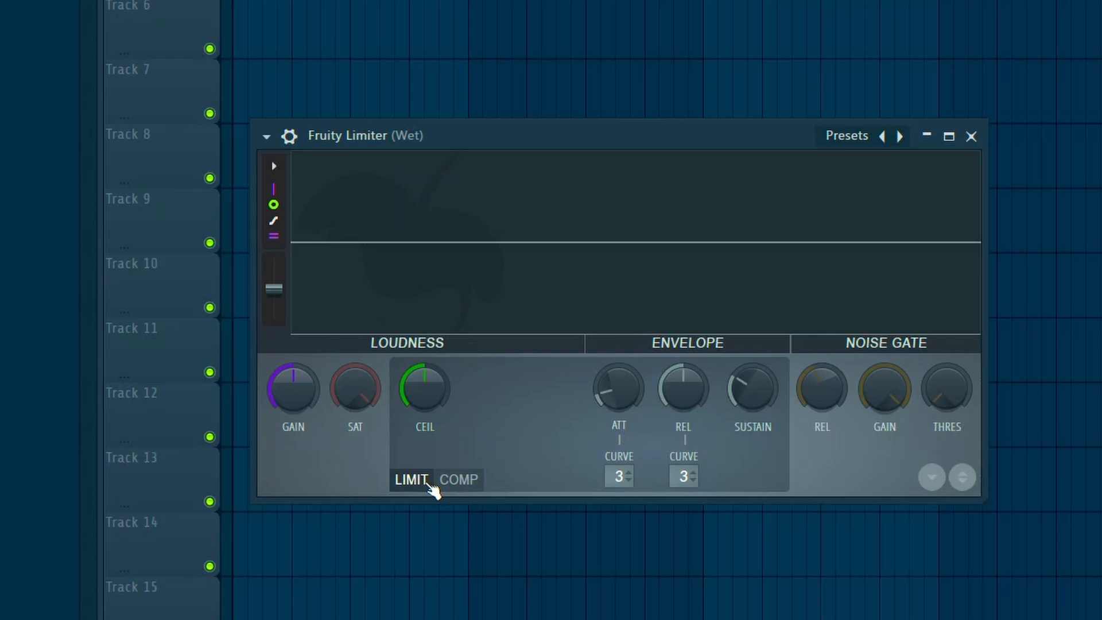
click(474, 482)
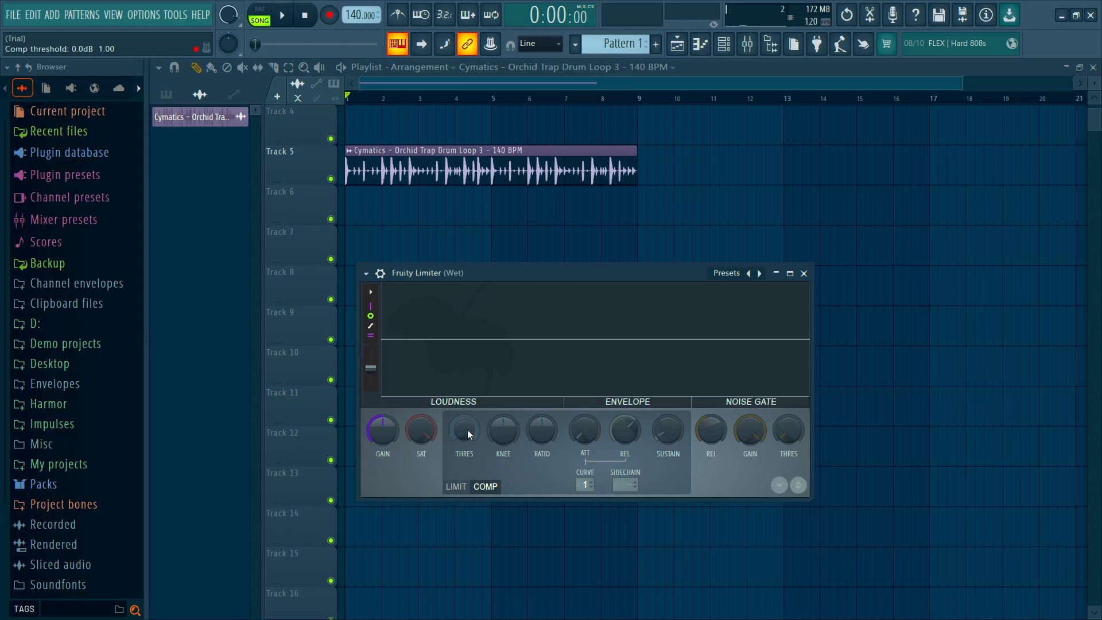
Lower the Fruity Limiter's compressor threshold close to the quiet parts of the playing loop and raise its ratio above 1:1
drag(467, 429, 467, 488)
key(space)
drag(425, 389, 425, 448)
drag(467, 488, 467, 493)
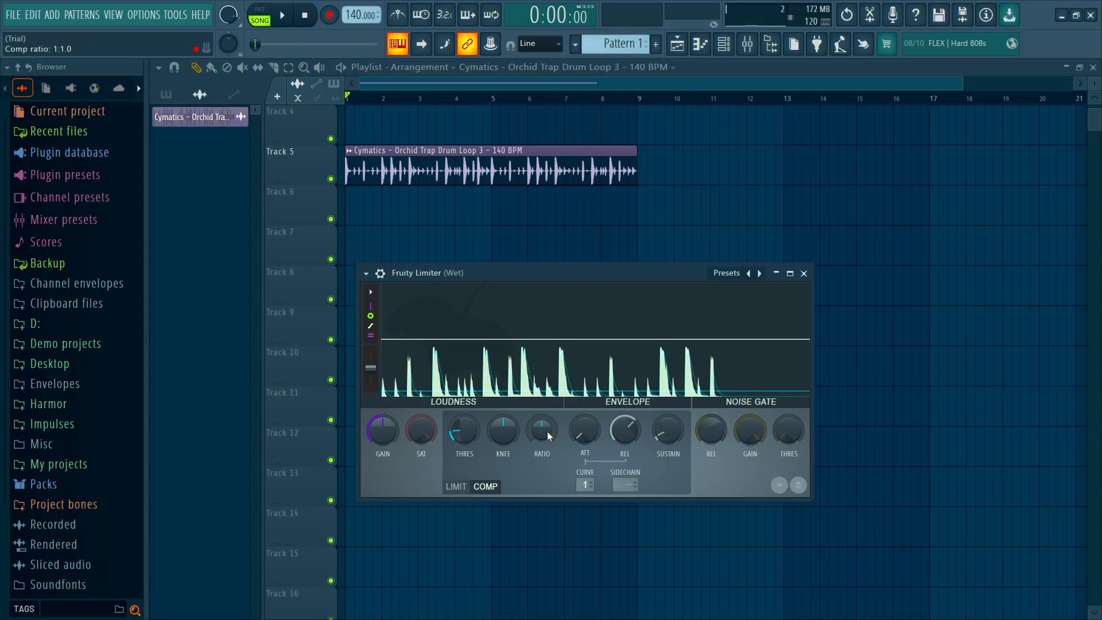
drag(546, 432, 547, 412)
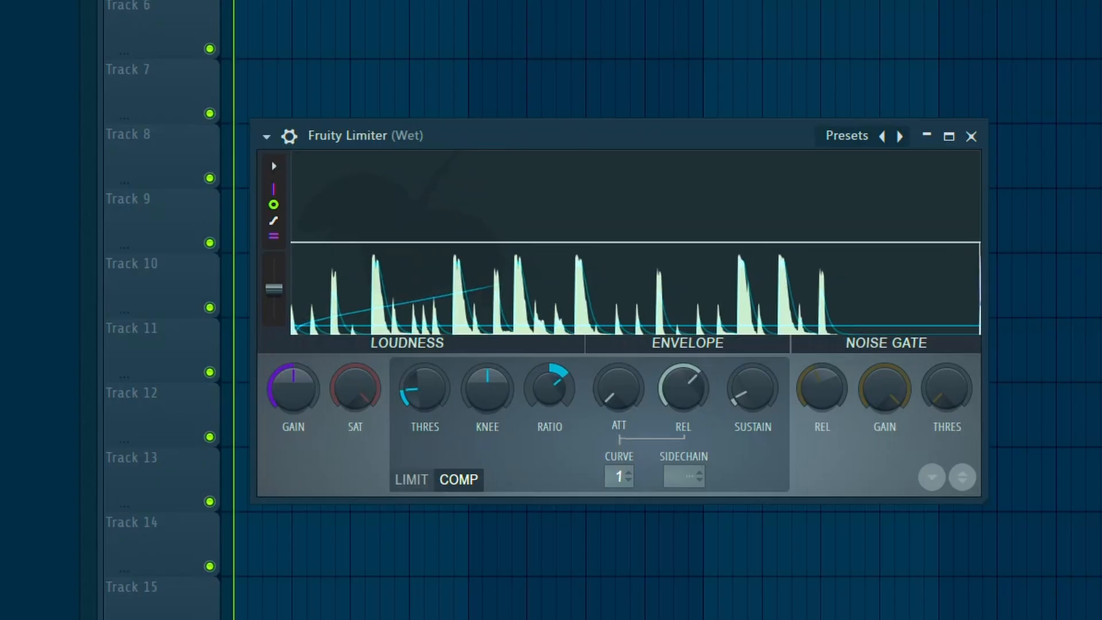
Play the loop, raise the Fruity Limiter's compressor ratio further for heavier compression, and pause the level display
key(space)
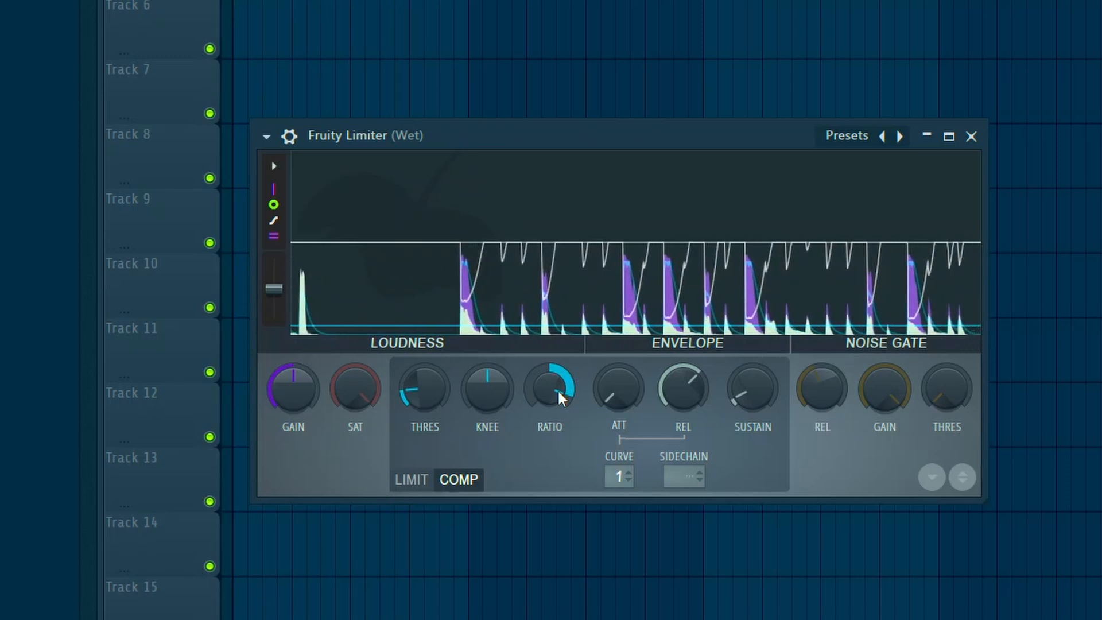
click(558, 283)
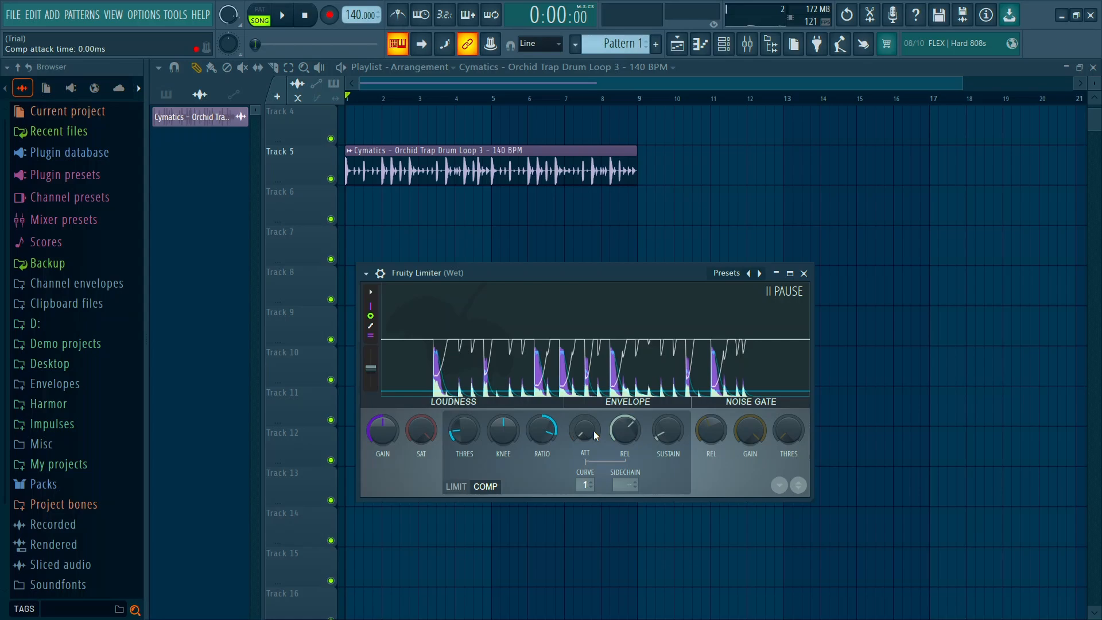
Set the Wet compressor's attack to 5 ms and shorten its release to around the middle of its range while auditioning the loop
key(space)
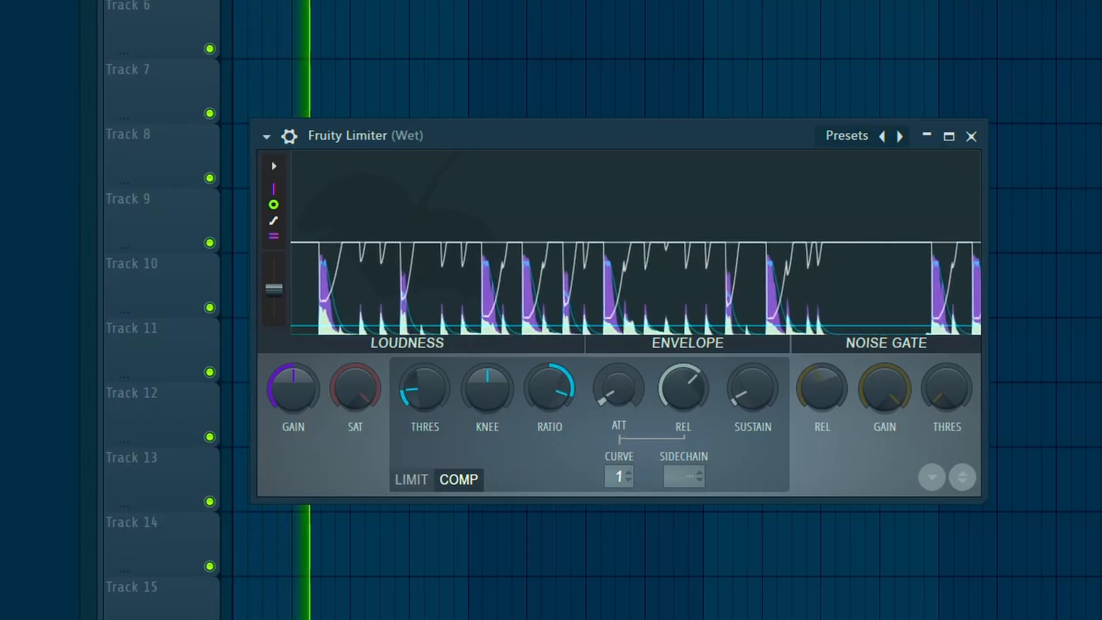
mouse_move(619, 389)
mouse_down()
mouse_move(618, 368)
mouse_move(619, 378)
mouse_up()
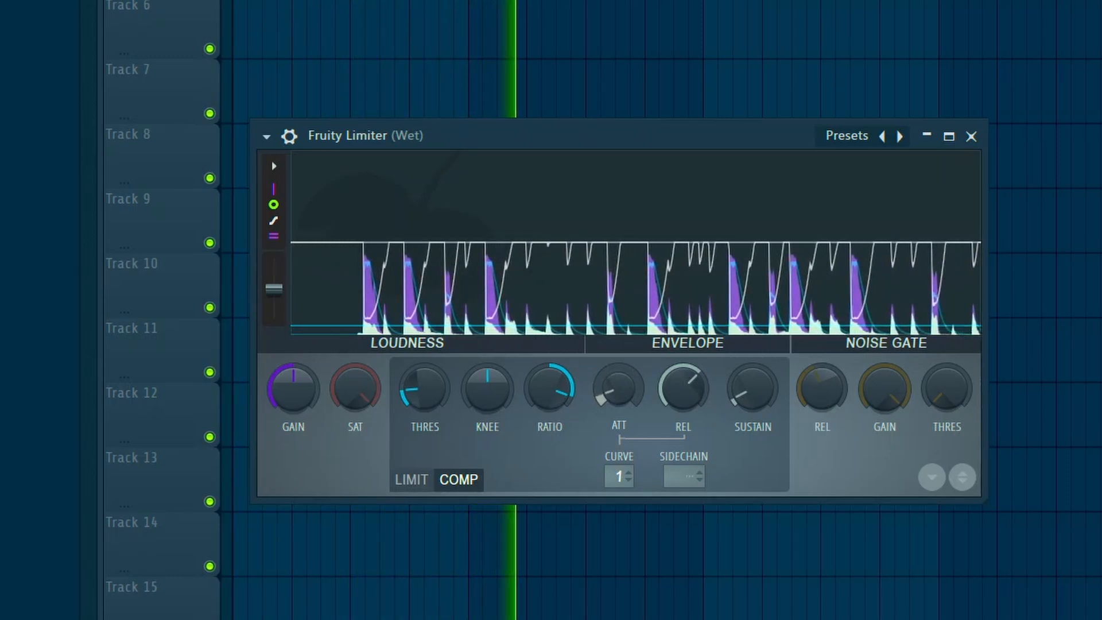
drag(618, 378, 619, 366)
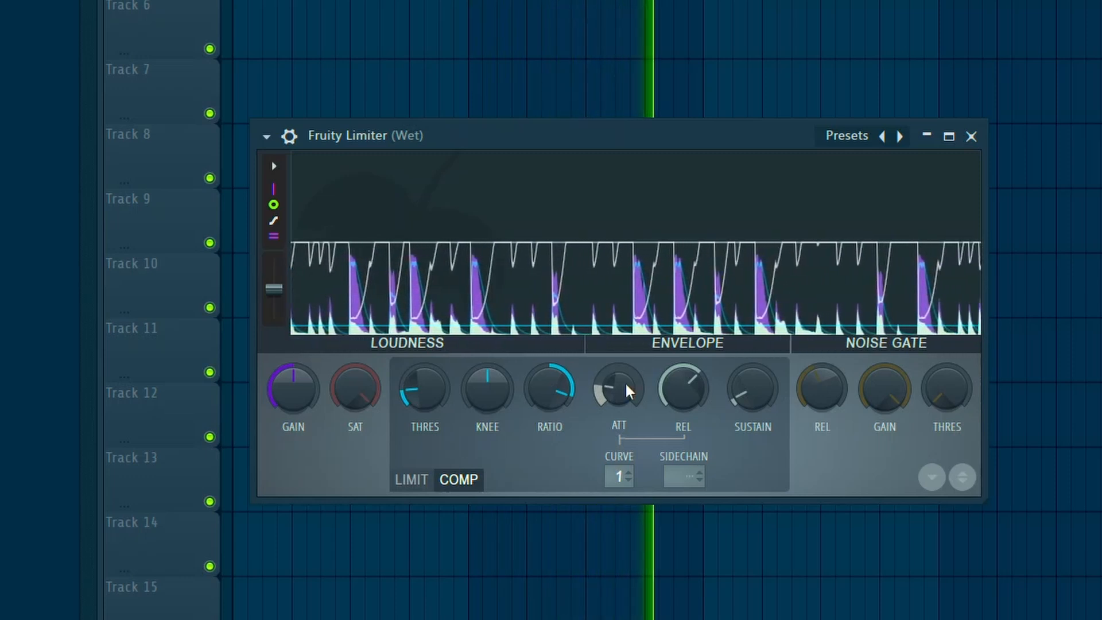
key(space)
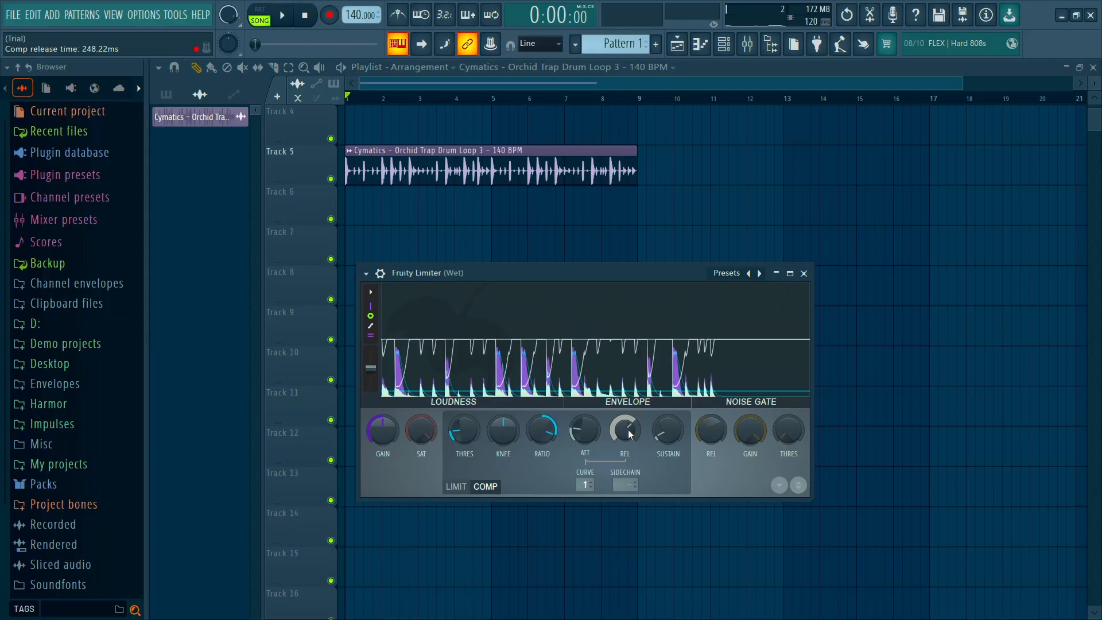
mouse_move(628, 430)
mouse_down()
mouse_move(628, 445)
mouse_move(626, 411)
mouse_up()
key(space)
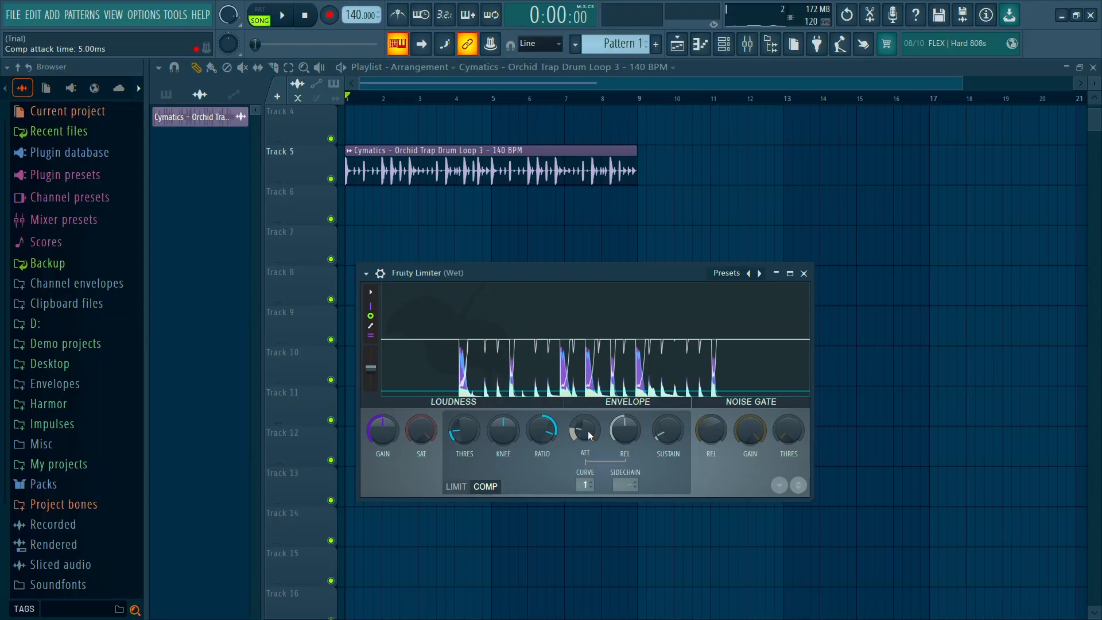
Close Fruity Limiter, open the mixer, and unmute and select the Dry track
click(804, 273)
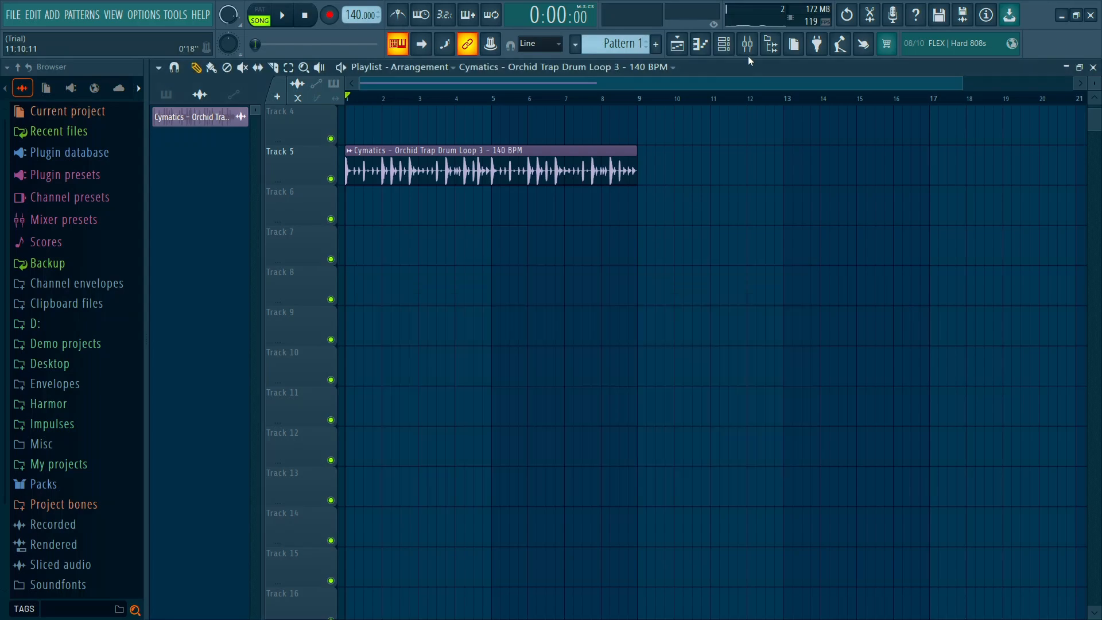
click(747, 46)
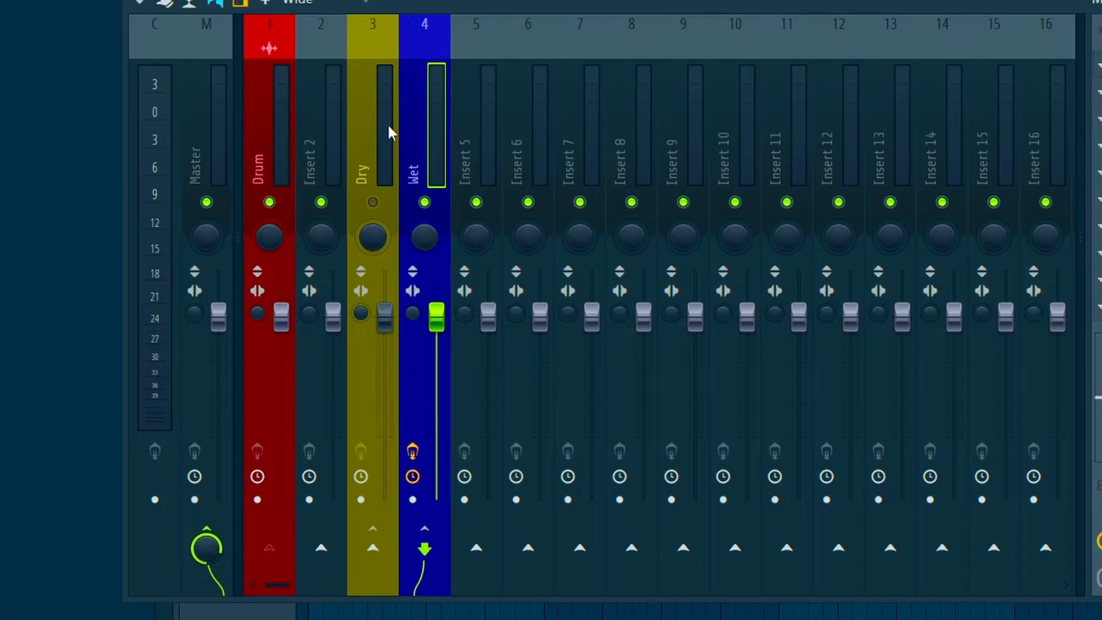
click(374, 204)
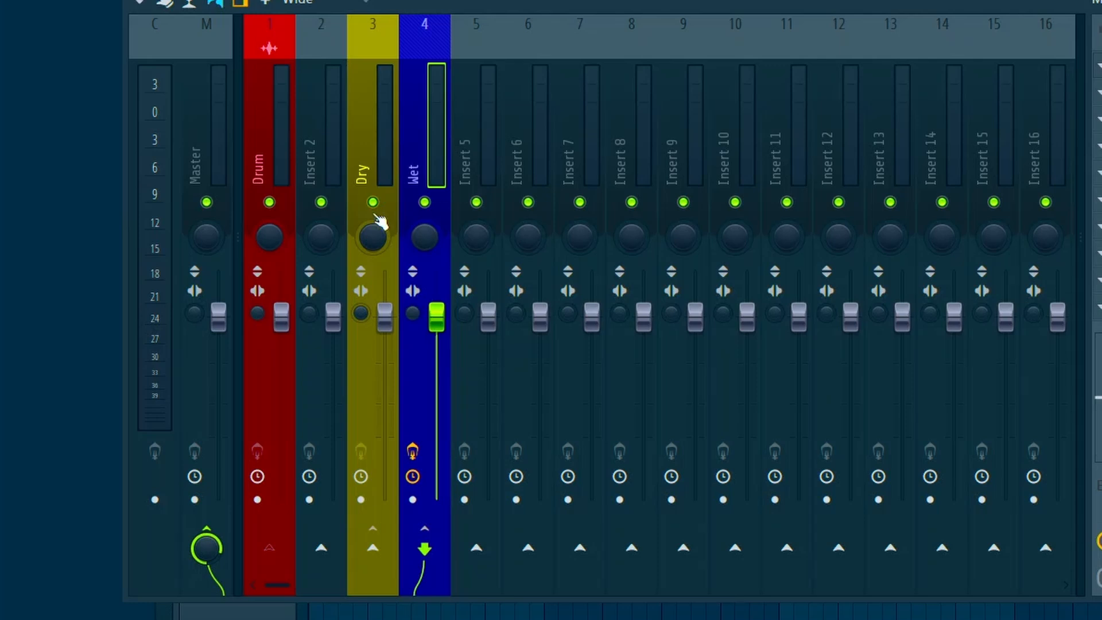
click(374, 126)
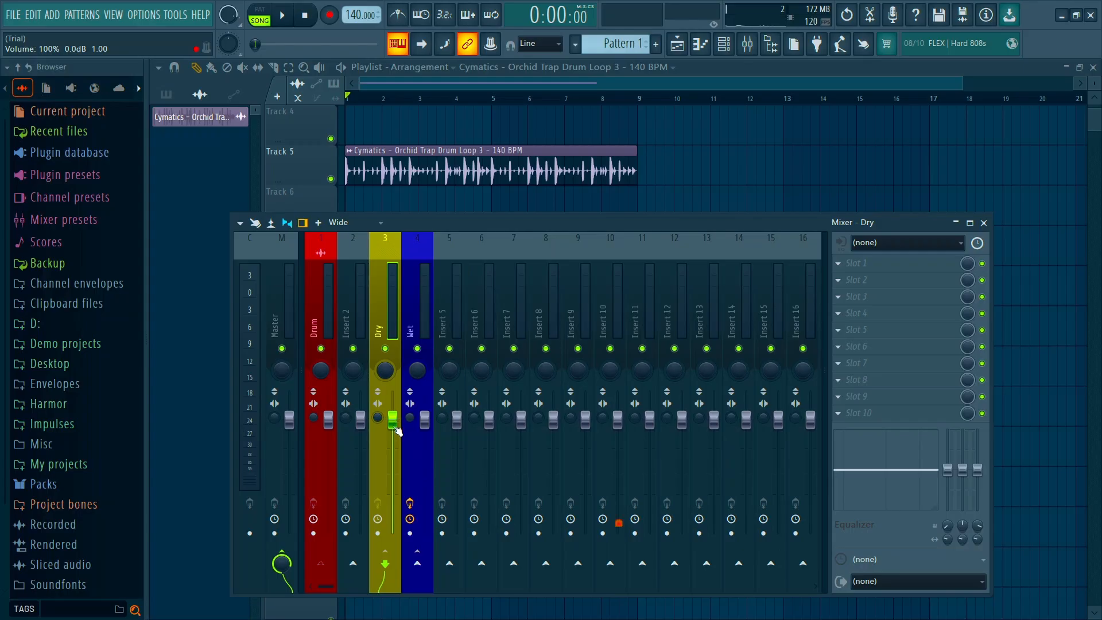
Pull the Wet fader far down, blend it back up to just below 0 dB during playback, and lower the Dry fader slightly
click(415, 301)
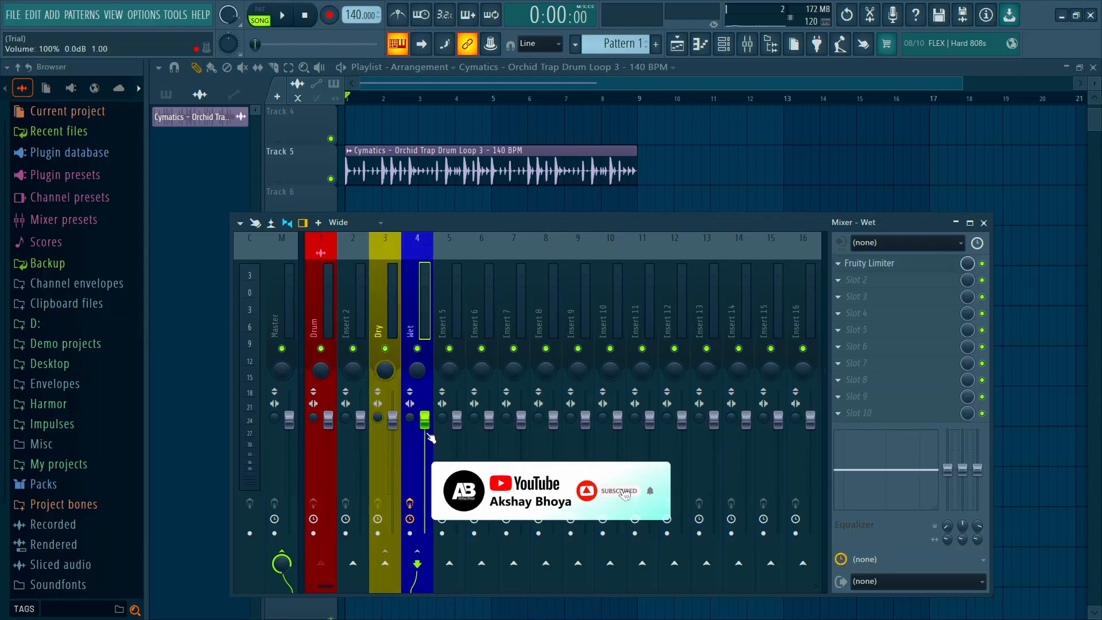
drag(427, 433, 428, 508)
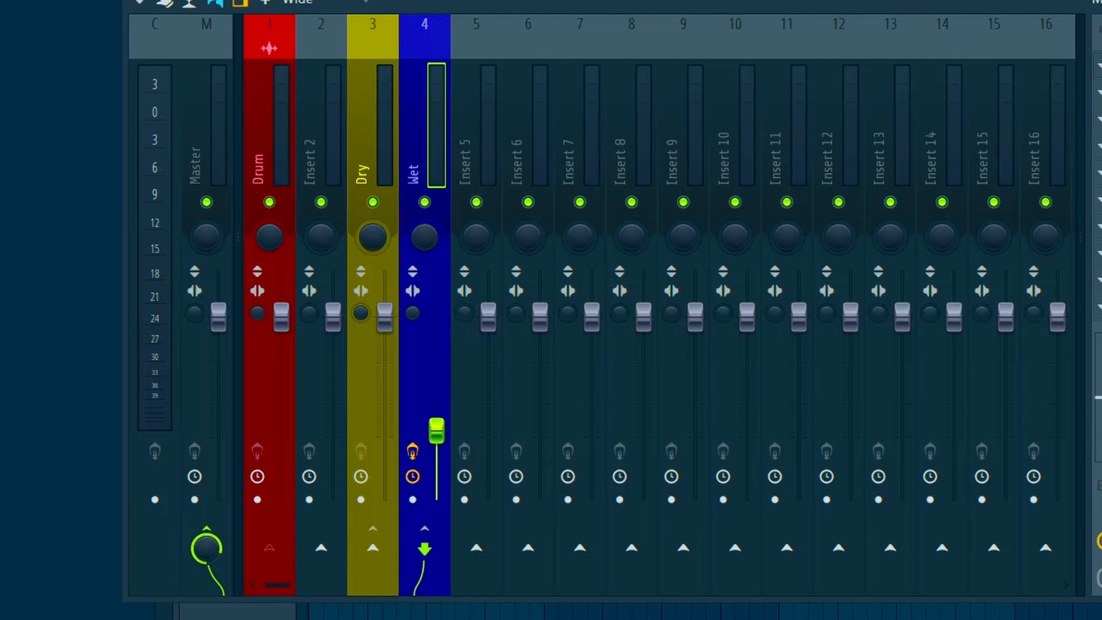
drag(437, 430, 437, 421)
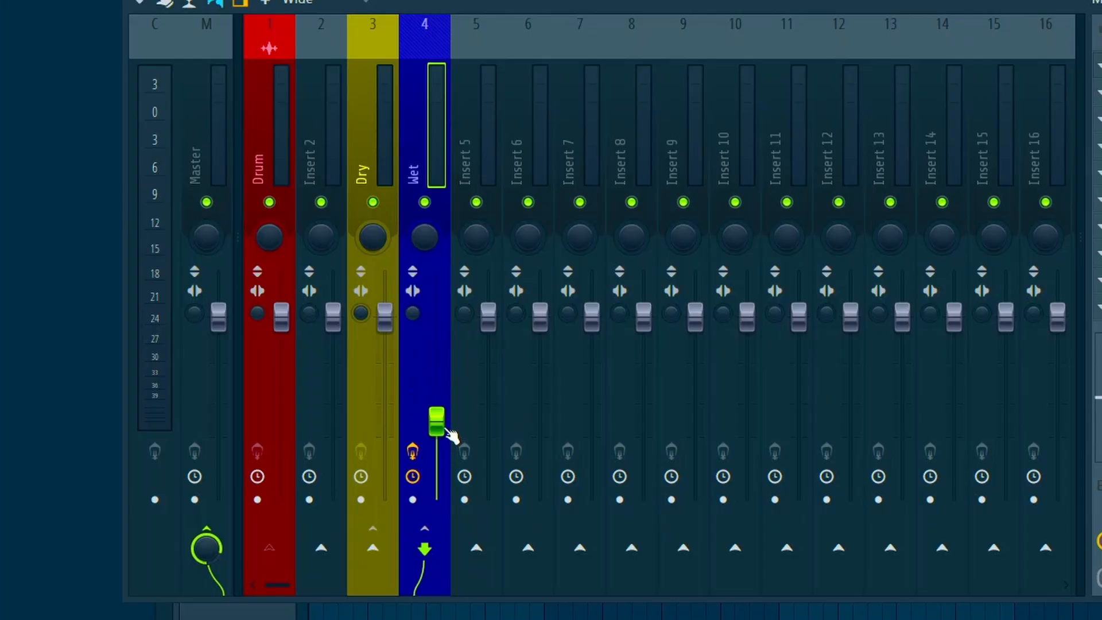
key(space)
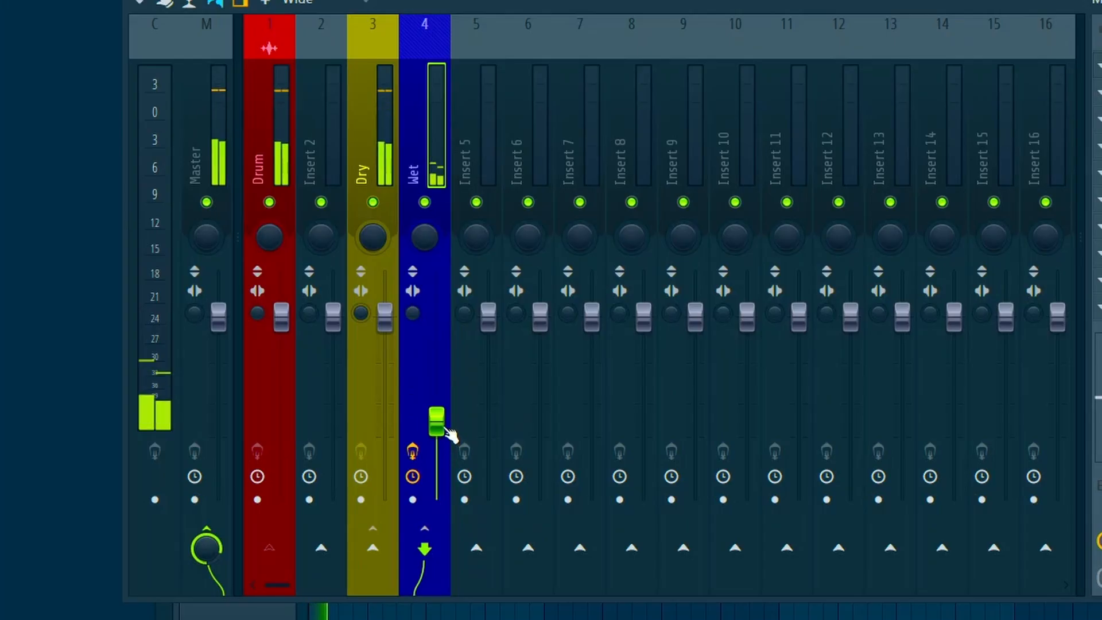
mouse_move(443, 429)
mouse_down()
mouse_move(443, 340)
mouse_move(425, 428)
mouse_up()
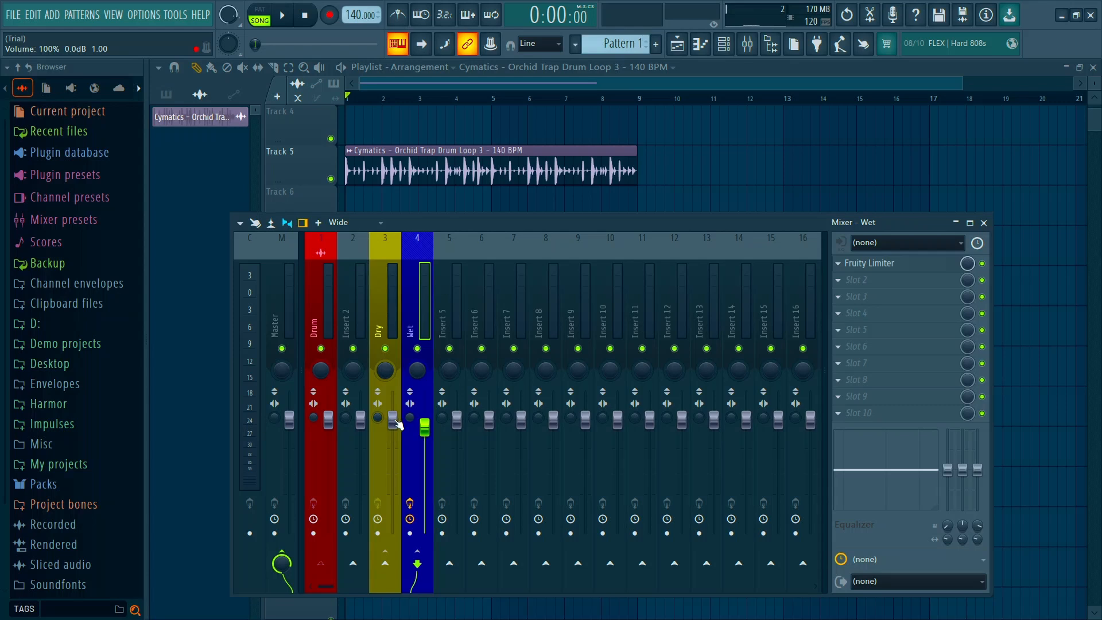
drag(394, 422, 395, 447)
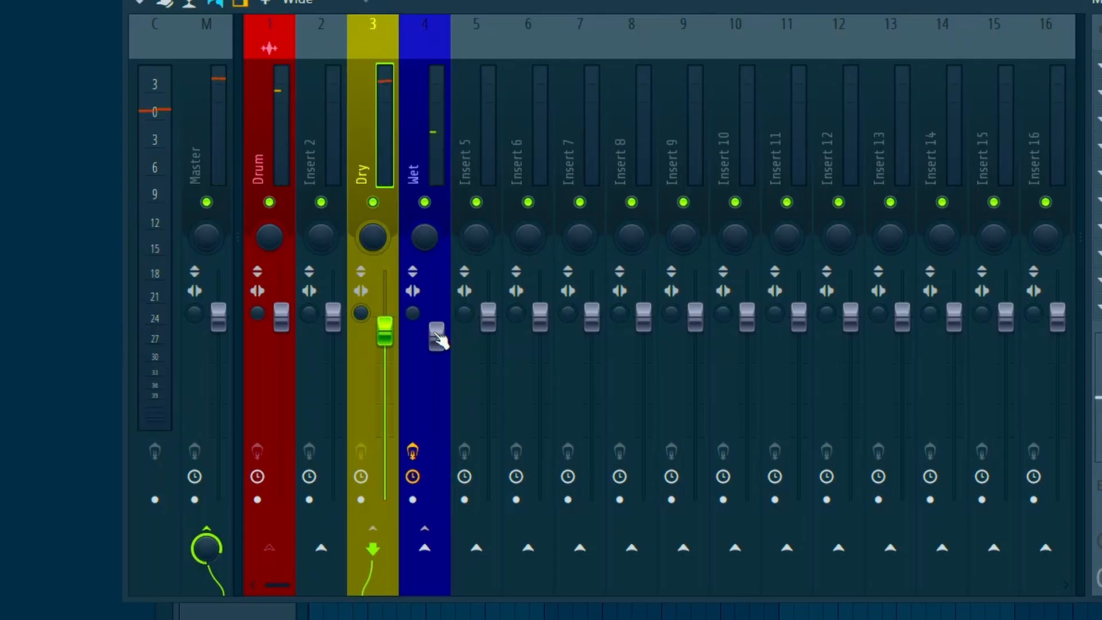
Pull the Dry fader to zero and play the loop with the Wet track's Fruity Limiter open to observe its compression alone
drag(385, 332, 385, 499)
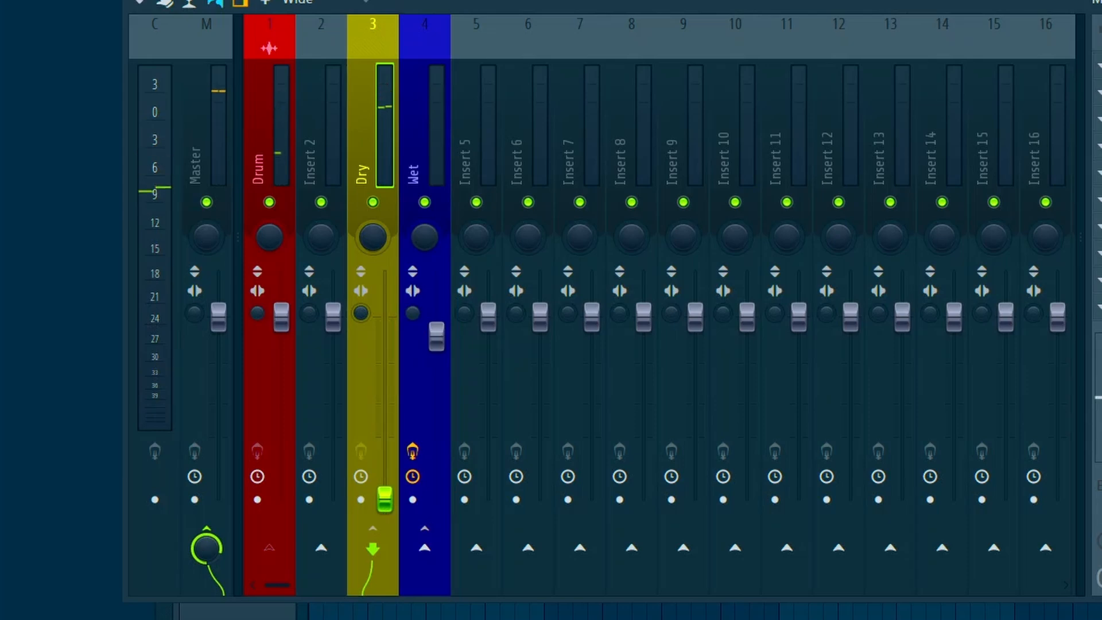
click(438, 334)
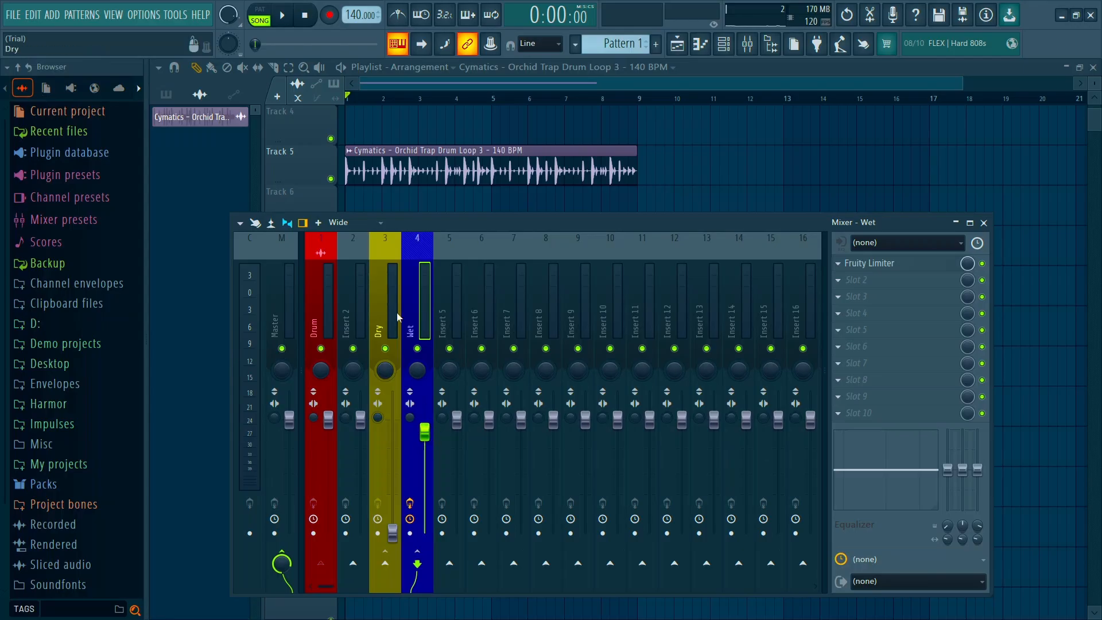
click(870, 263)
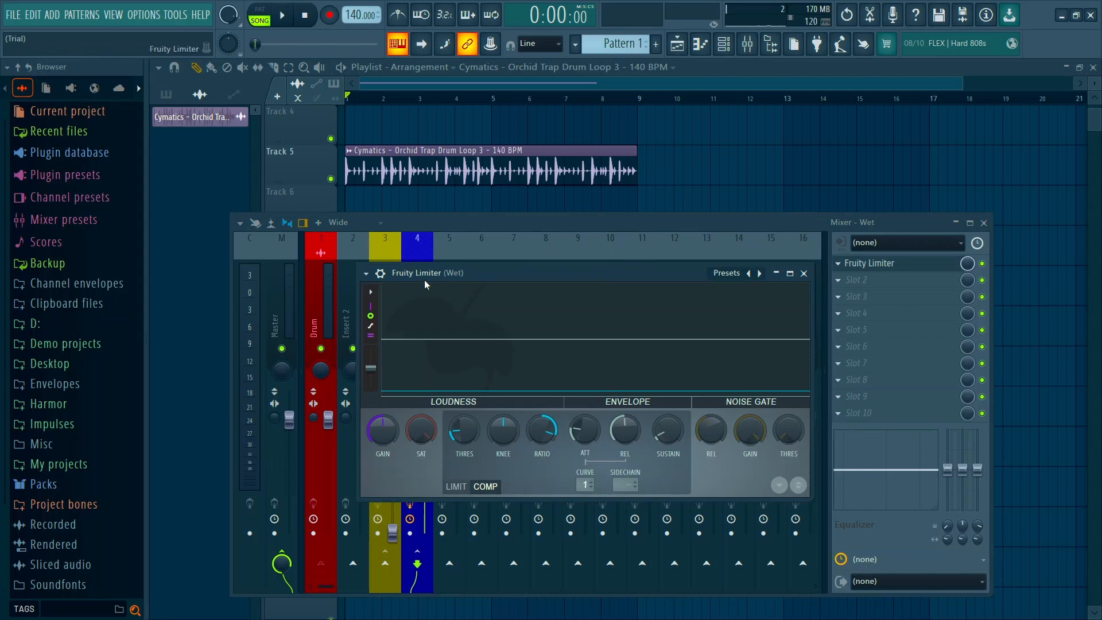
key(space)
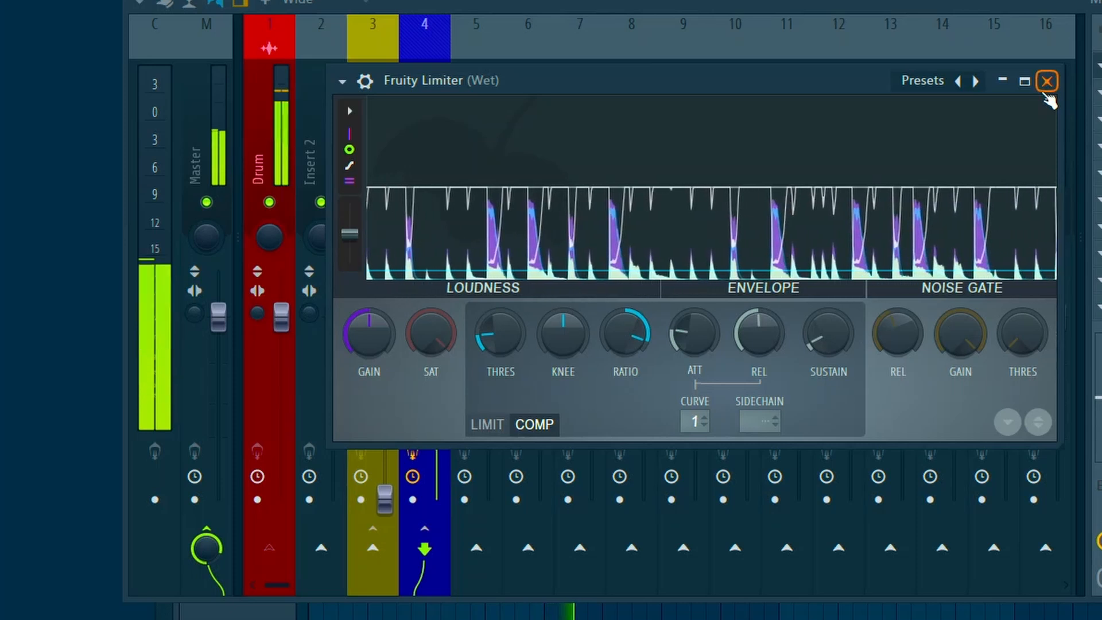
click(1046, 86)
Fade the Dry track in and out against the Wet signal during playback, ending with the Dry fader just below 0 dB
click(386, 492)
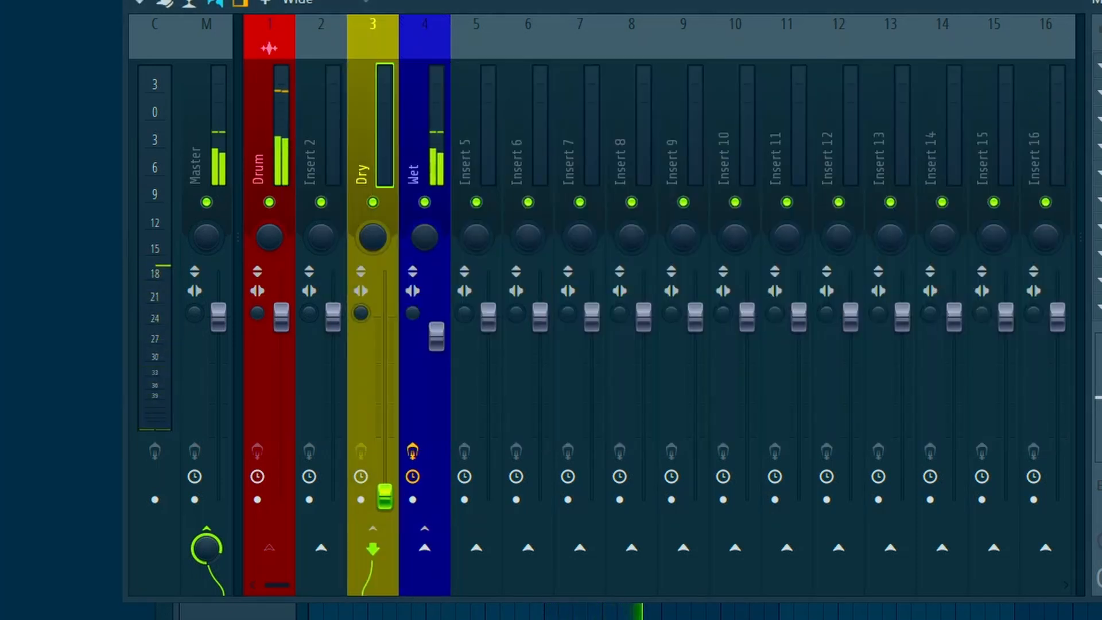
mouse_move(385, 496)
mouse_down()
mouse_move(386, 341)
mouse_move(385, 487)
mouse_up()
drag(398, 529, 393, 429)
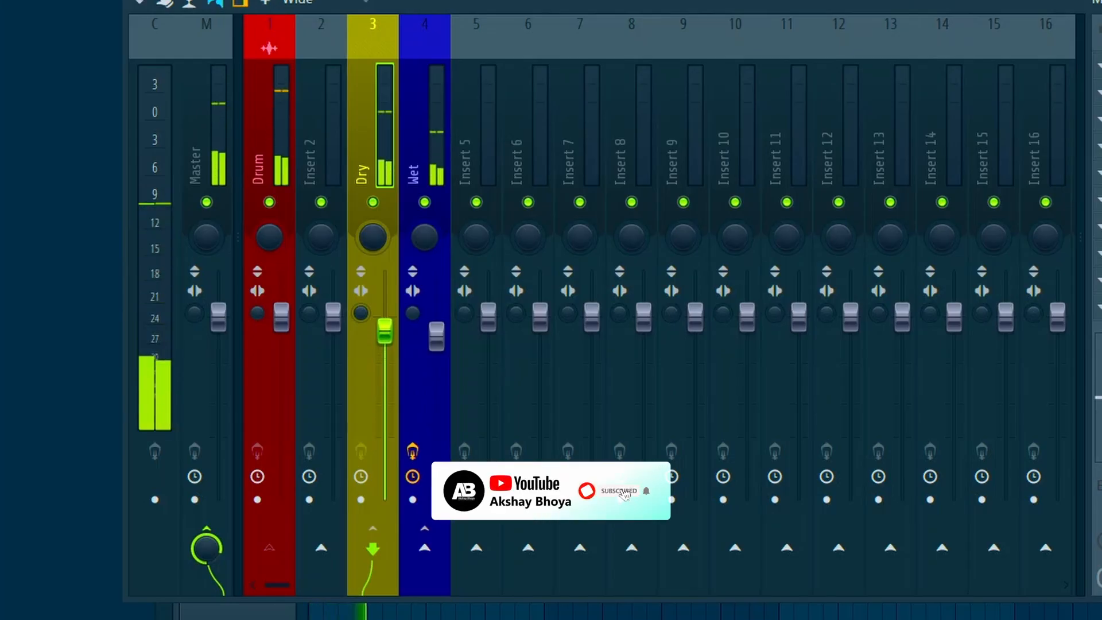
drag(385, 330, 385, 500)
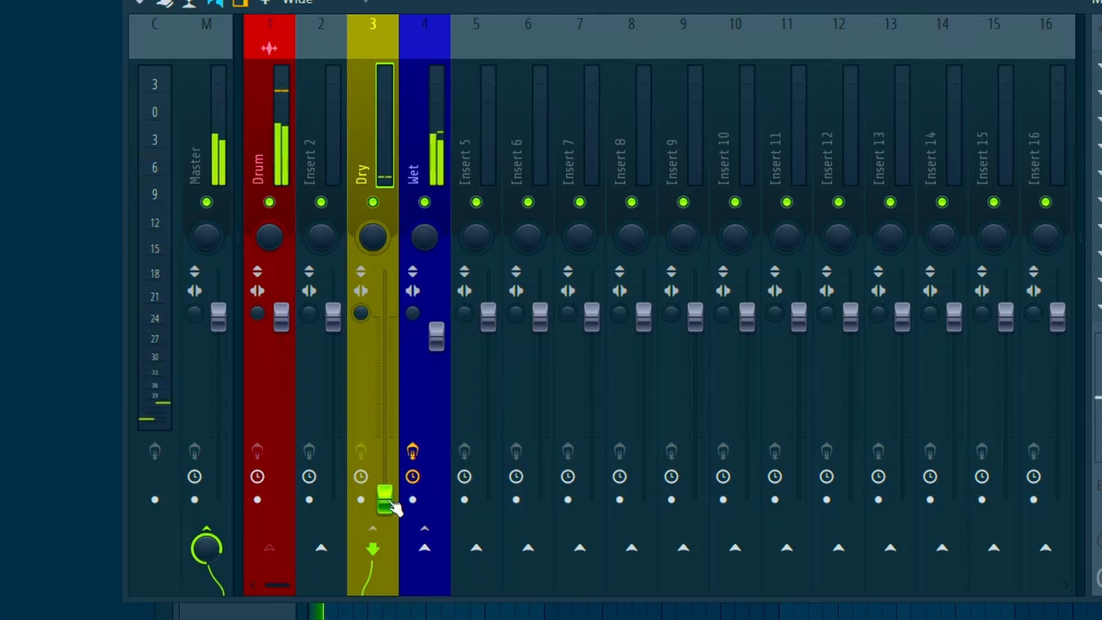
drag(394, 505, 437, 334)
click(384, 335)
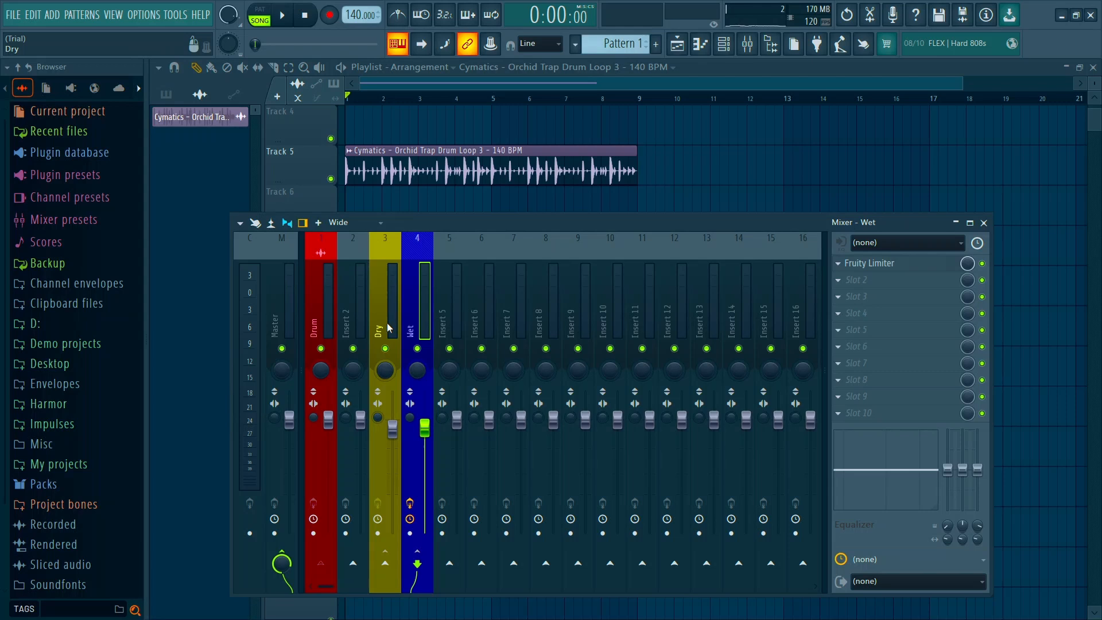
Review the Wet track's Fruity Limiter settings, close the plugin, and fine-tune the Dry and Wet faders slightly lower
click(918, 266)
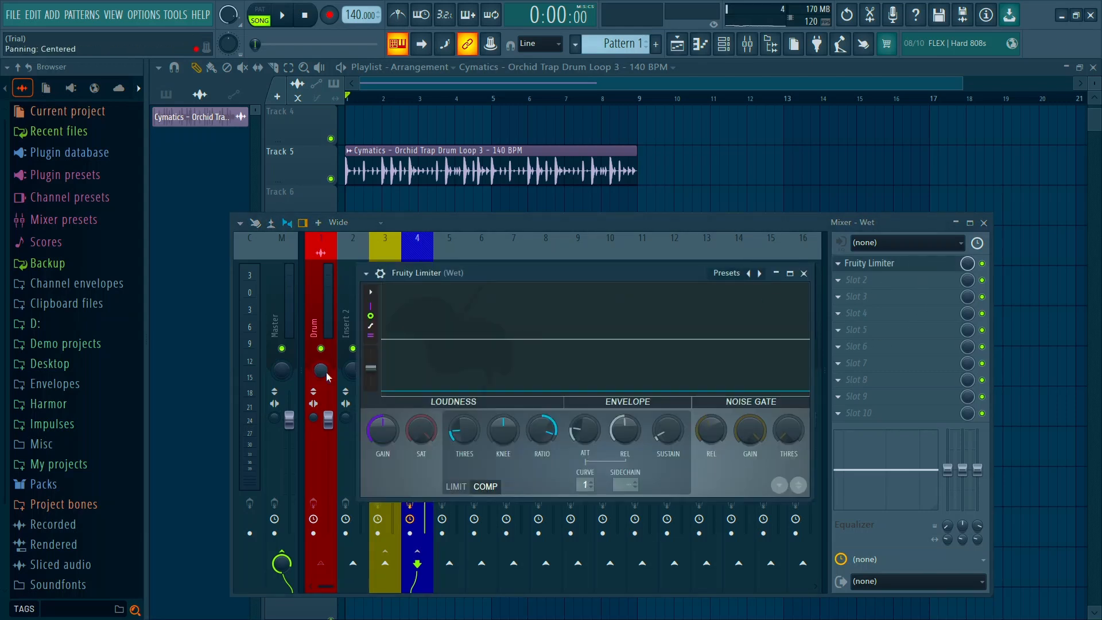
click(806, 274)
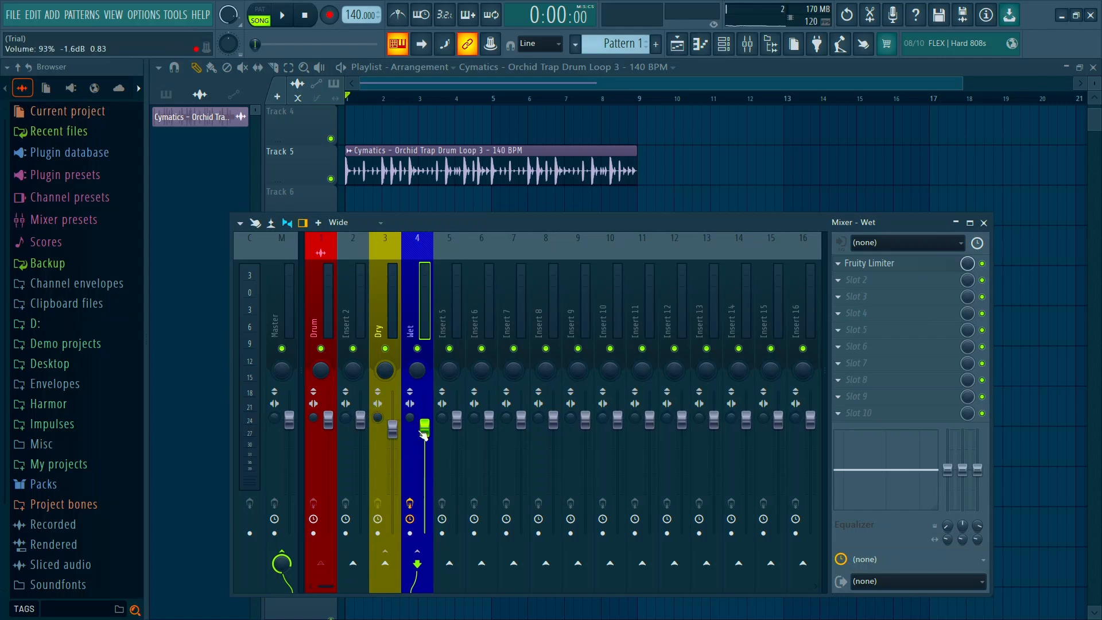
drag(394, 437, 395, 437)
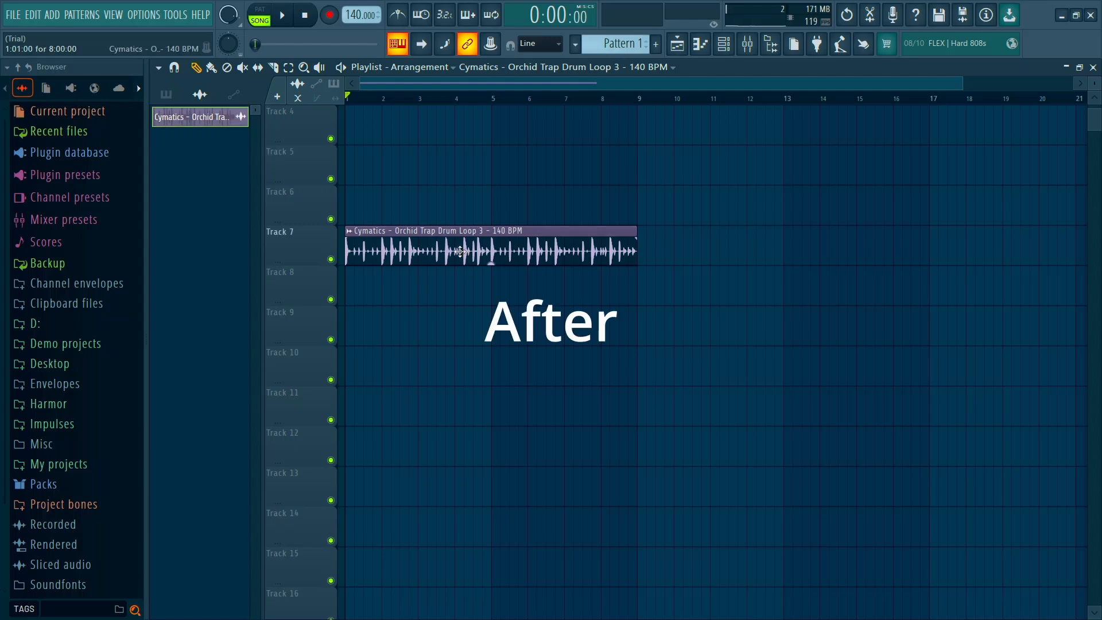
Play the parallel-compressed drum loop from the start, stop it, and hide the mixer
key(space)
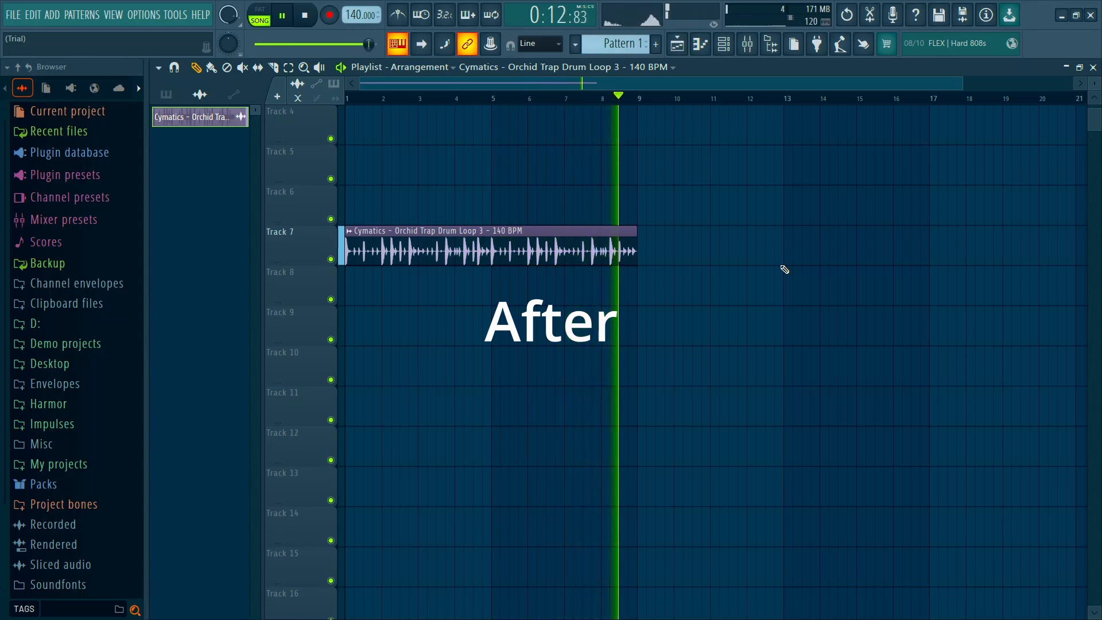
key(space)
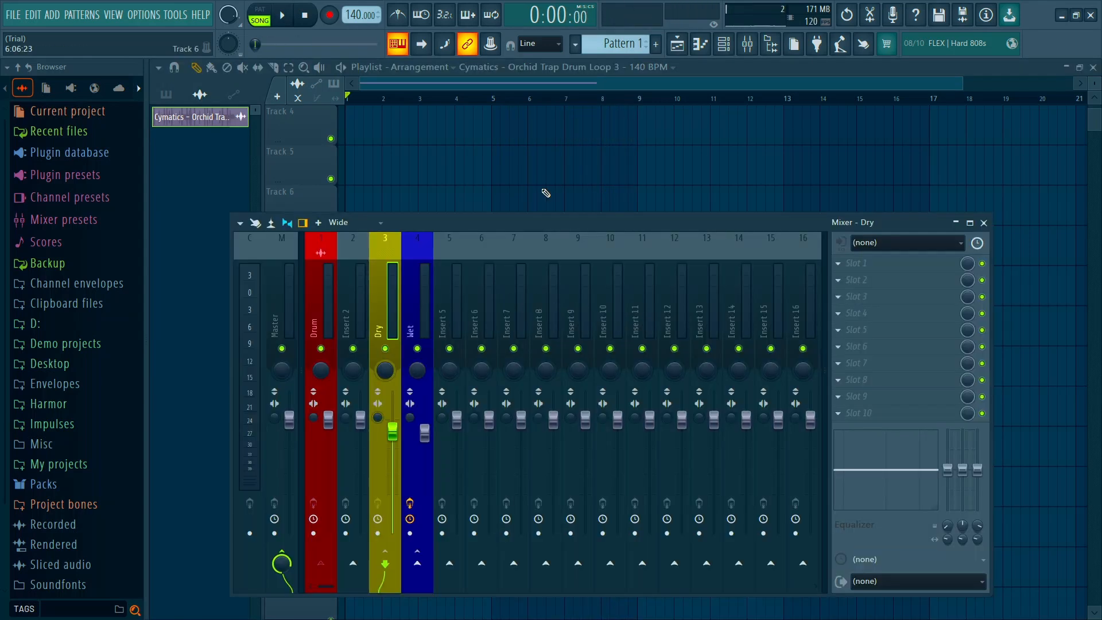
key(F9)
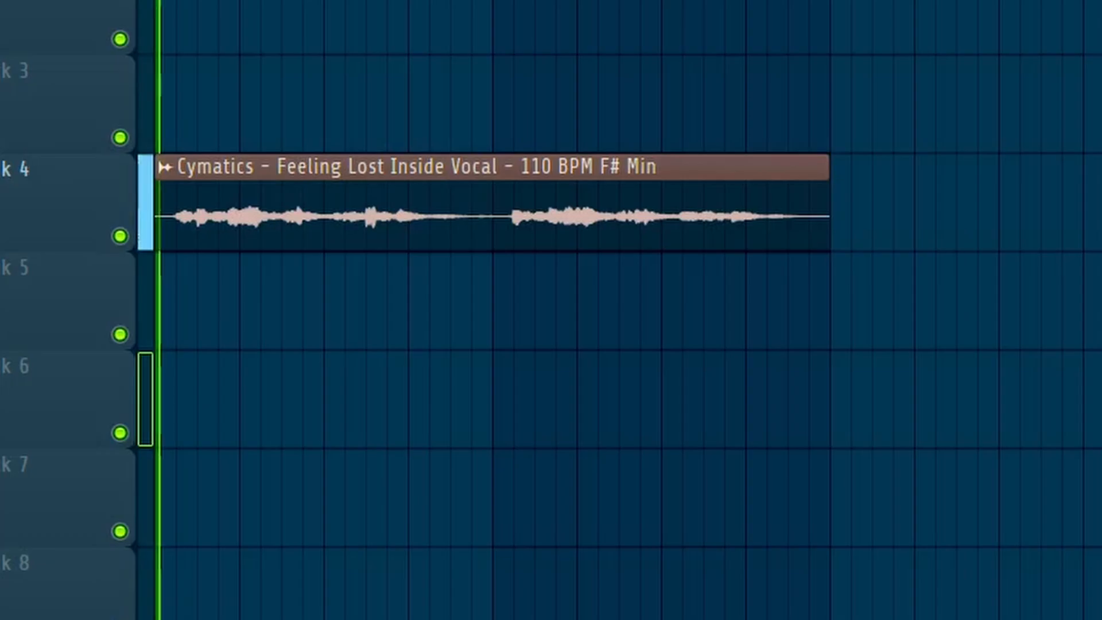
Audition the "Feeling Lost Inside Vocal" clip on Track 4, opening and closing its channel settings before replaying it from the start
key(space)
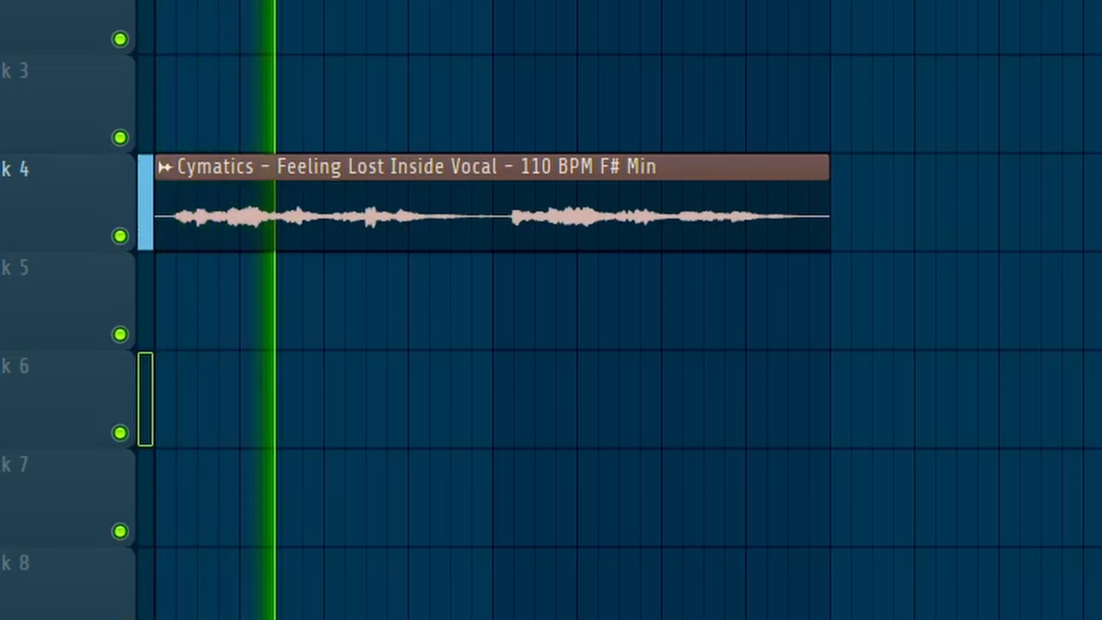
double_click(763, 164)
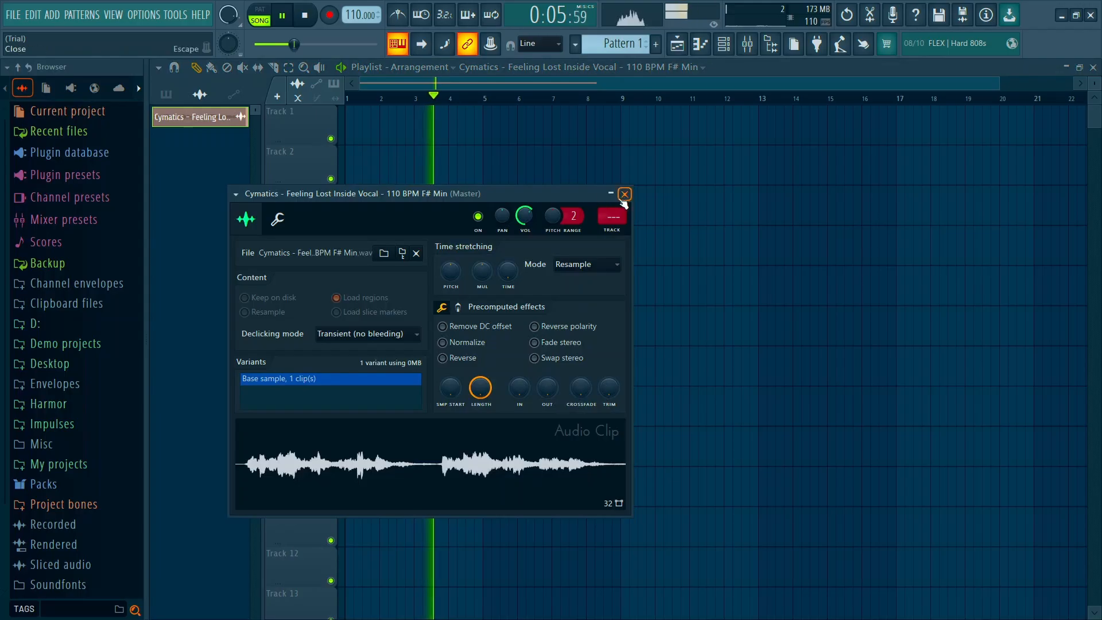
click(624, 195)
key(space)
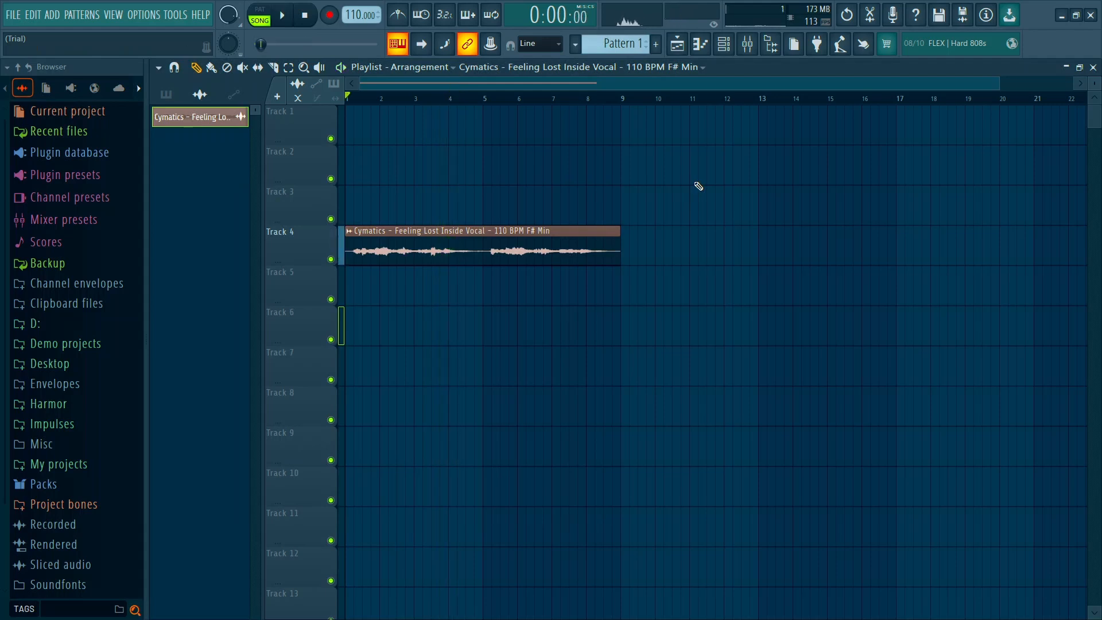
key(space)
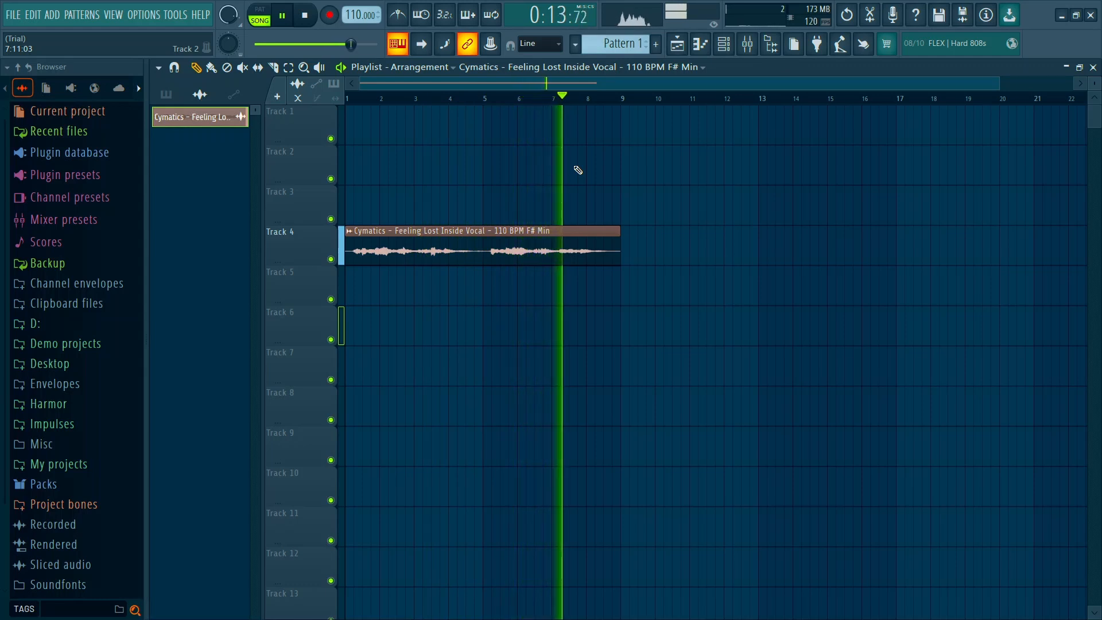
Stop playback, then audition the vocal clip's phrases around bars 3 and 5 and stop again
key(space)
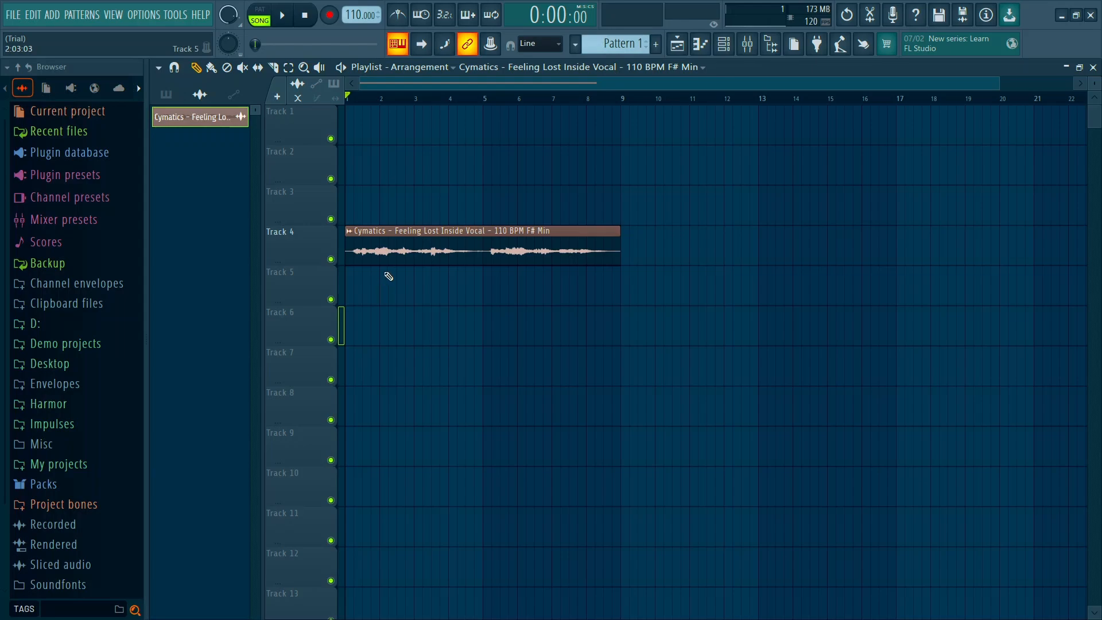
scroll(388, 276, up, 3)
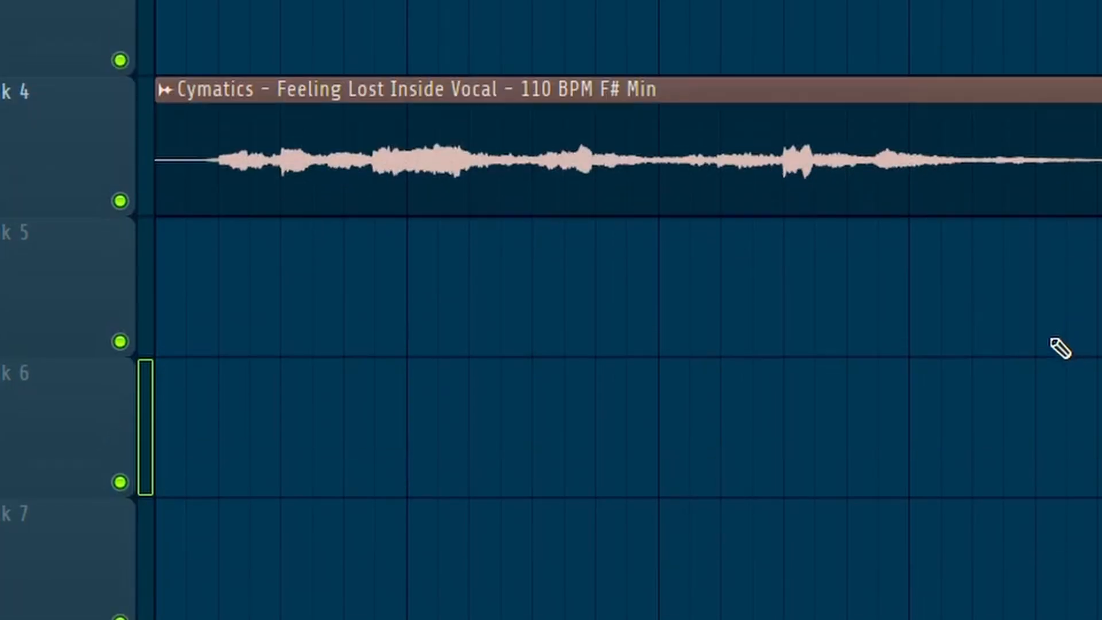
scroll(1045, 347, up, 8)
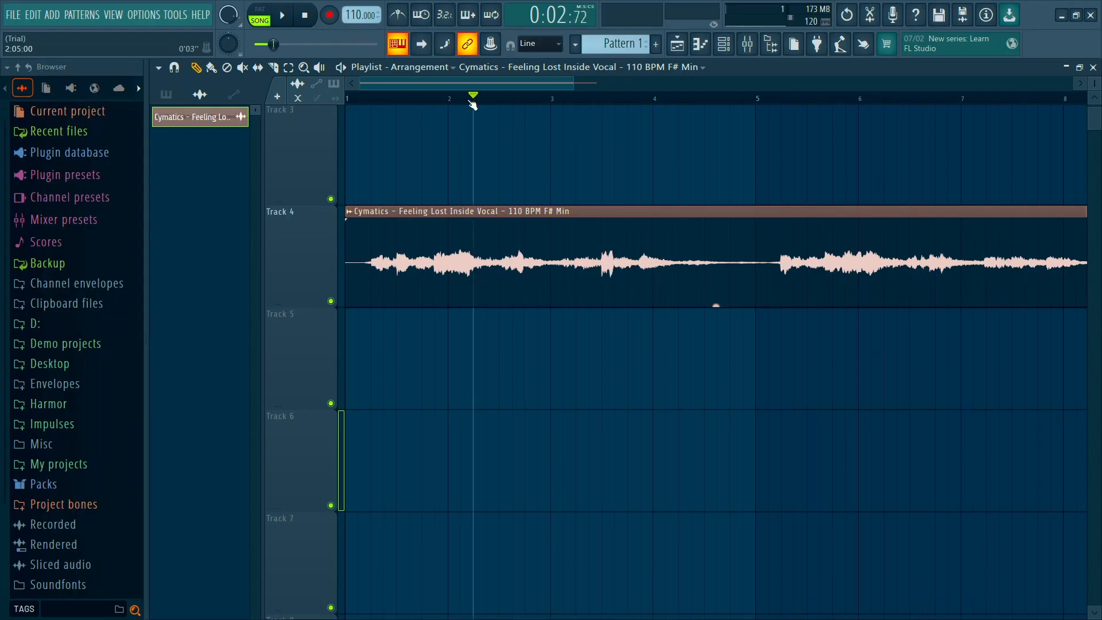
mouse_move(474, 108)
mouse_down()
mouse_move(602, 121)
mouse_move(580, 121)
mouse_up()
key(space)
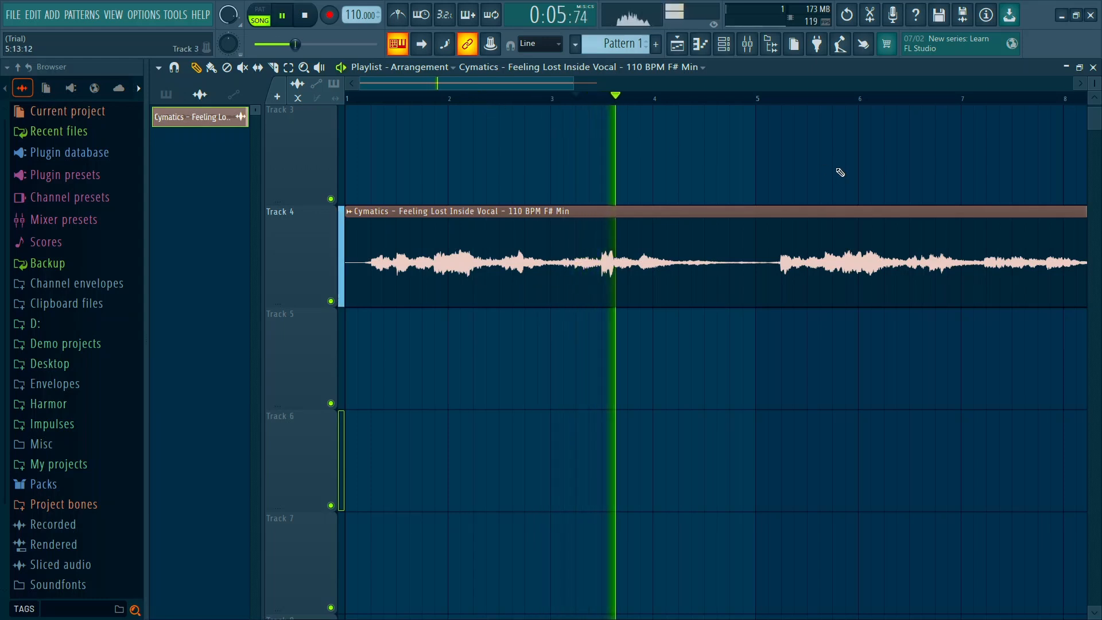
click(784, 102)
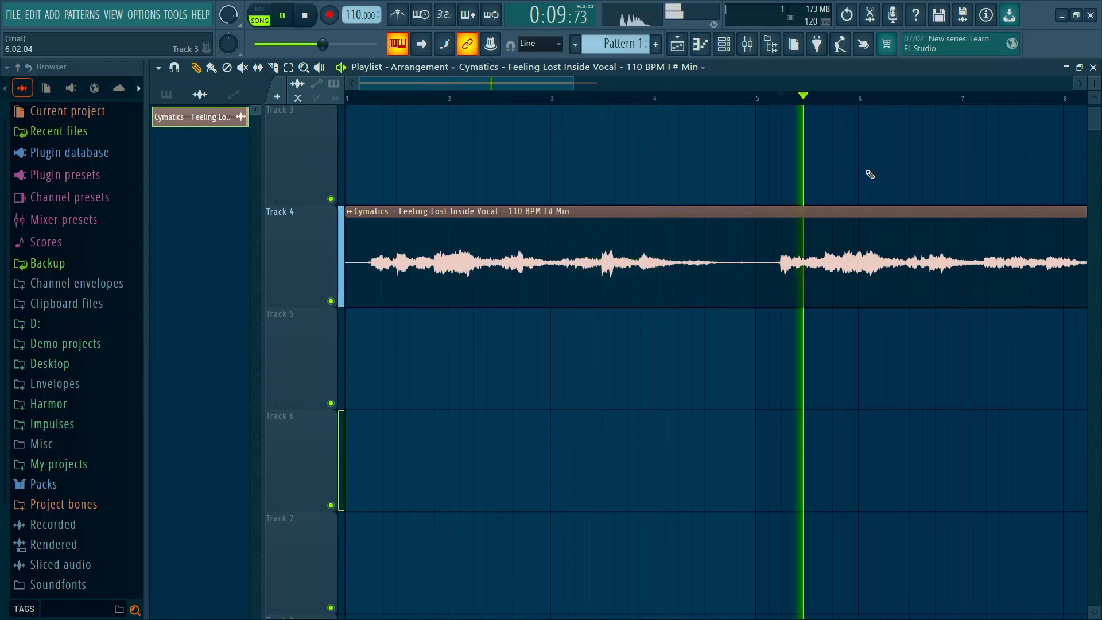
click(758, 101)
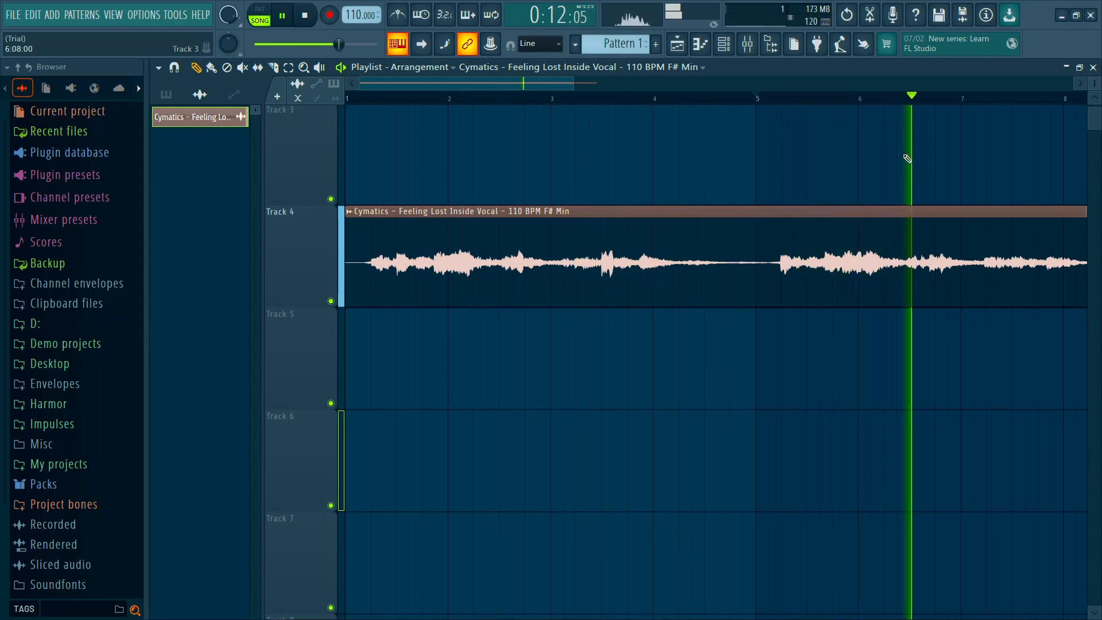
key(space)
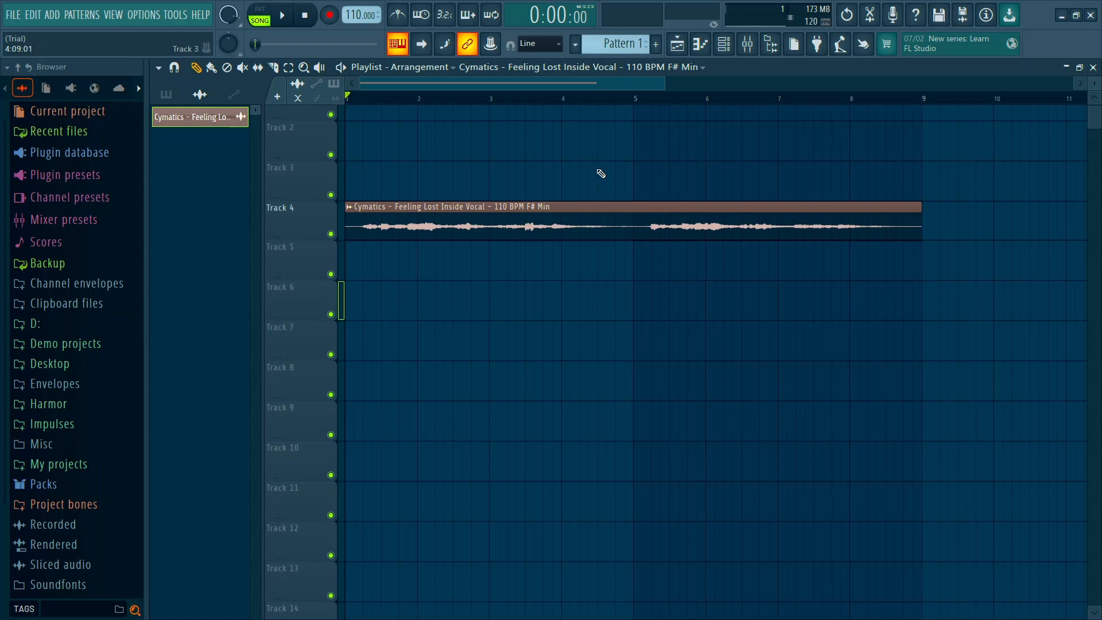
Show the mixer during playback, reposition it above the playlist, stop, and route the vocal clip's channel to Insert 1
scroll(599, 179, down, 2)
key(space)
key(F9)
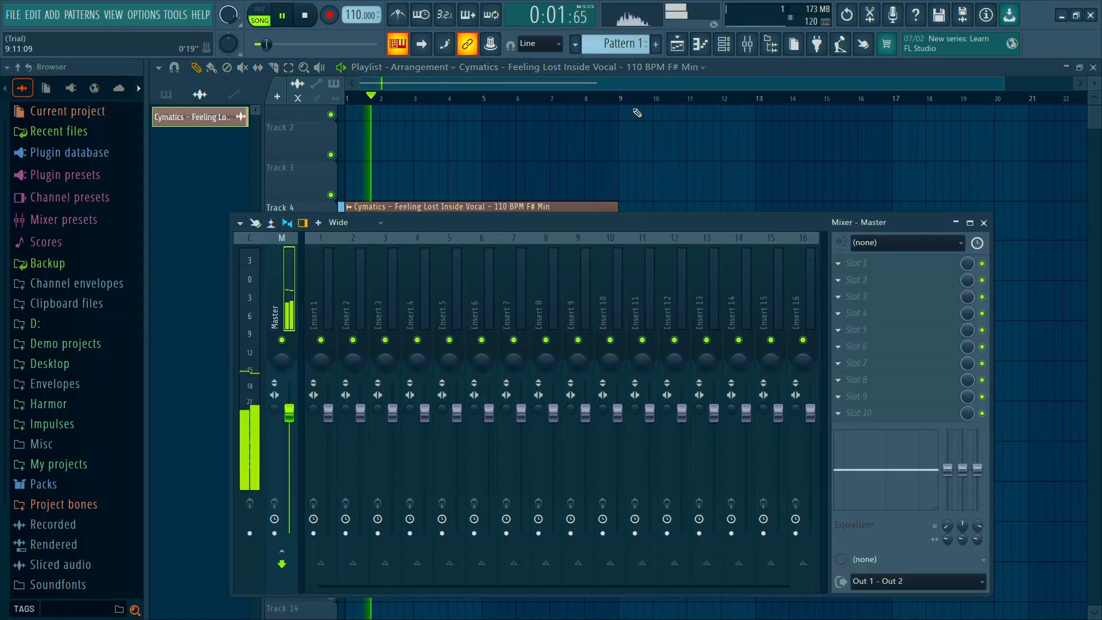
drag(622, 230, 622, 194)
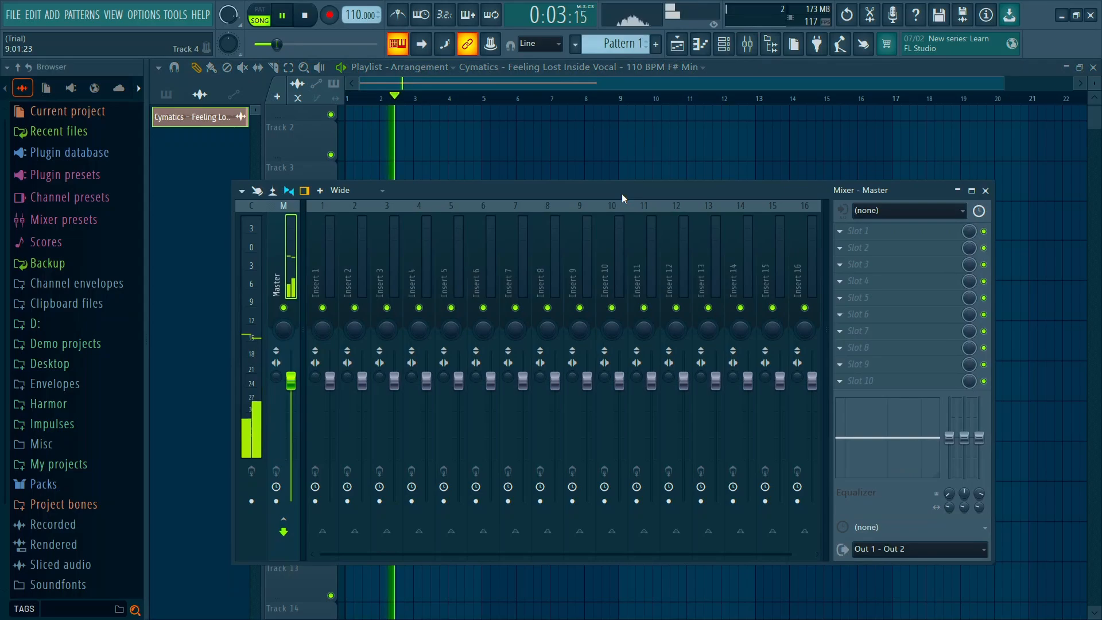
key(space)
click(323, 248)
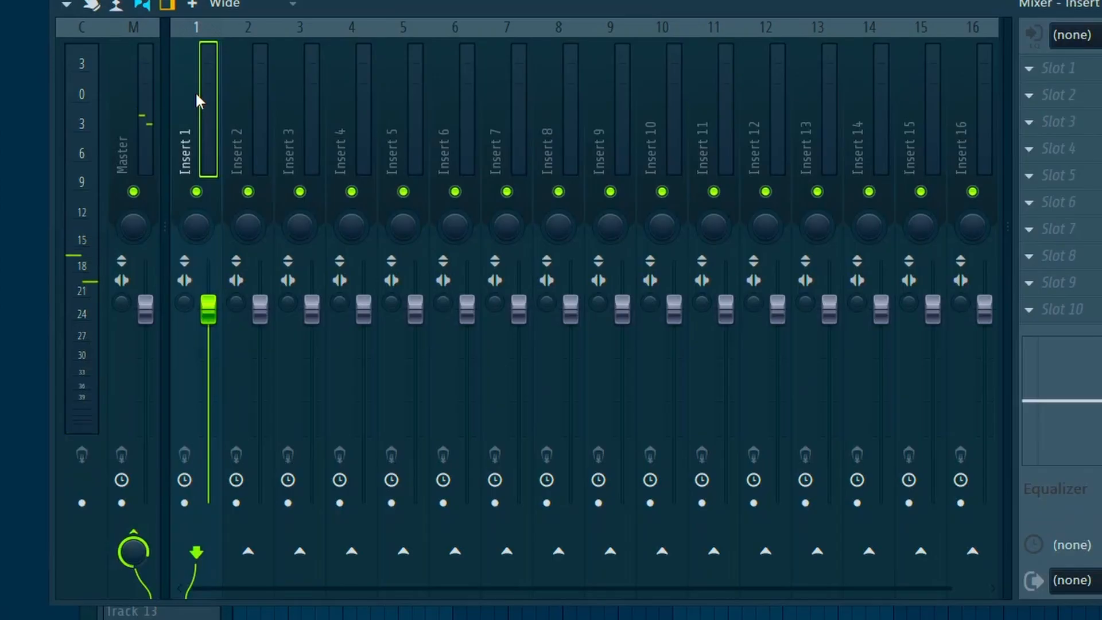
key(ctrl+l)
Rename mixer Insert 1 as "Vocal" and color it red
right_click(201, 120)
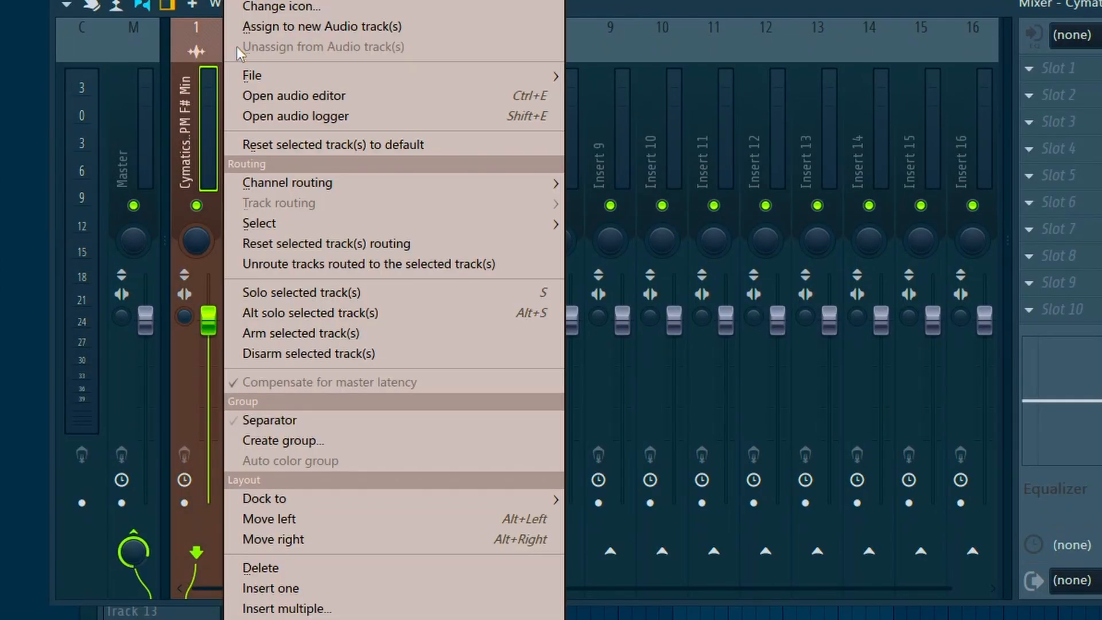
click(276, 0)
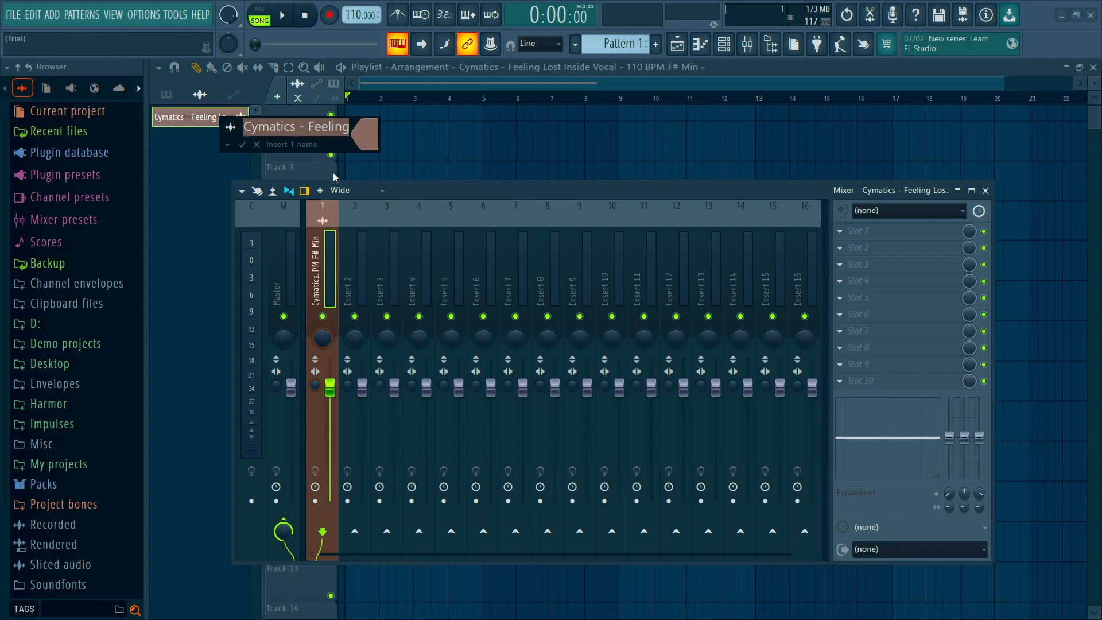
text(Vocal)
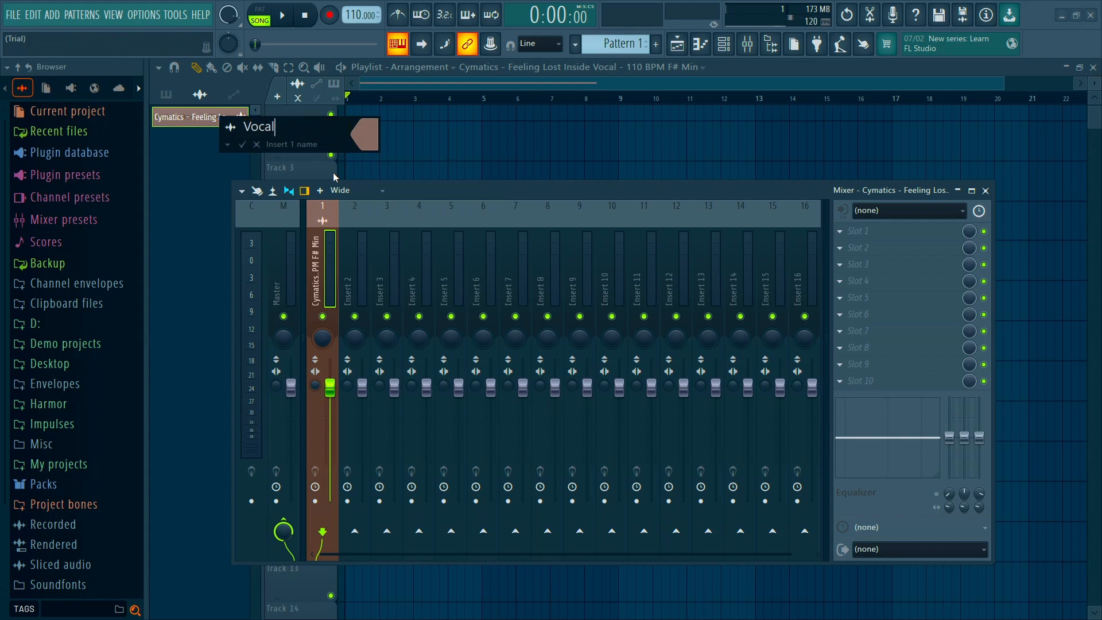
click(370, 140)
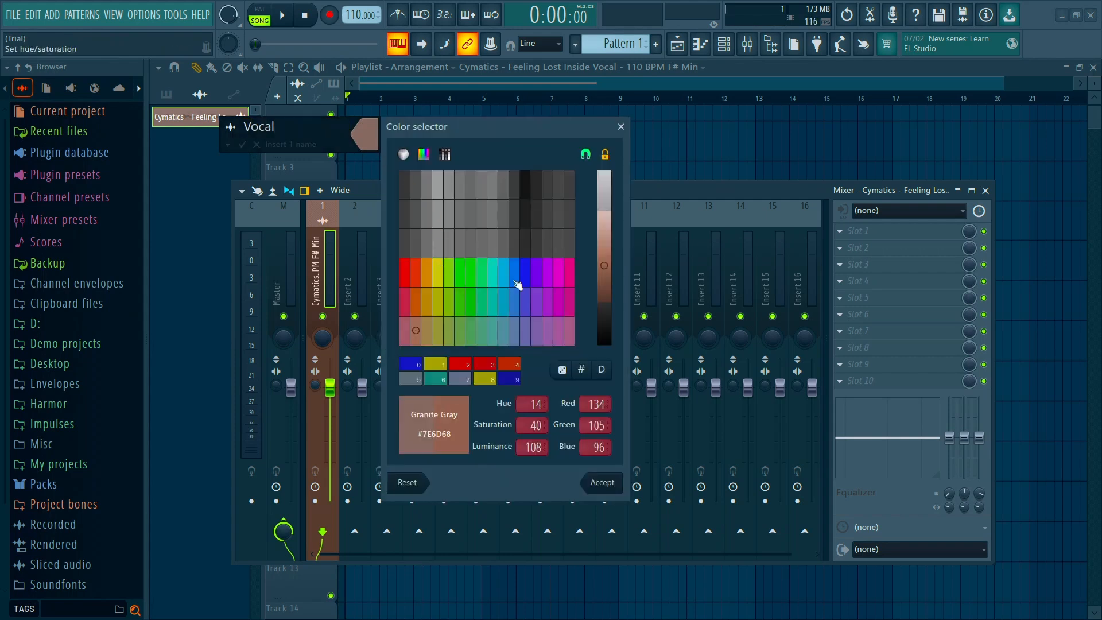
click(403, 284)
click(591, 484)
key(Return)
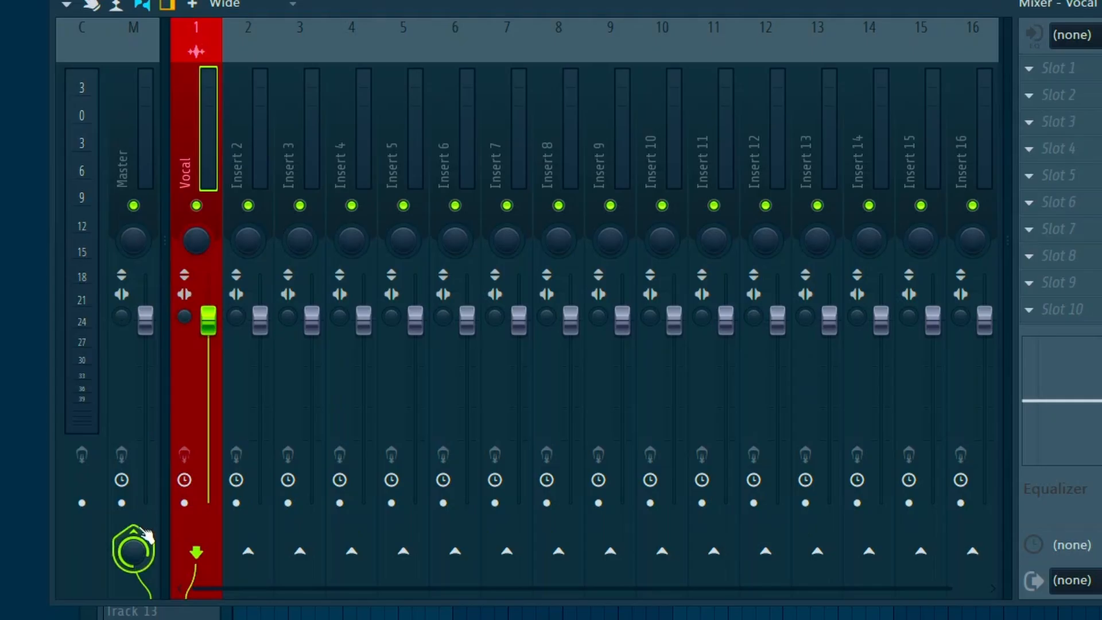
Disconnect the Vocal track from the Master and check the routing with a short playback
click(143, 531)
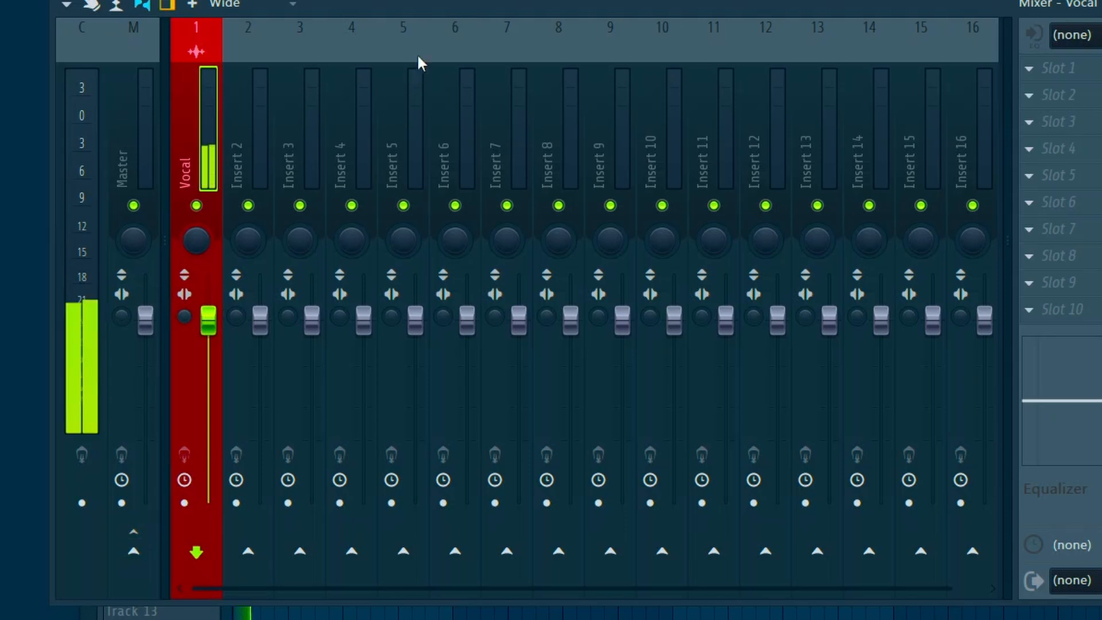
key(space)
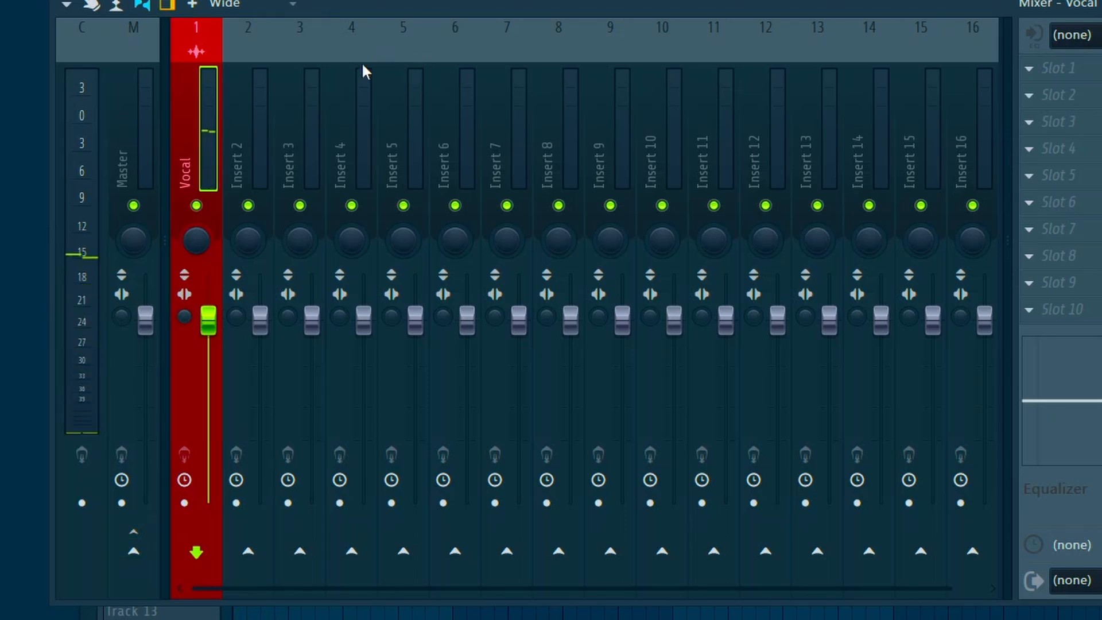
Rename mixer Insert 3 as "Dry" and color it yellow
right_click(297, 72)
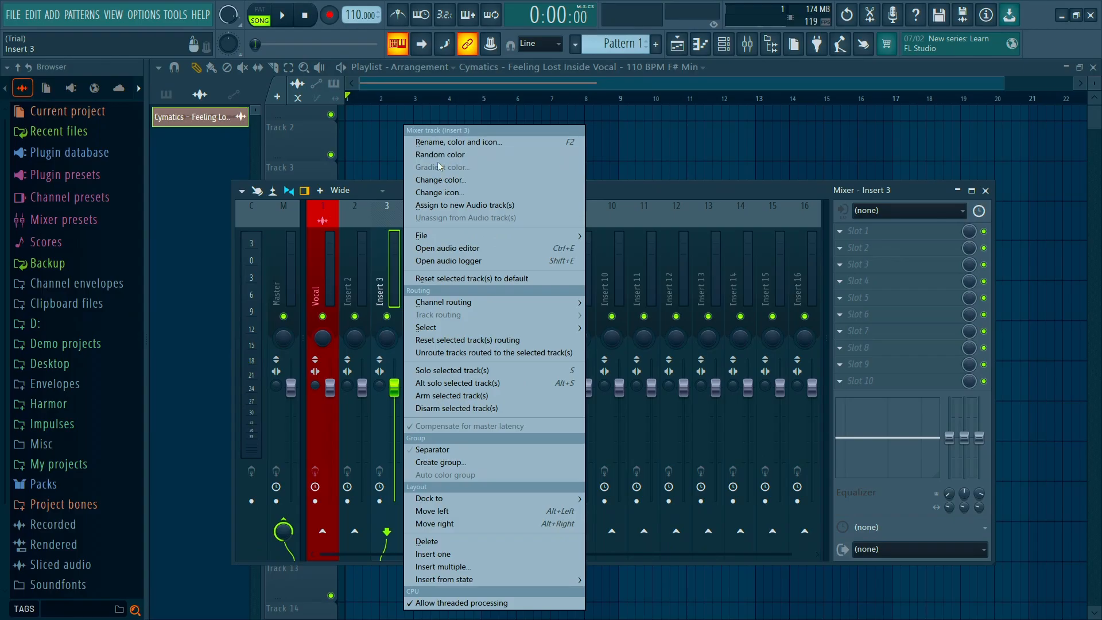
click(440, 145)
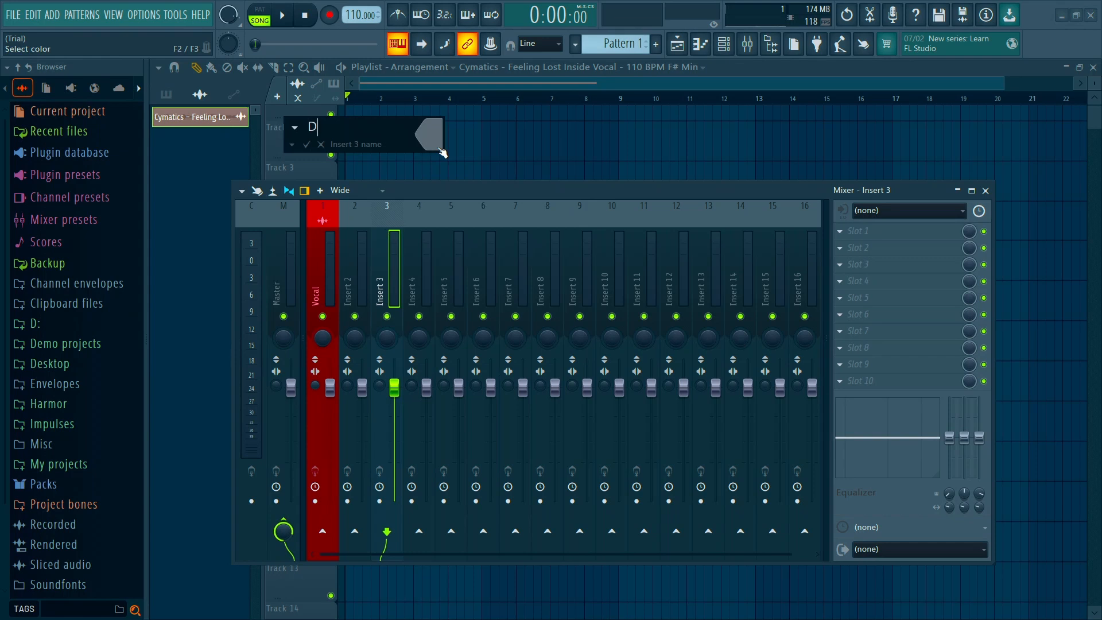
click(441, 151)
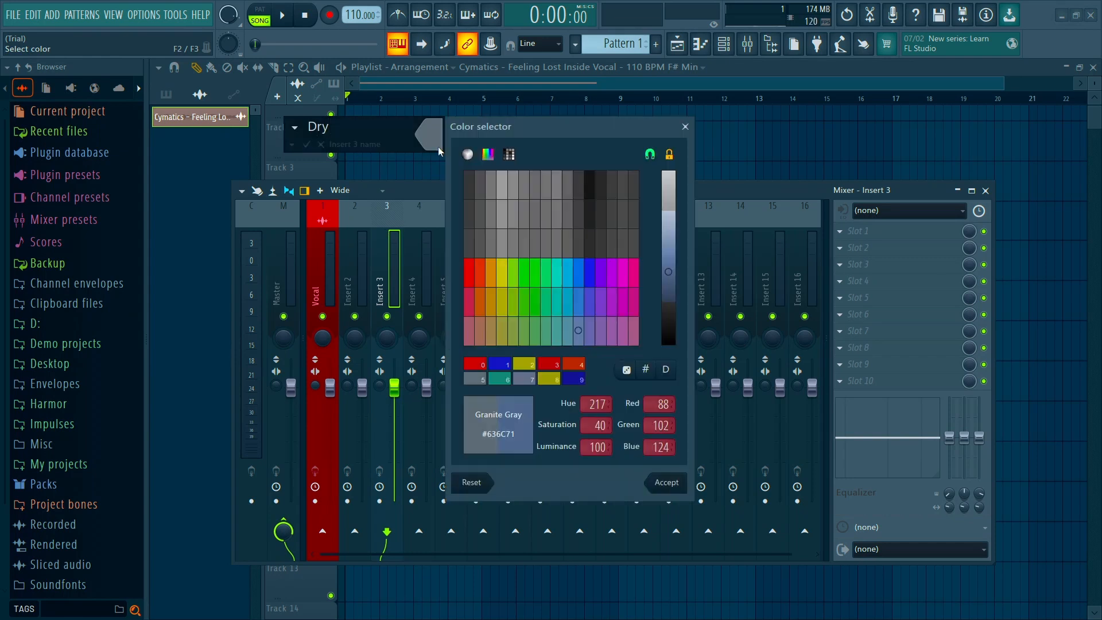
click(503, 274)
click(667, 483)
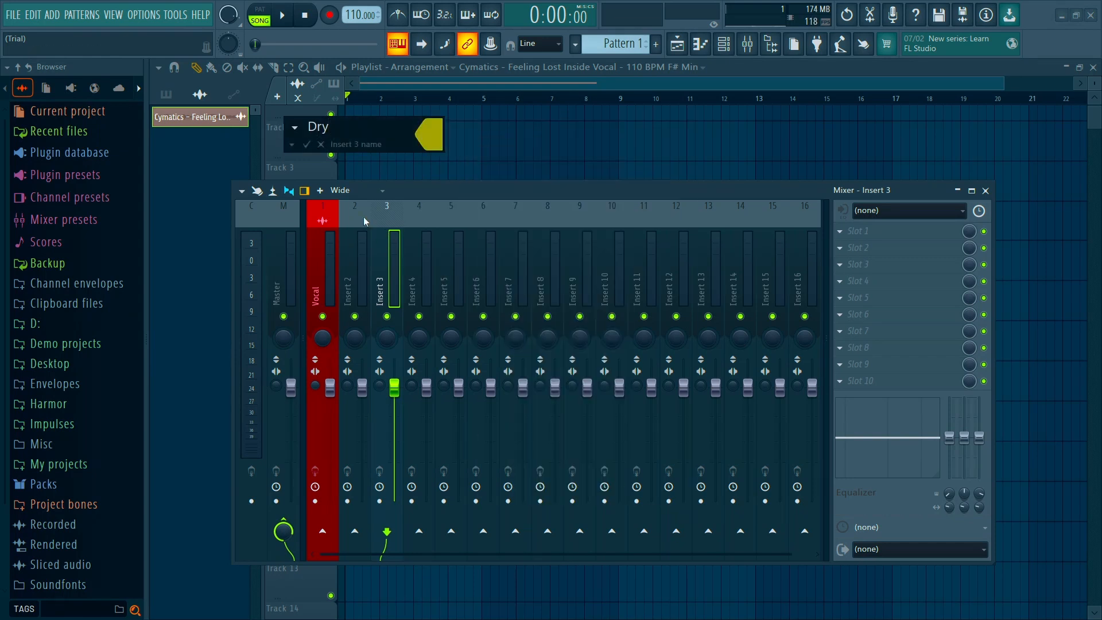
click(307, 144)
Rename mixer Insert 4 as "Wet" and color it blue
right_click(420, 266)
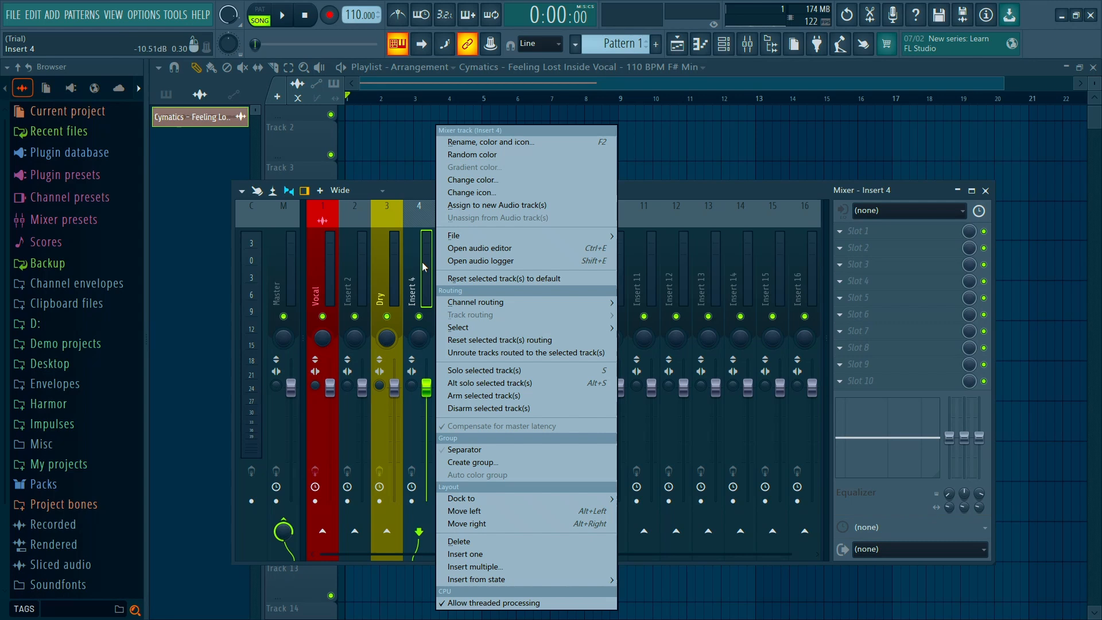
click(468, 144)
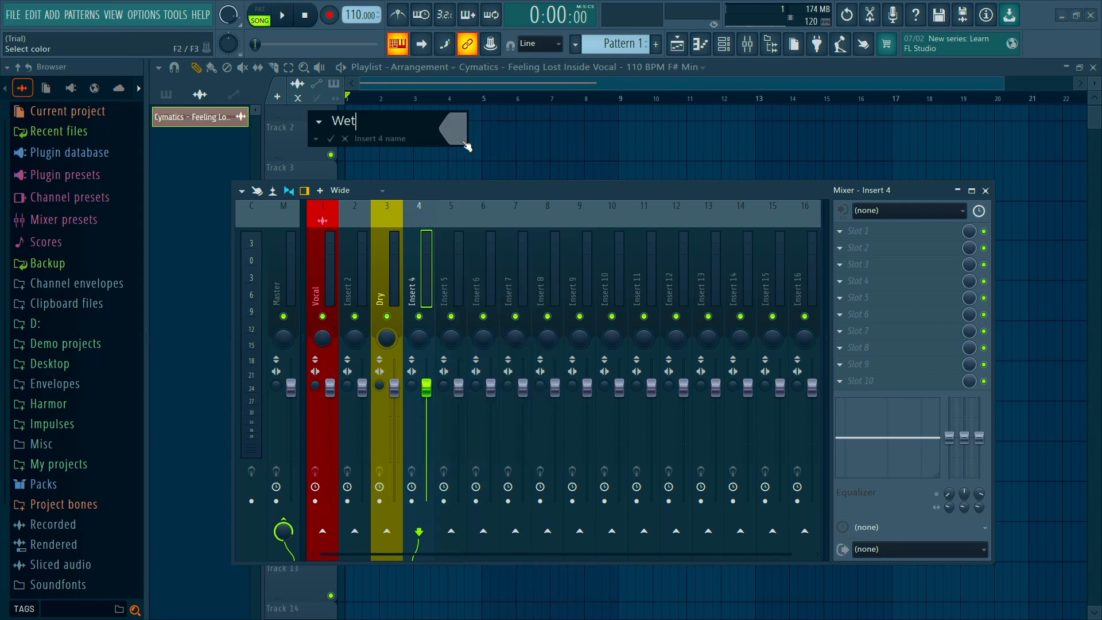
click(468, 147)
click(613, 275)
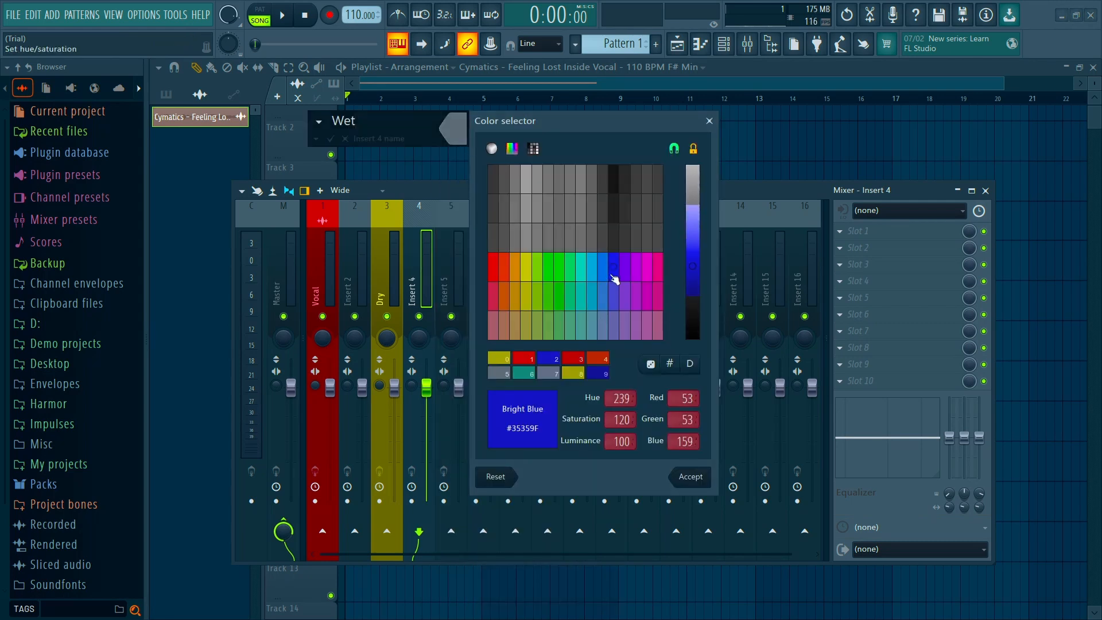
click(690, 478)
click(340, 145)
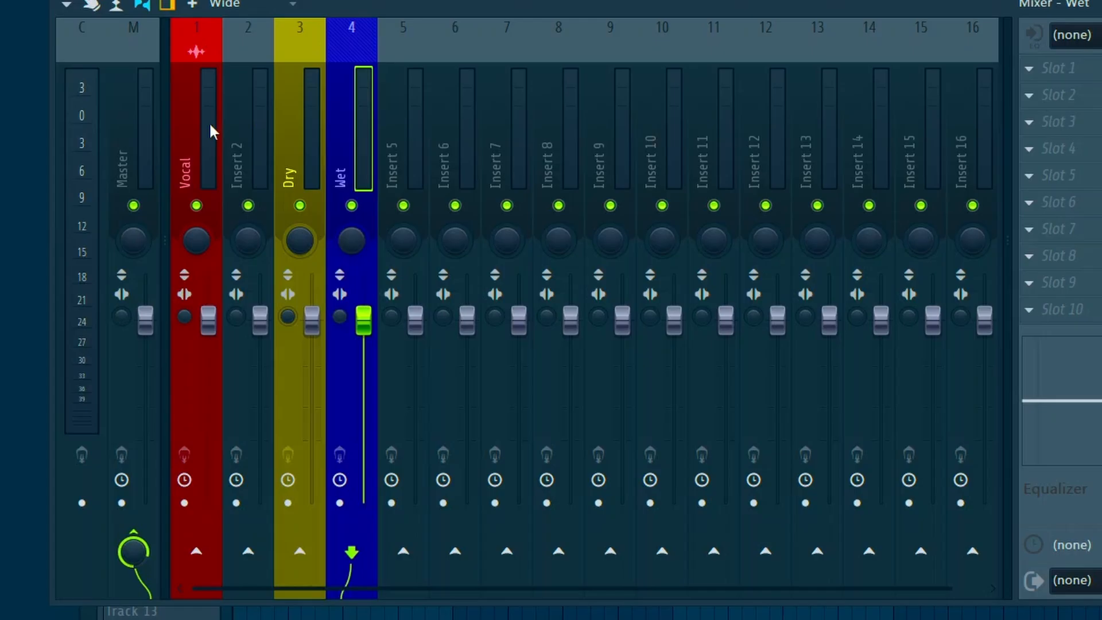
Route the Vocal track to both the Dry and Wet tracks
click(330, 265)
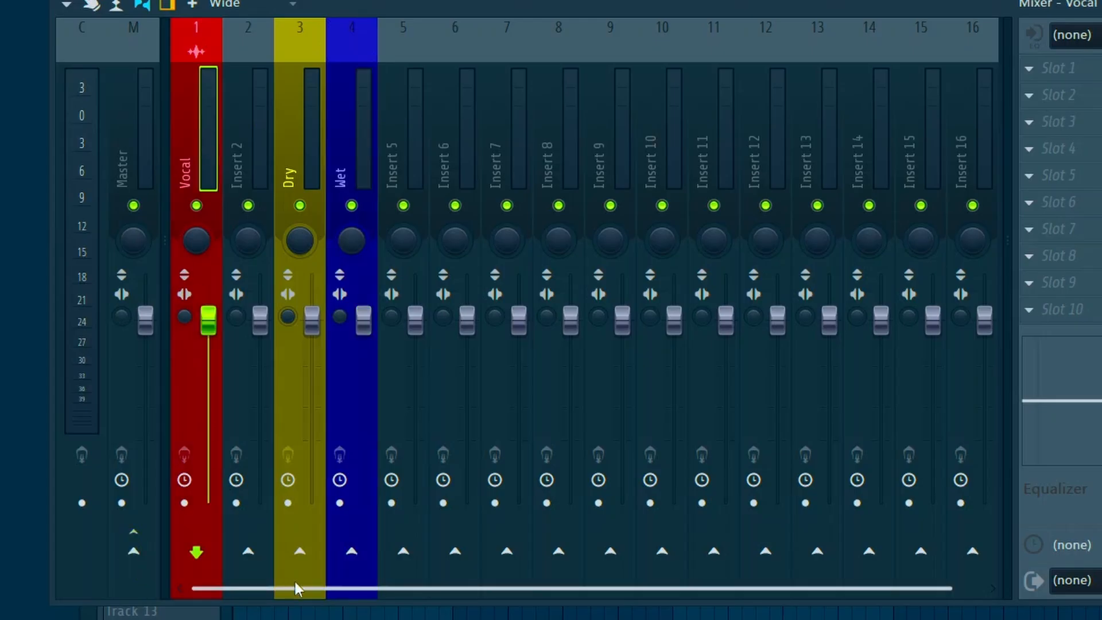
click(300, 551)
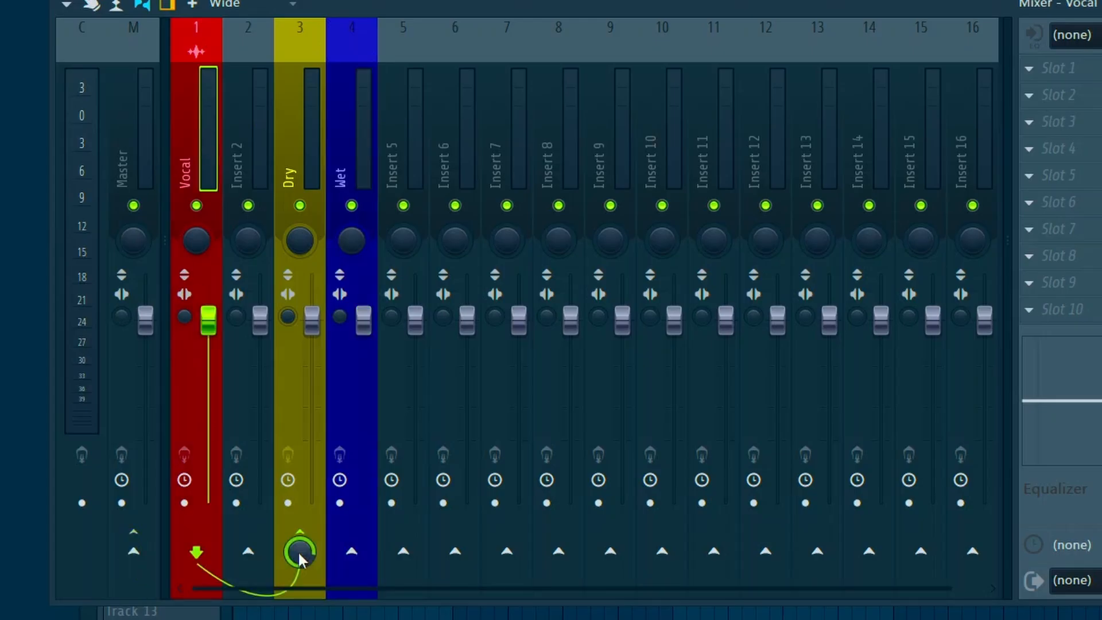
click(351, 552)
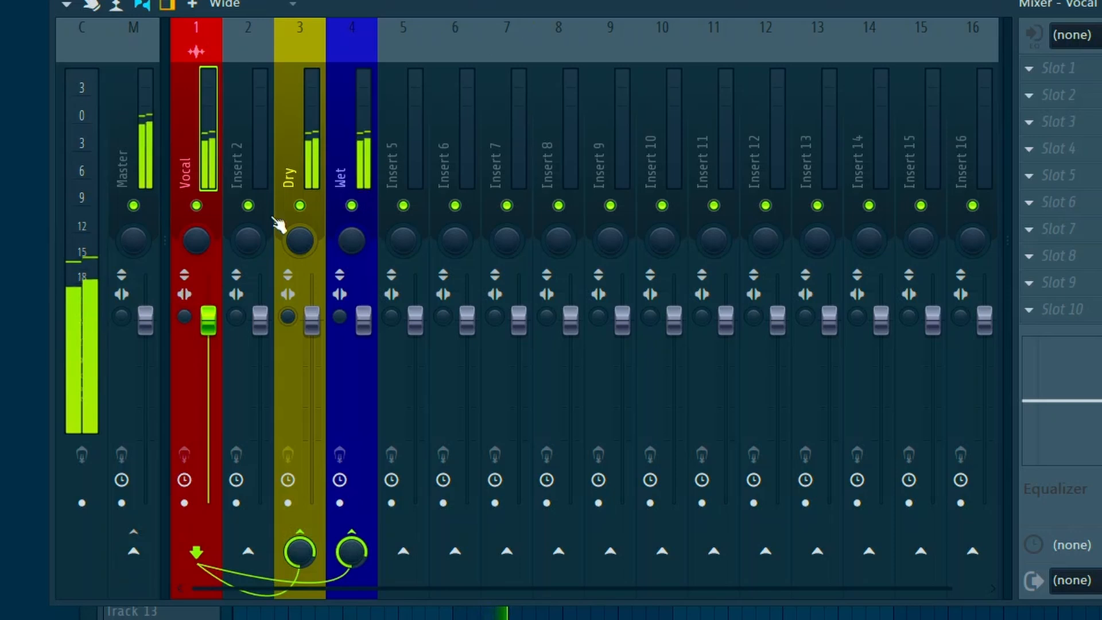
Mute and unmute the Dry track during playback to compare the level, leaving it muted
click(300, 205)
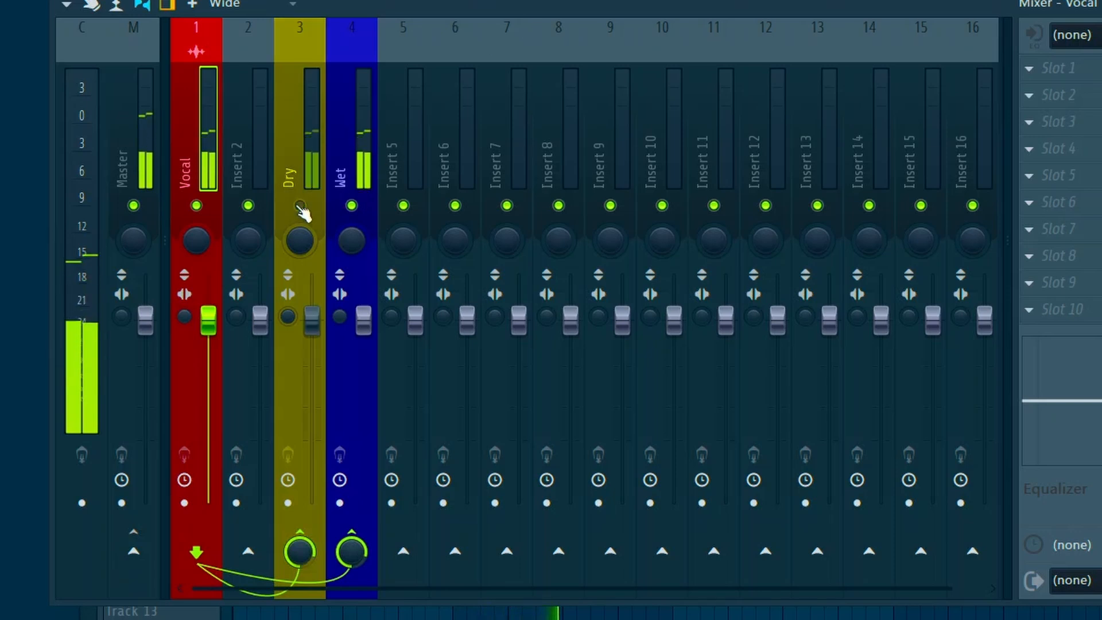
click(300, 206)
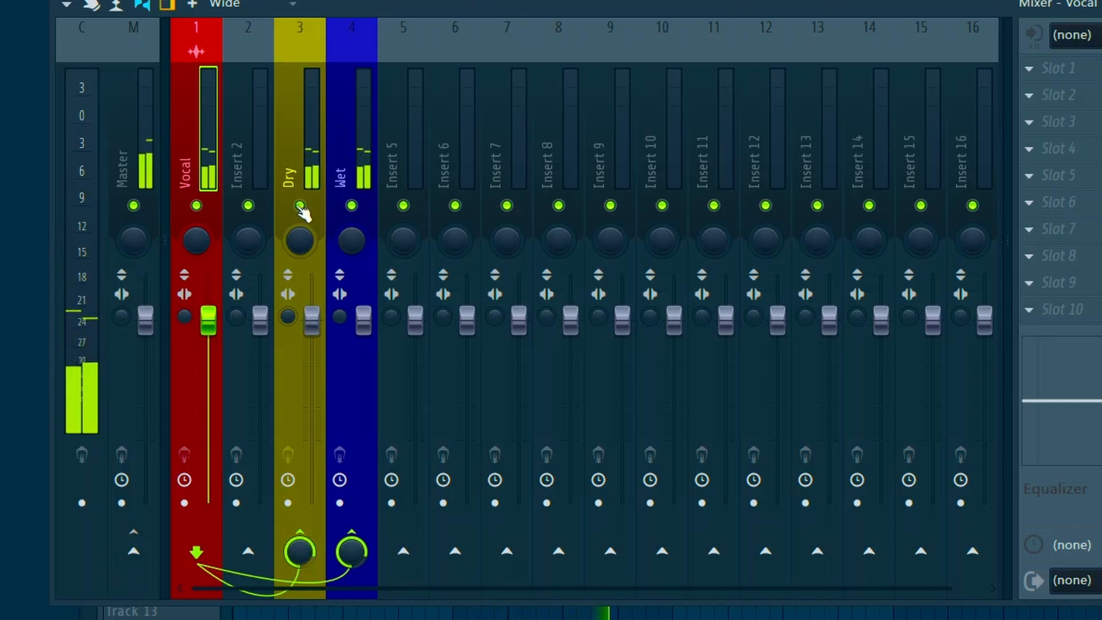
click(300, 205)
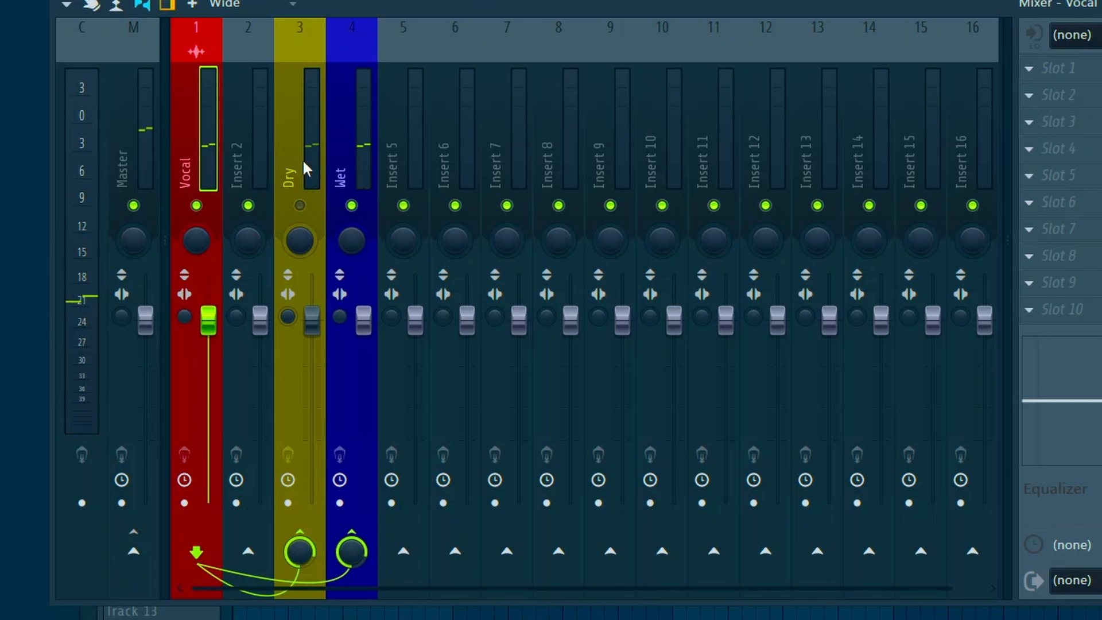
Load Fruity Limiter into the Wet track's first effect slot and hide the mixer
click(356, 163)
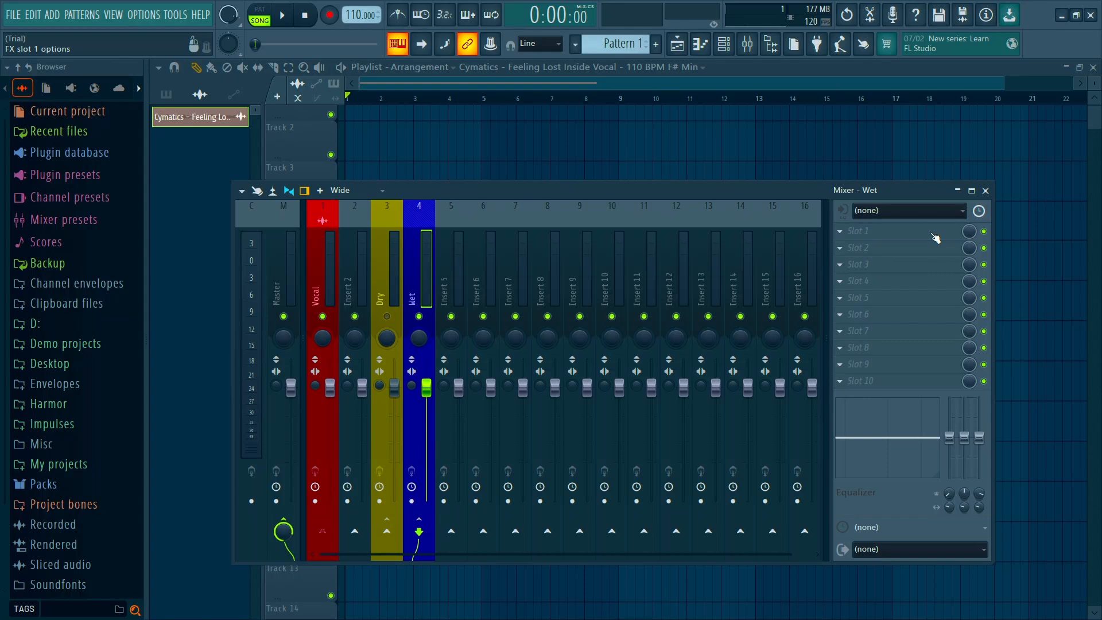
click(936, 237)
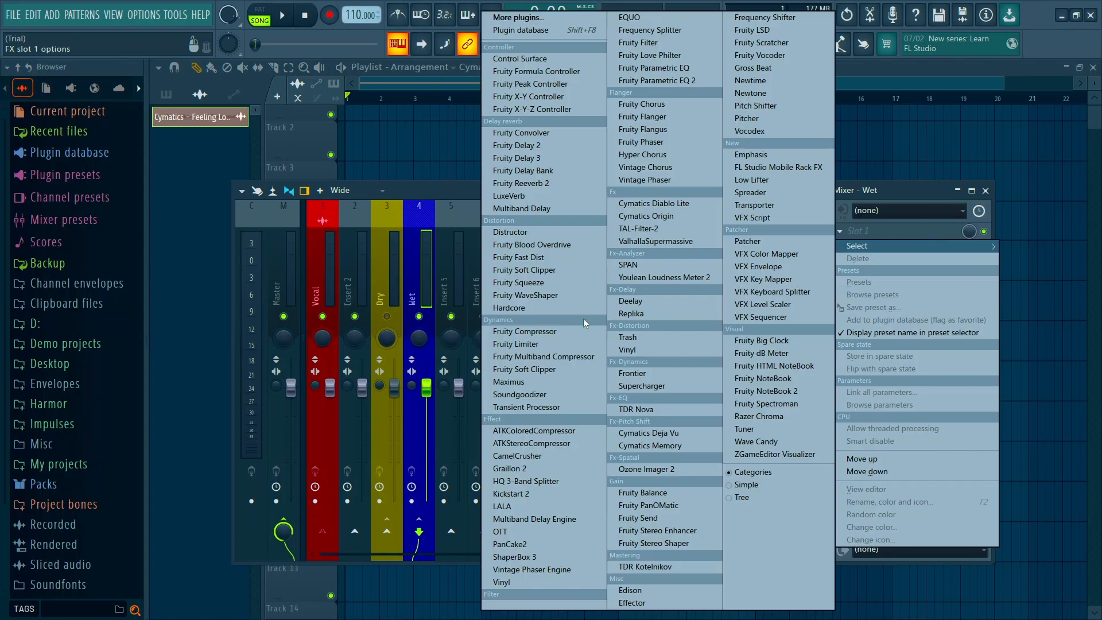
click(561, 343)
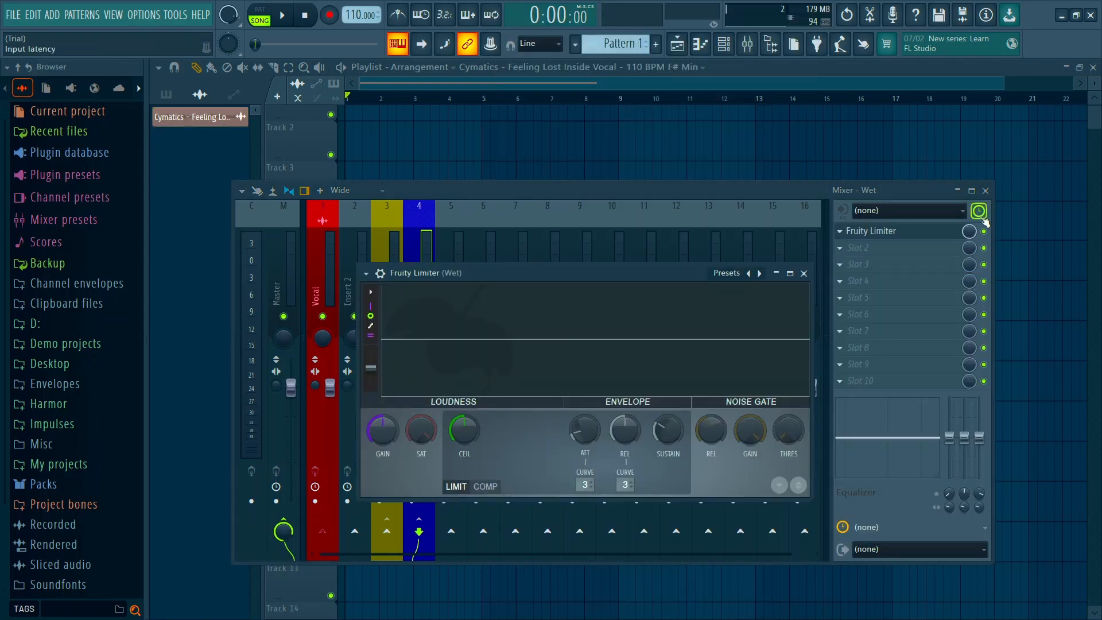
click(936, 247)
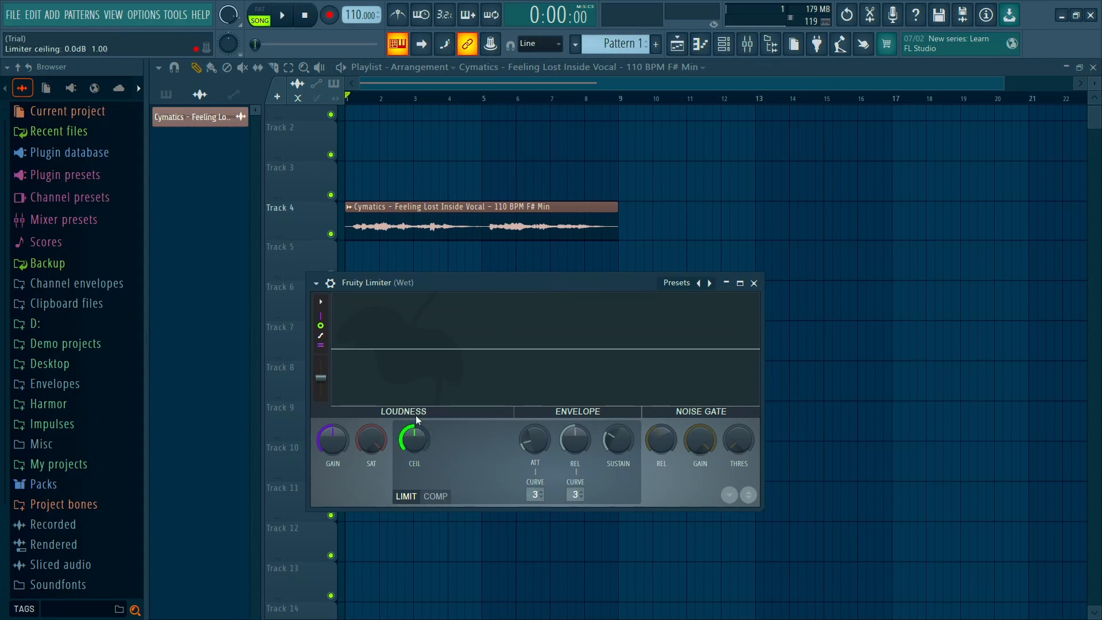
Switch the Wet track's Fruity Limiter to compressor mode and lower its threshold to just below the vocal's peaks during playback
drag(484, 287, 499, 309)
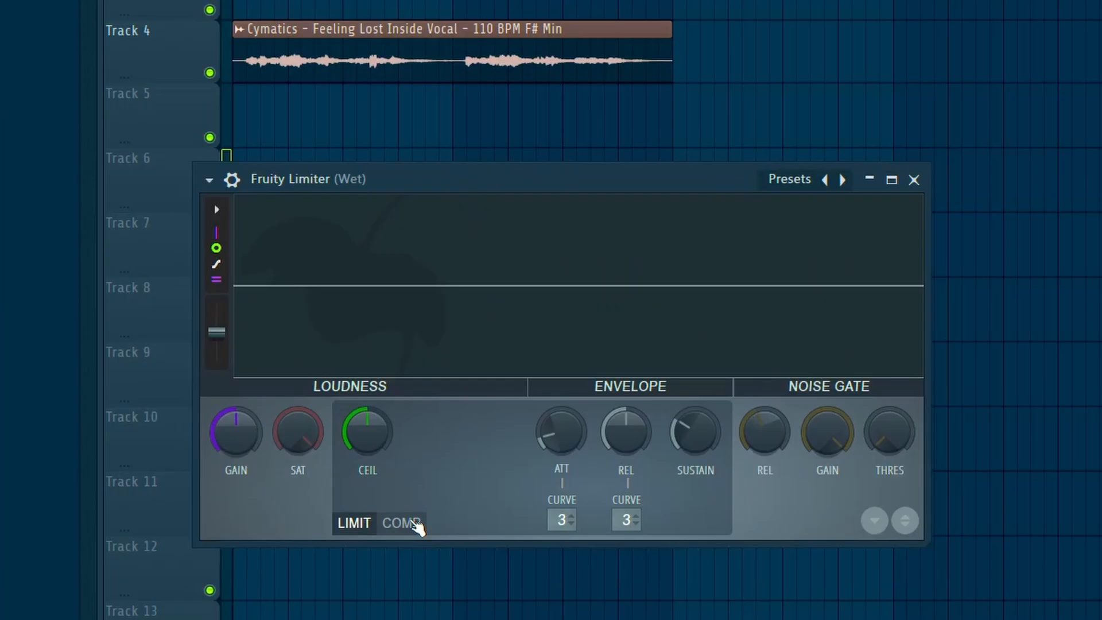
click(402, 523)
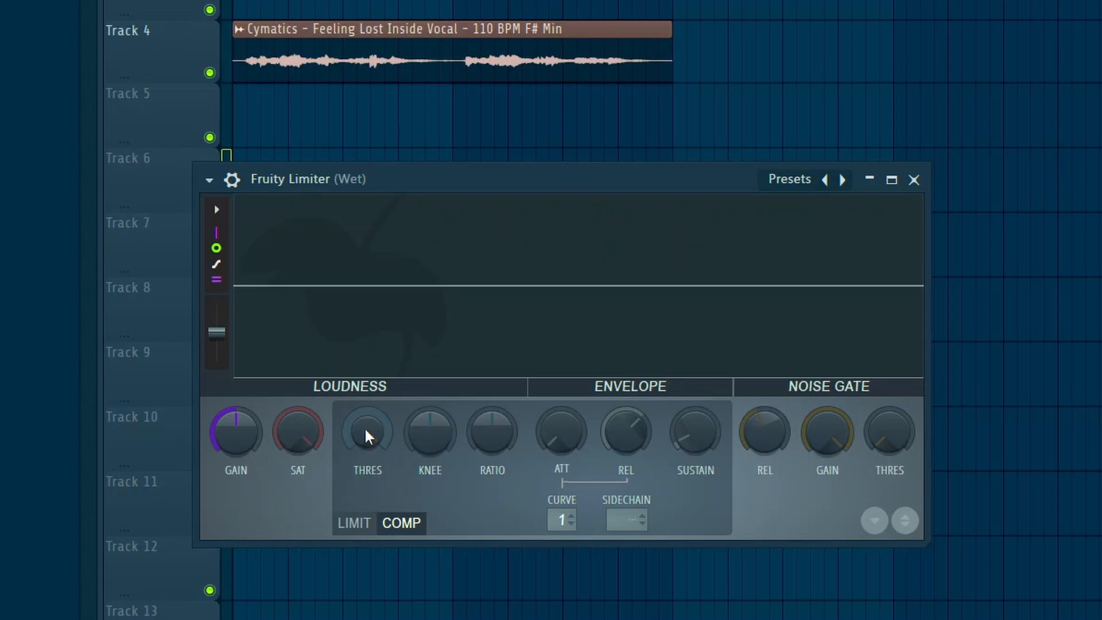
drag(368, 432, 368, 511)
key(space)
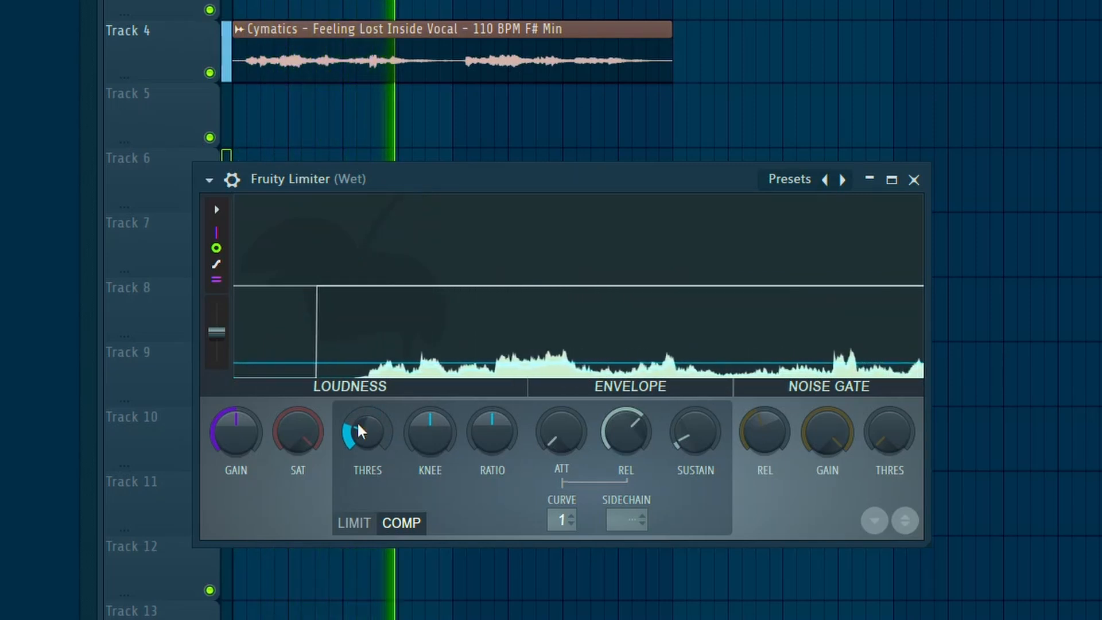
drag(358, 423, 357, 421)
scroll(377, 438, up, 4)
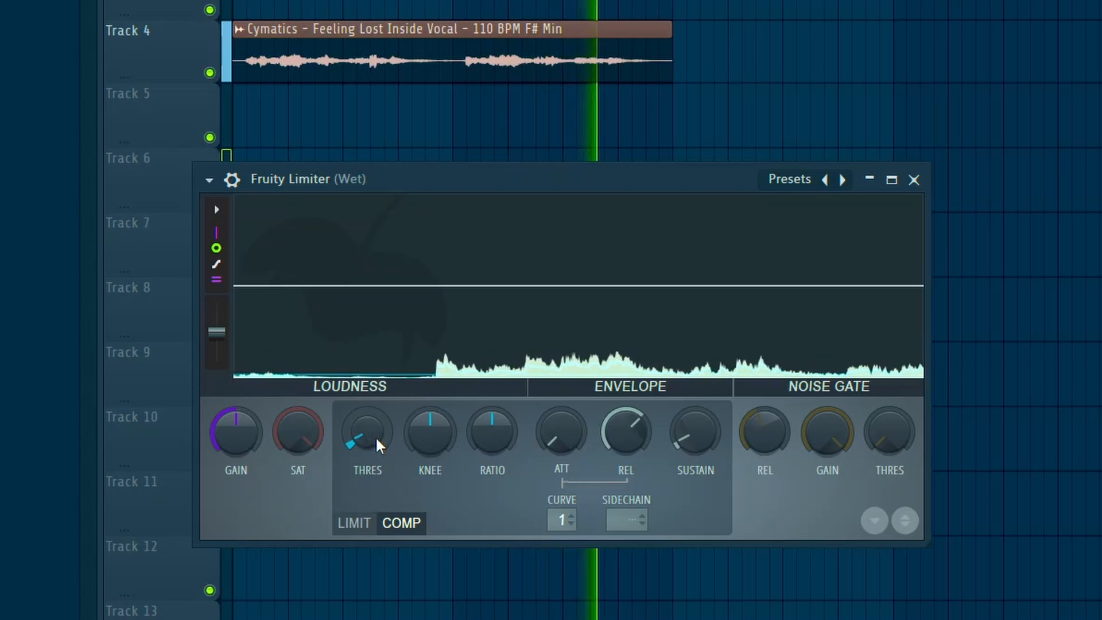
drag(377, 443, 376, 433)
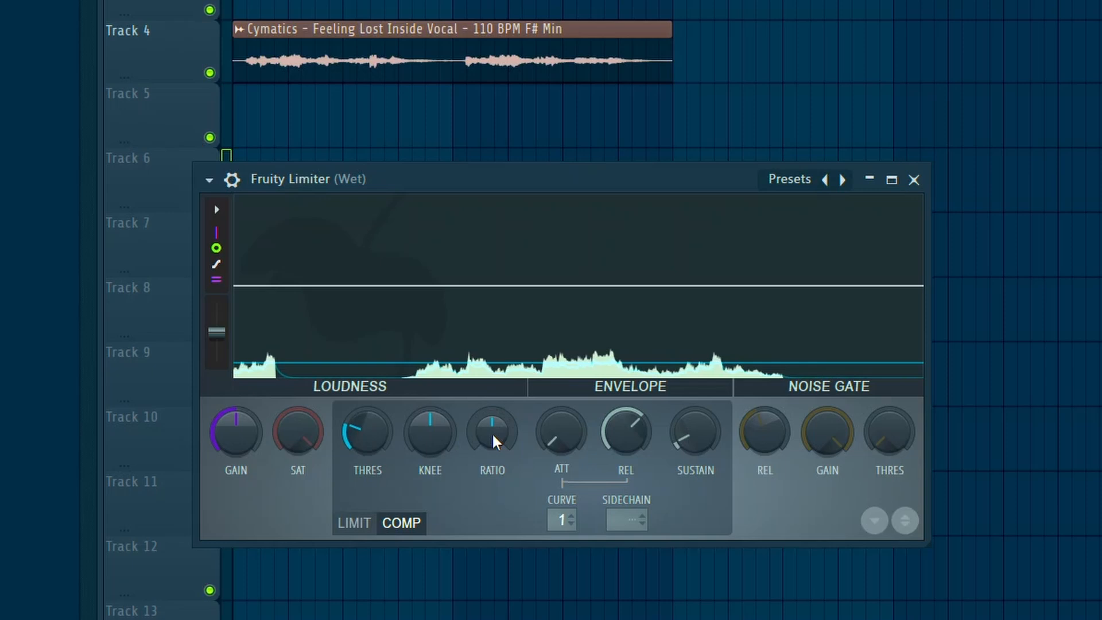
Raise the compressor's ratio well above its default and lengthen the attack slightly while playing the vocal
drag(491, 432, 491, 373)
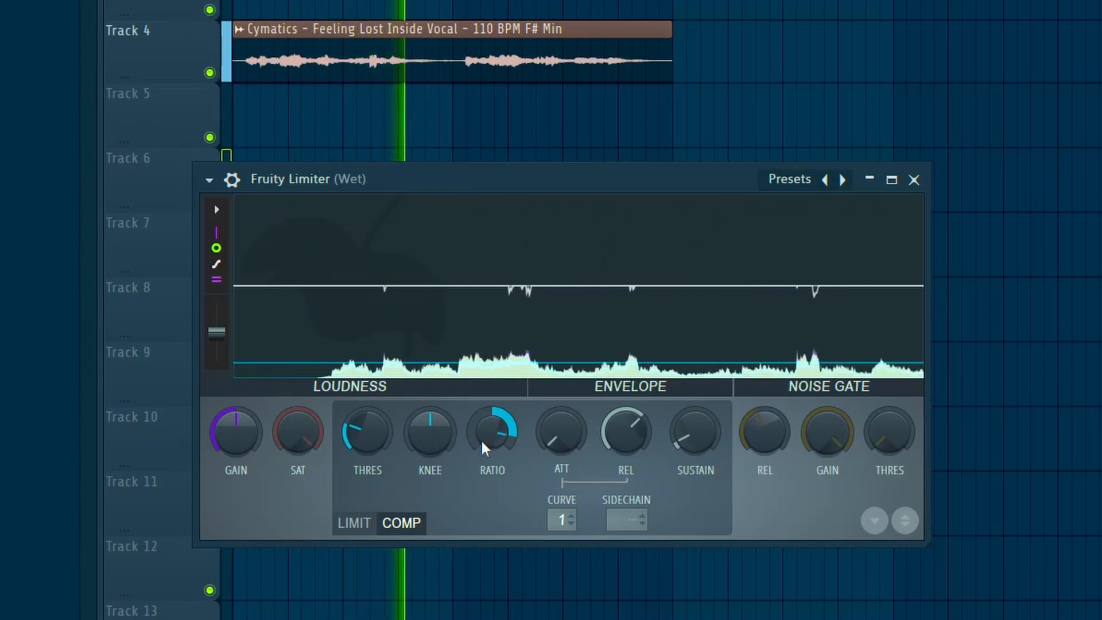
key(space)
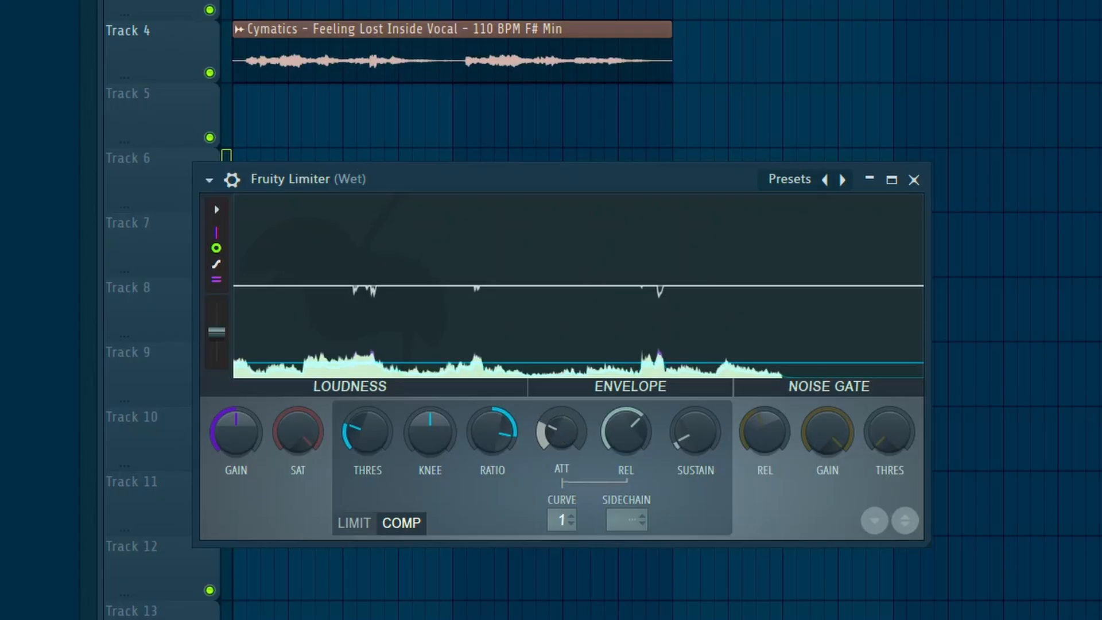
key(space)
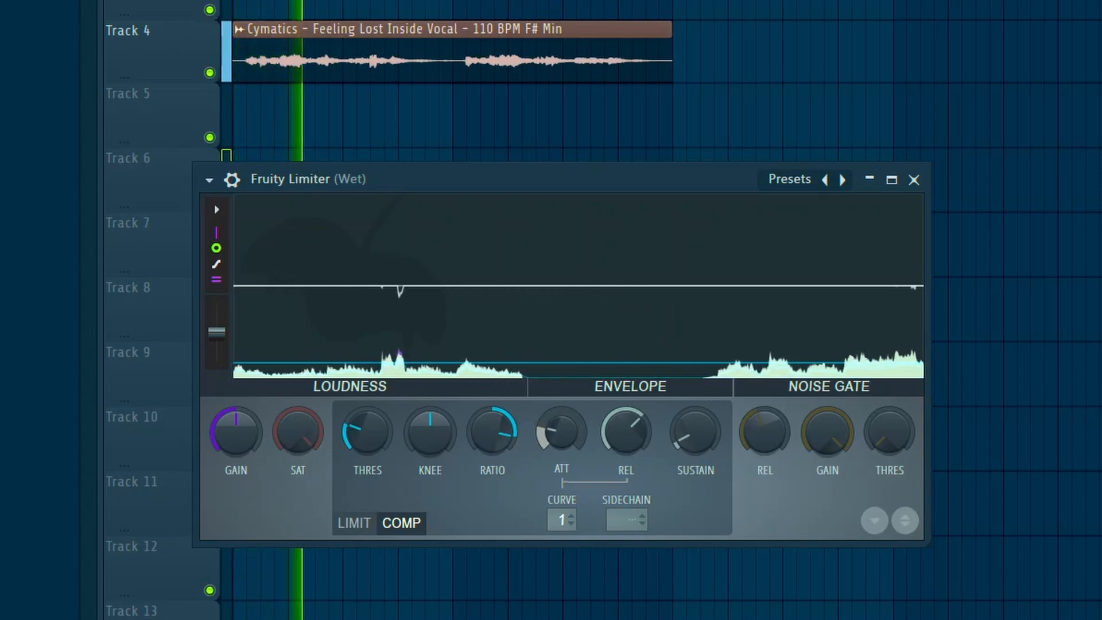
Shorten the compressor's release to about its middle setting while playing the vocal
key(space)
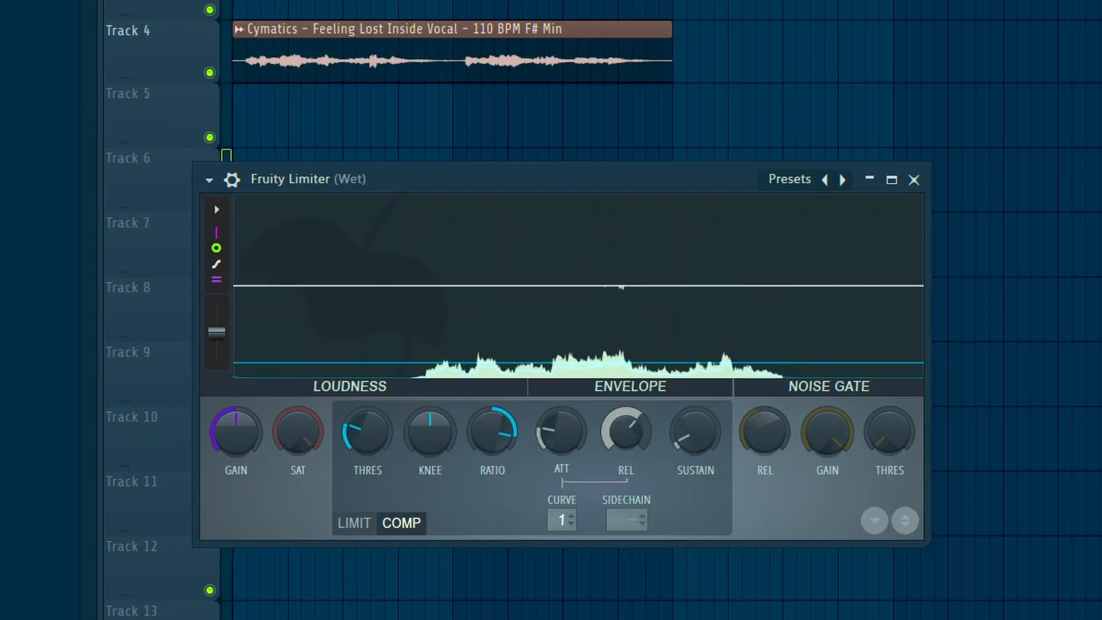
key(space)
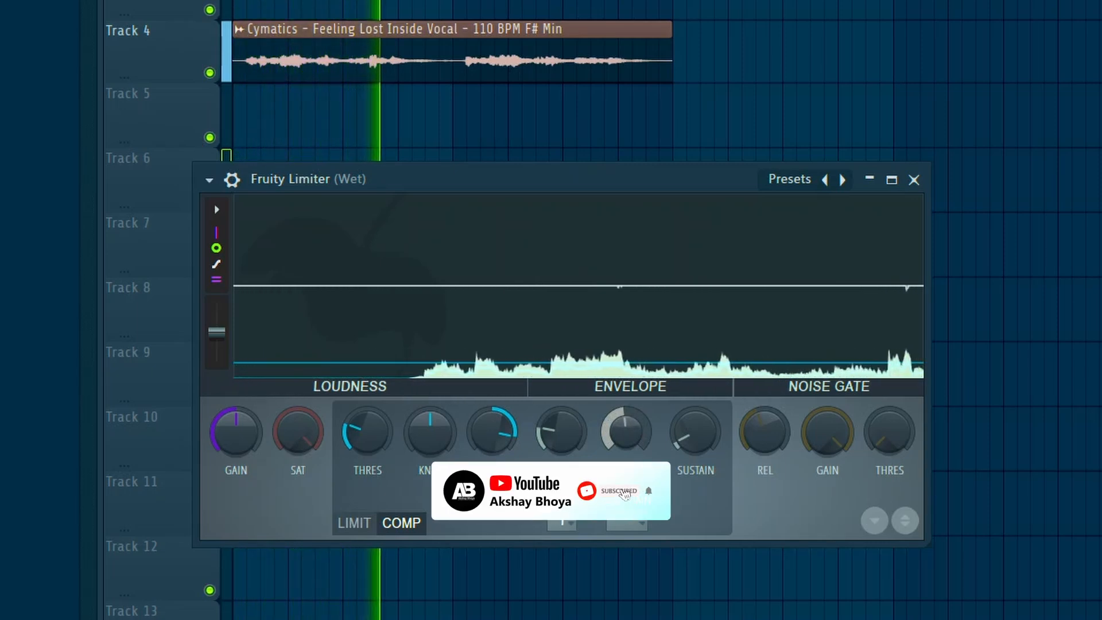
key(space)
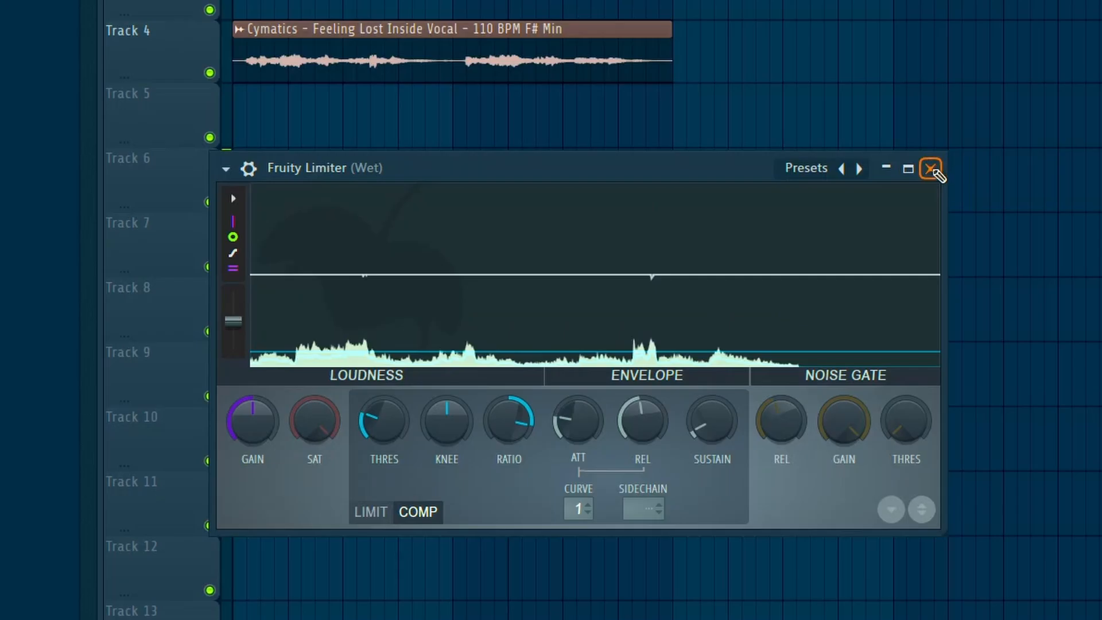
Close Fruity Limiter, show the mixer and unmute the Dry track
click(769, 301)
key(F9)
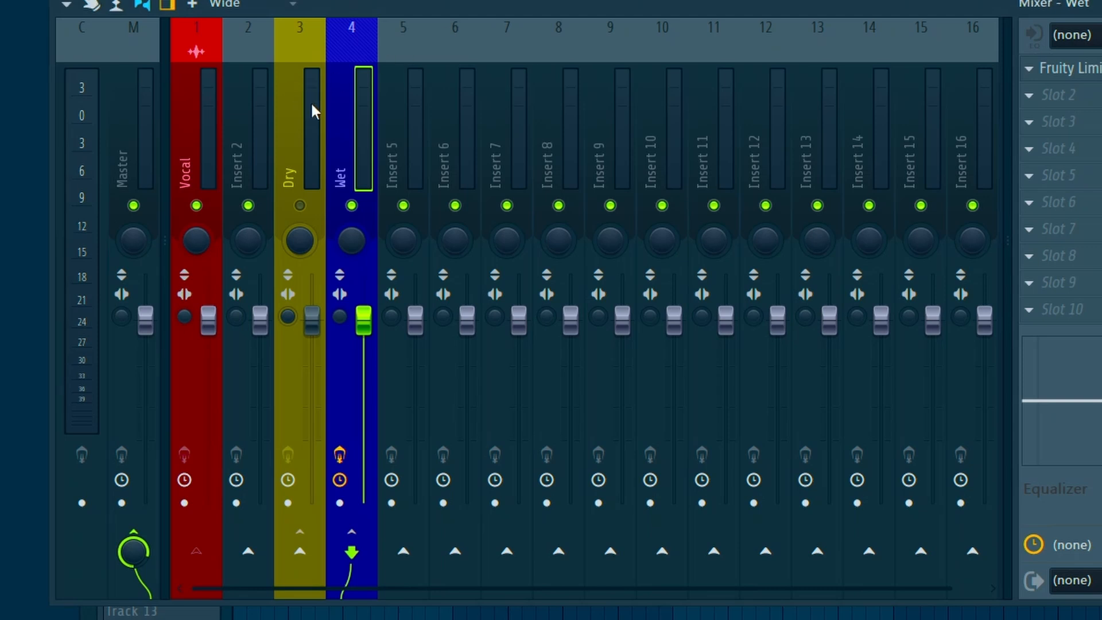
click(310, 143)
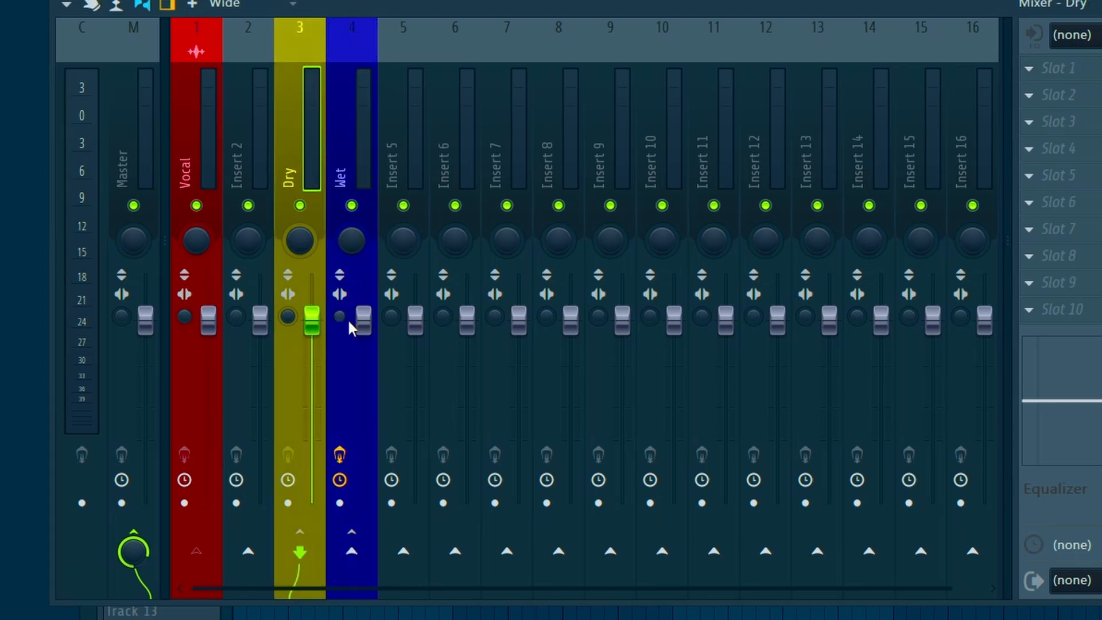
click(369, 278)
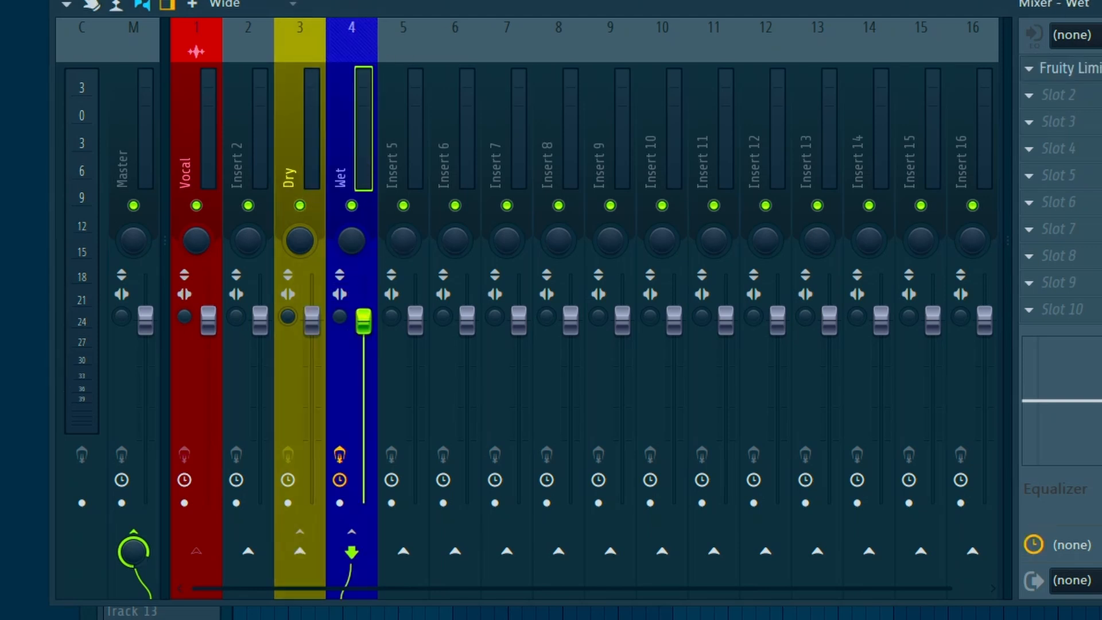
Pull the Wet fader fully down, and during playback raise it to about -2.7 dB to blend with the Dry track
drag(364, 319, 364, 499)
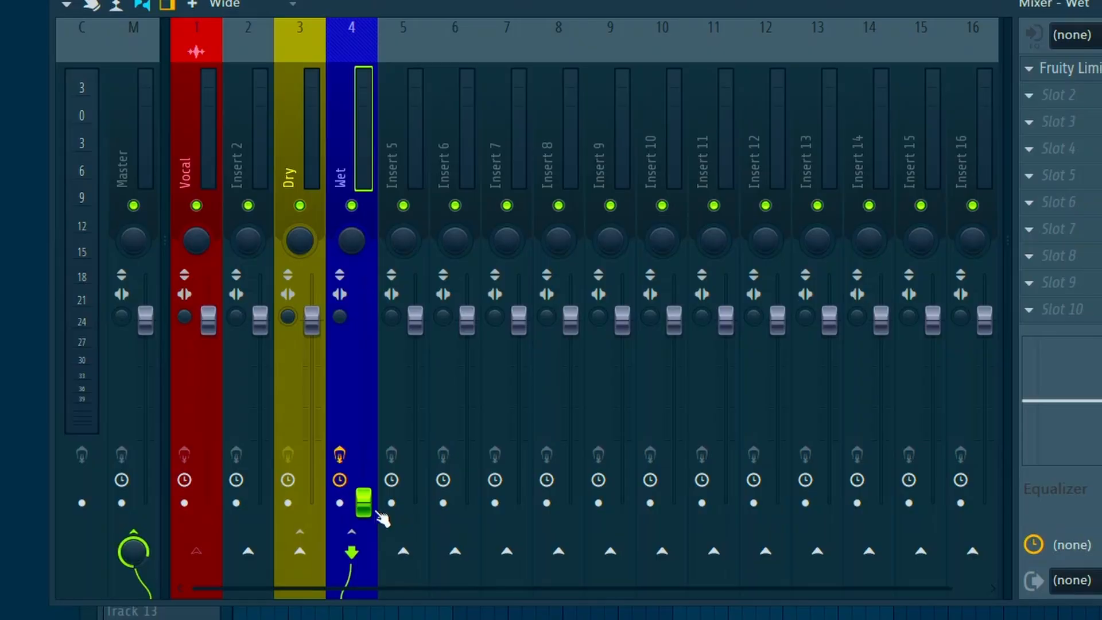
drag(376, 514, 364, 339)
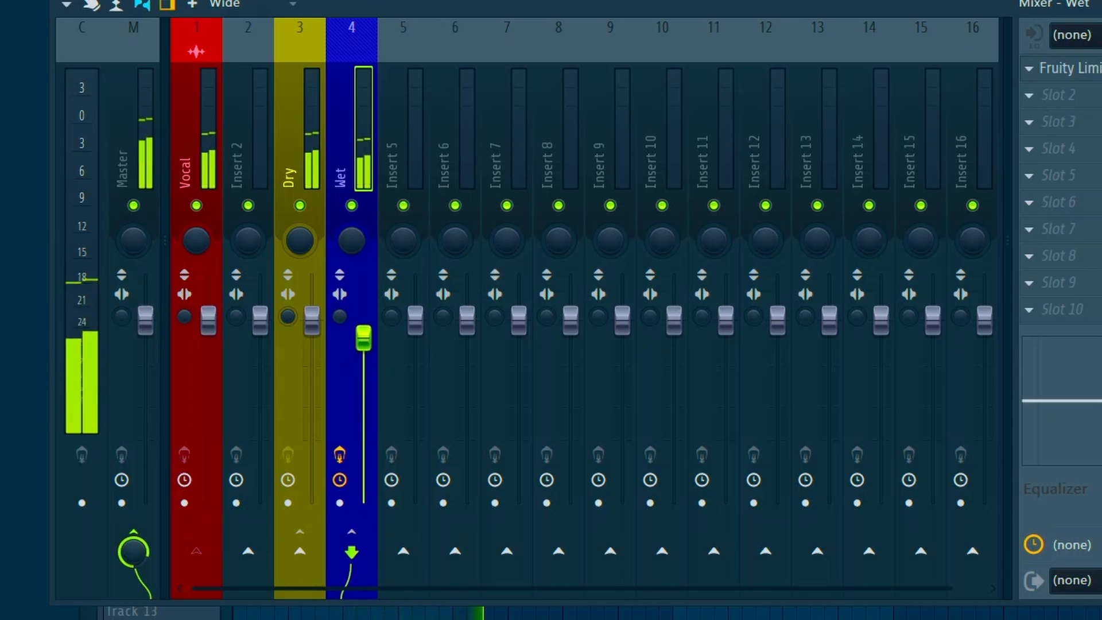
mouse_move(364, 338)
mouse_down()
mouse_move(364, 323)
mouse_move(364, 341)
mouse_up()
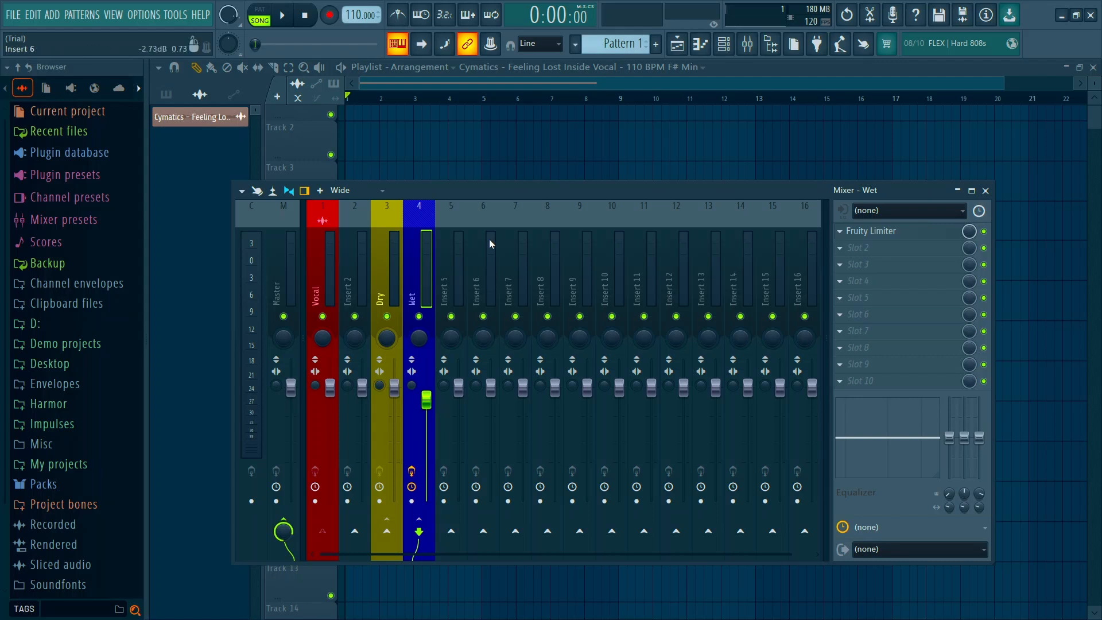
Compare the vocal before and after parallel compression by playing it with the Wet fader down and raised back to its blend level
key(F9)
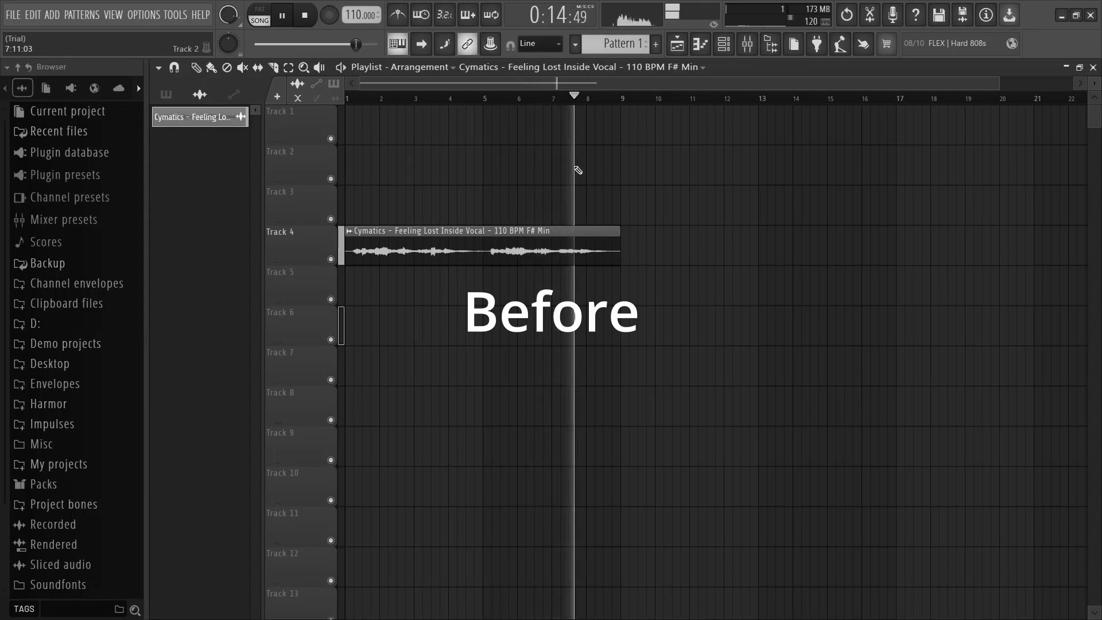
key(space)
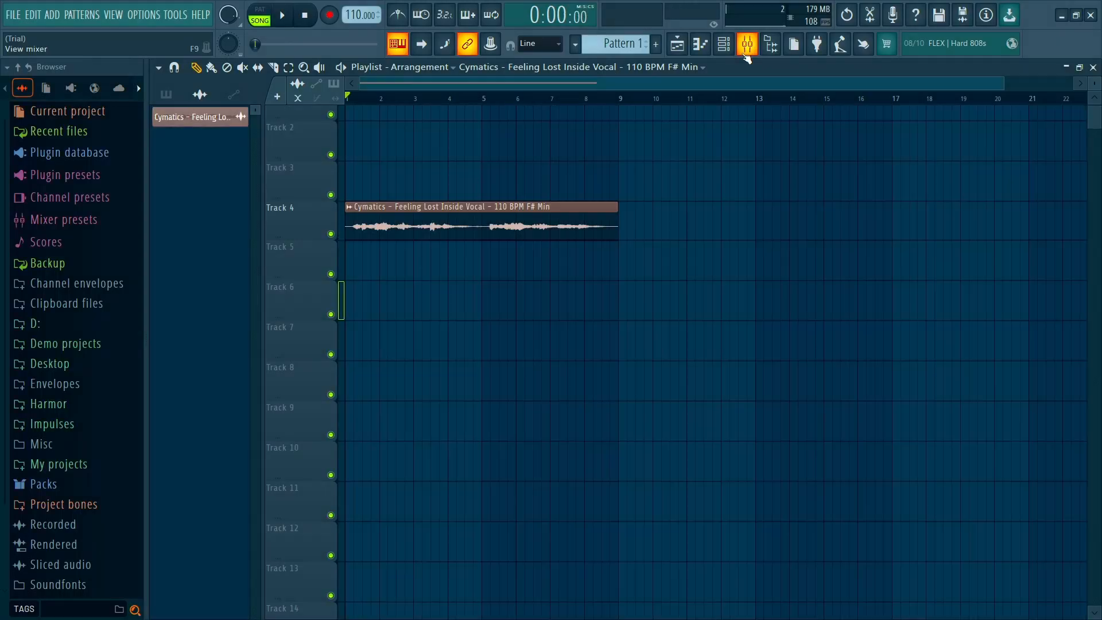
click(747, 46)
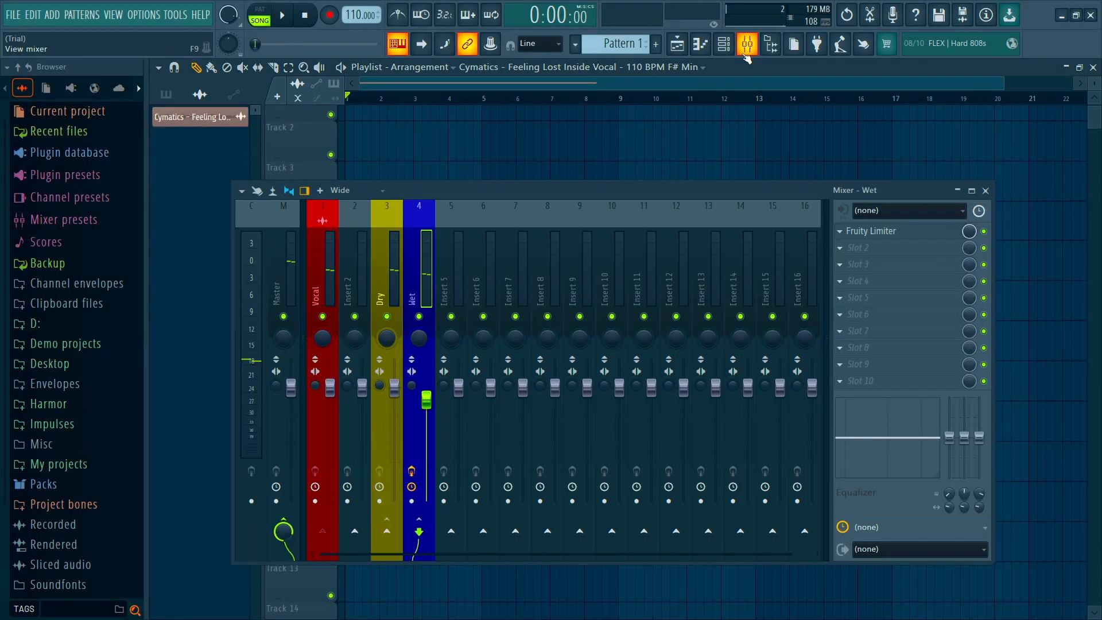
key(F9)
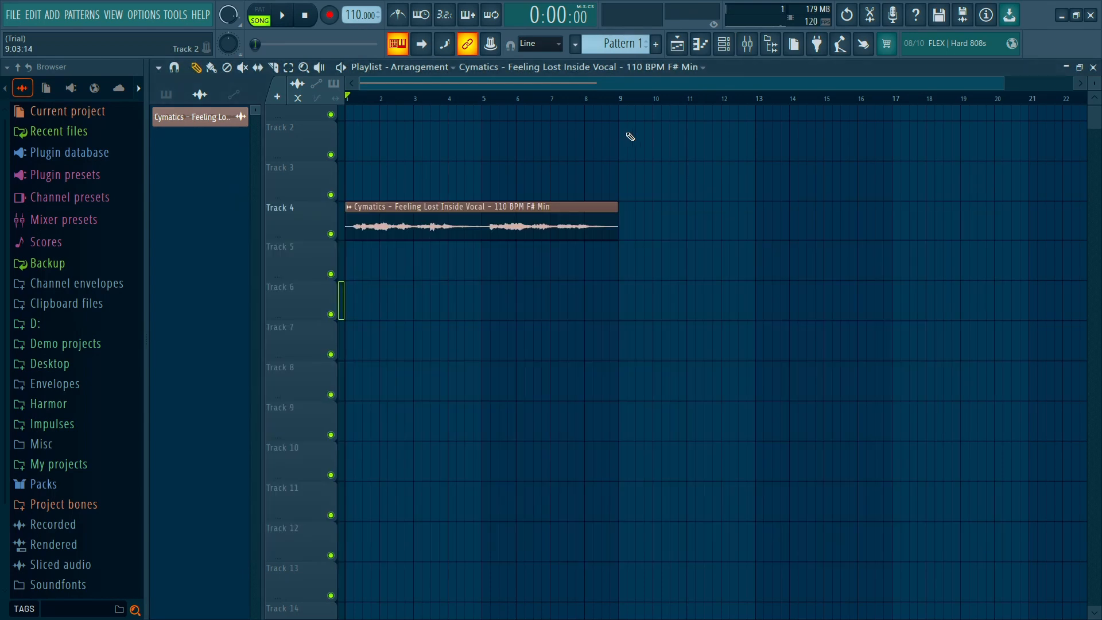
key(space)
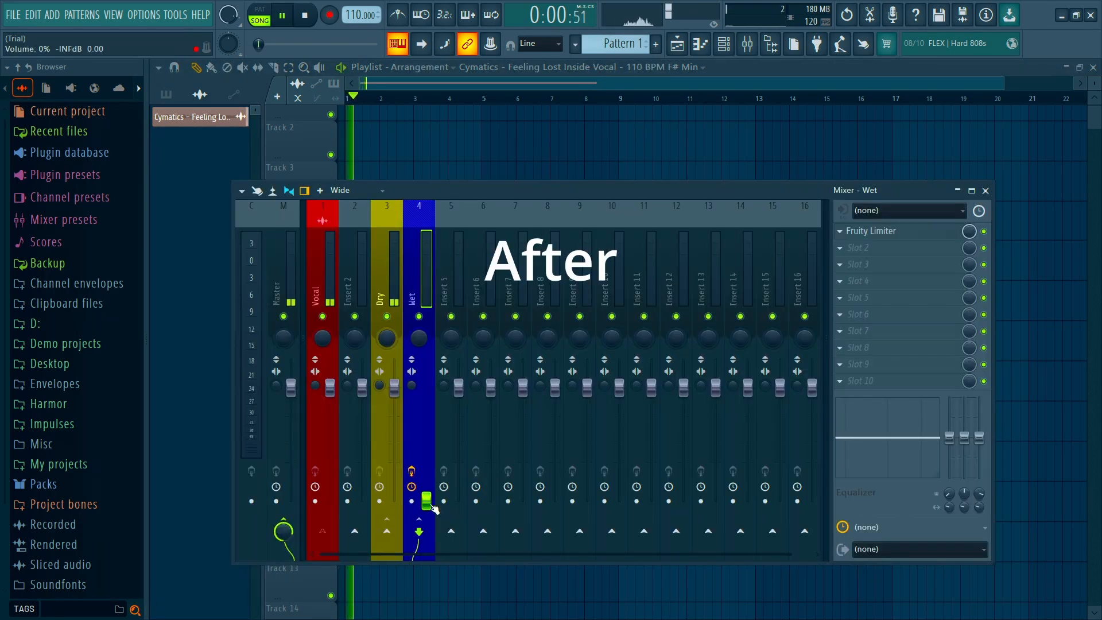
drag(429, 503, 429, 394)
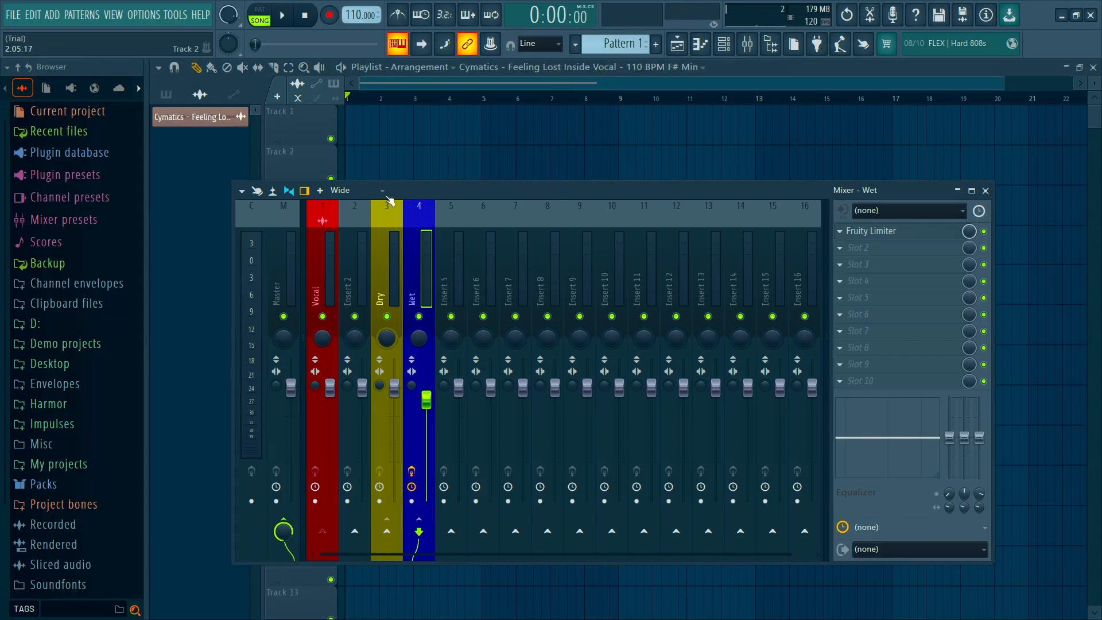
click(389, 247)
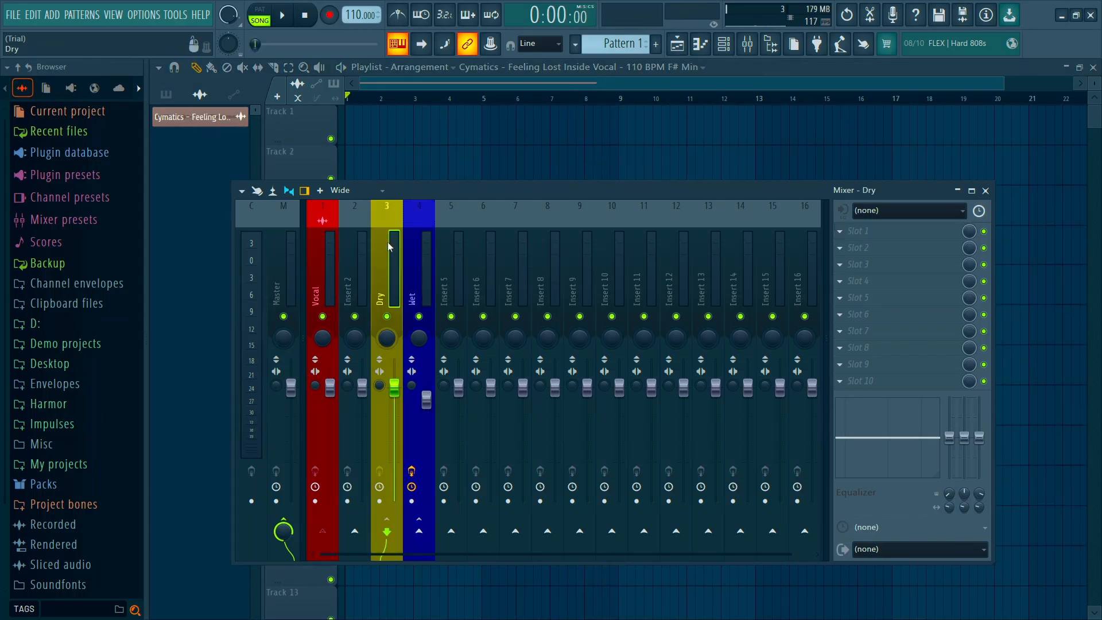